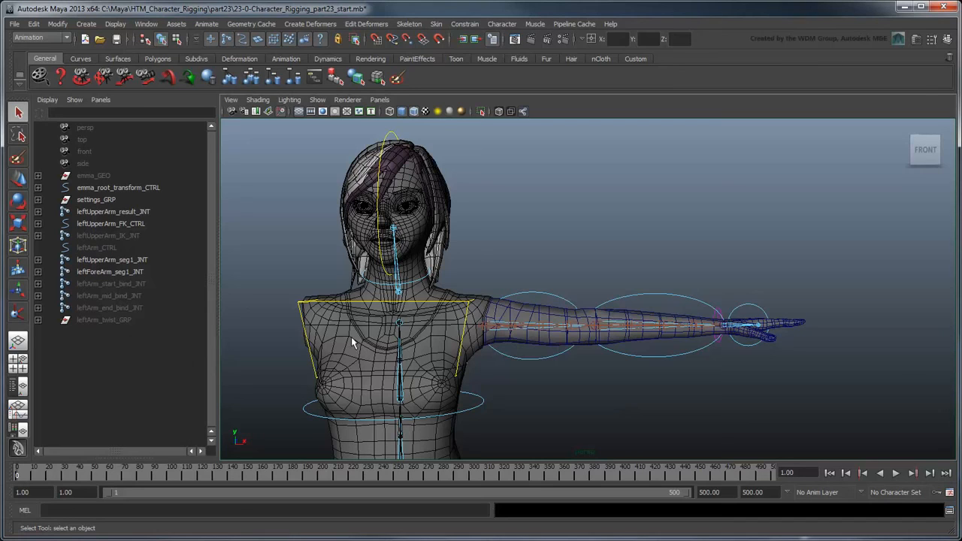
# Step: Add the left arm result joints and the seg1 to seg5 joints of leftUpperArm and leftForeArm to result_skeleton_LYR
pyautogui.click(38, 211)
pyautogui.click(105, 212)
pyautogui.keyDown('shift'); pyautogui.click(129, 249); pyautogui.keyUp('shift')
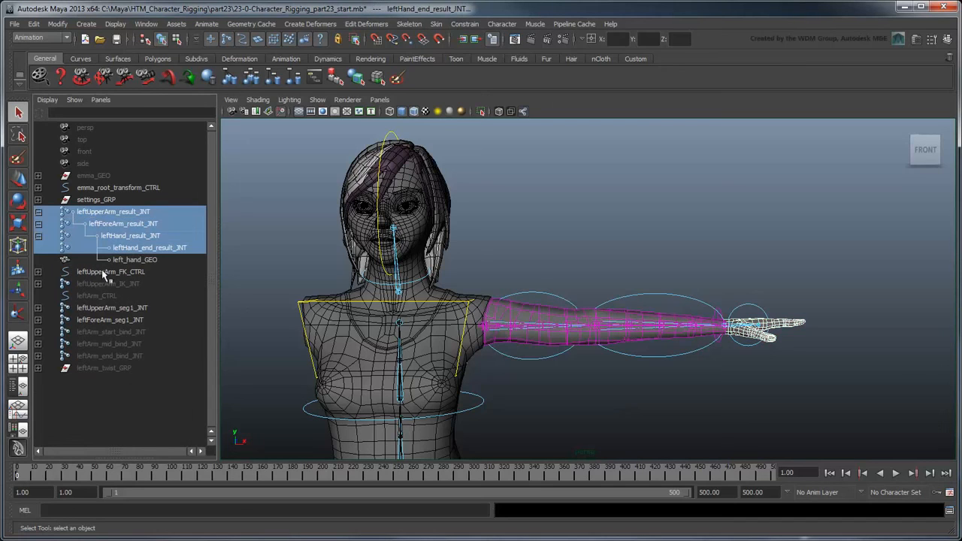
pyautogui.keyDown('shift'); pyautogui.click(38, 308); pyautogui.keyUp('shift')
pyautogui.keyDown('ctrl'); pyautogui.moveTo(97, 309); pyautogui.dragTo(153, 358); pyautogui.keyUp('ctrl')
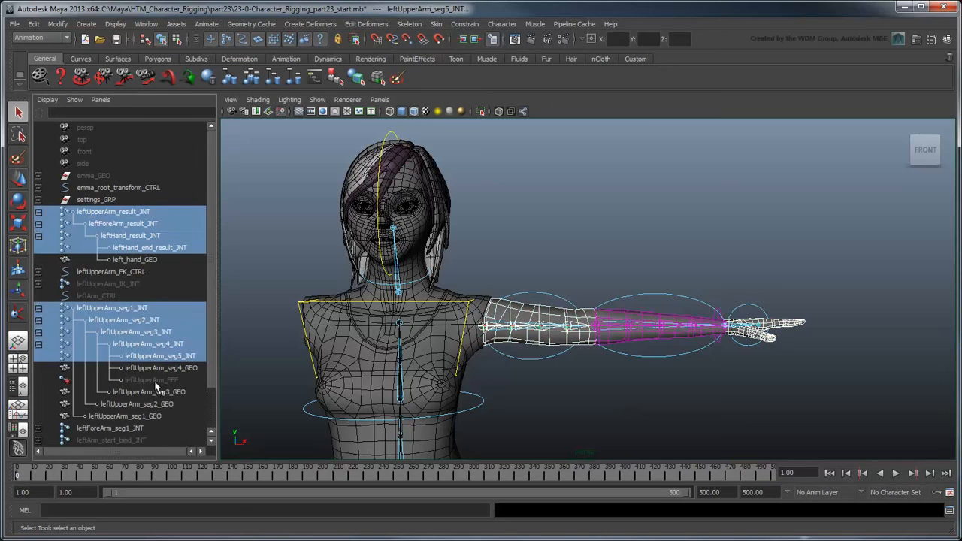
pyautogui.keyDown('shift'); pyautogui.click(39, 429); pyautogui.keyUp('shift')
pyautogui.scroll(-5, 85, 401)
pyautogui.keyDown('ctrl'); pyautogui.click(111, 273); pyautogui.keyUp('ctrl')
pyautogui.keyDown('shift'); pyautogui.click(152, 324); pyautogui.keyUp('shift')
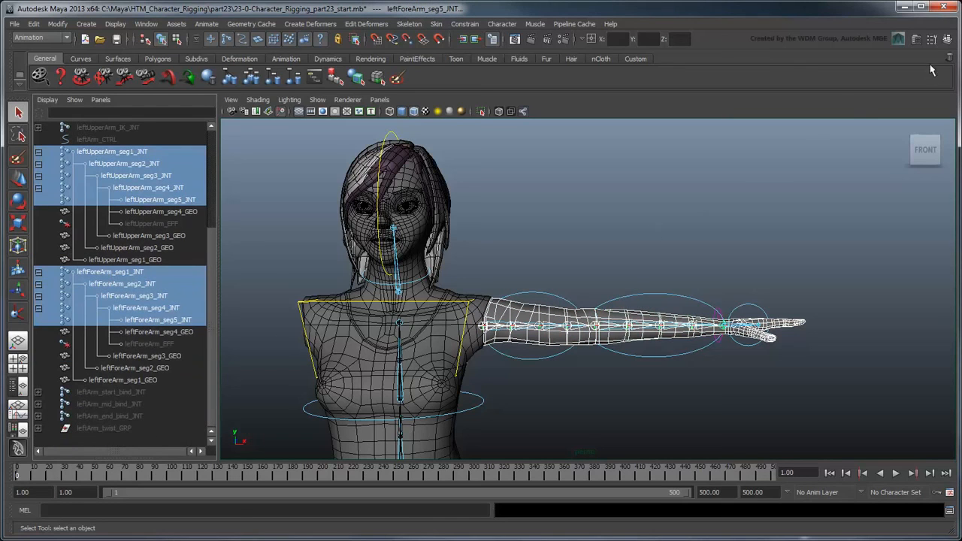
pyautogui.click(945, 39)
pyautogui.scroll(-2, 950, 443)
pyautogui.click(879, 441)
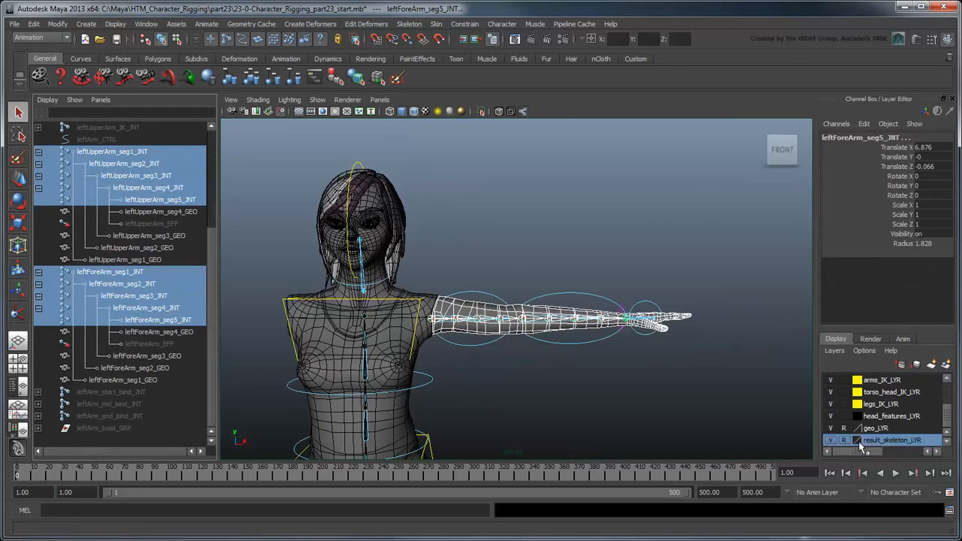
pyautogui.rightClick(857, 442)
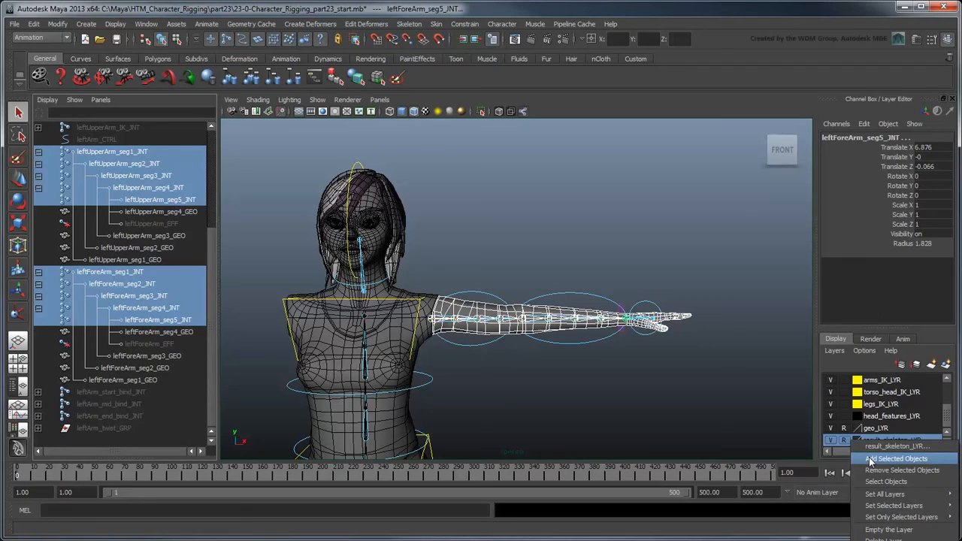
pyautogui.click(870, 459)
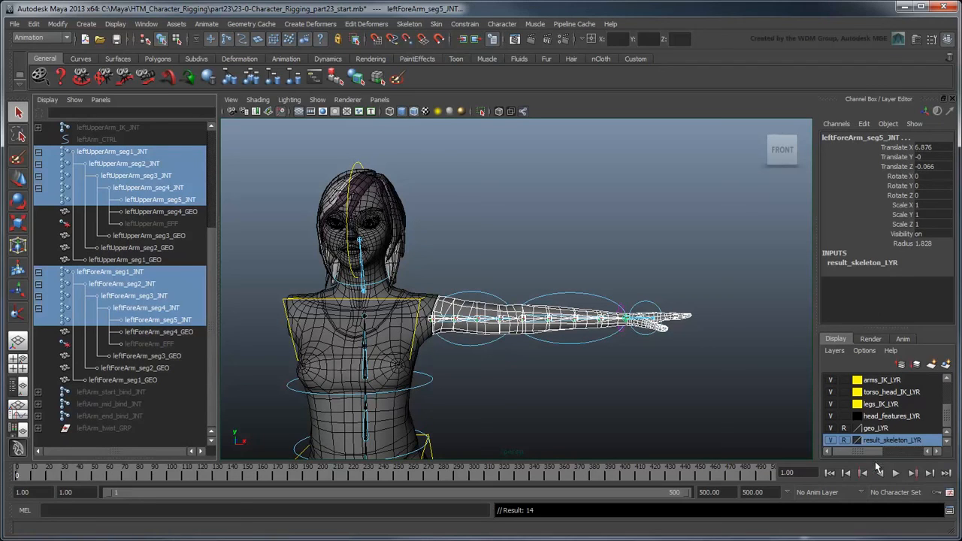
# Step: Hide the Channel Box, clear the selection and collapse the expanded left arm joint hierarchies in the Outliner
pyautogui.click(952, 98)
pyautogui.click(784, 263)
pyautogui.click(39, 272)
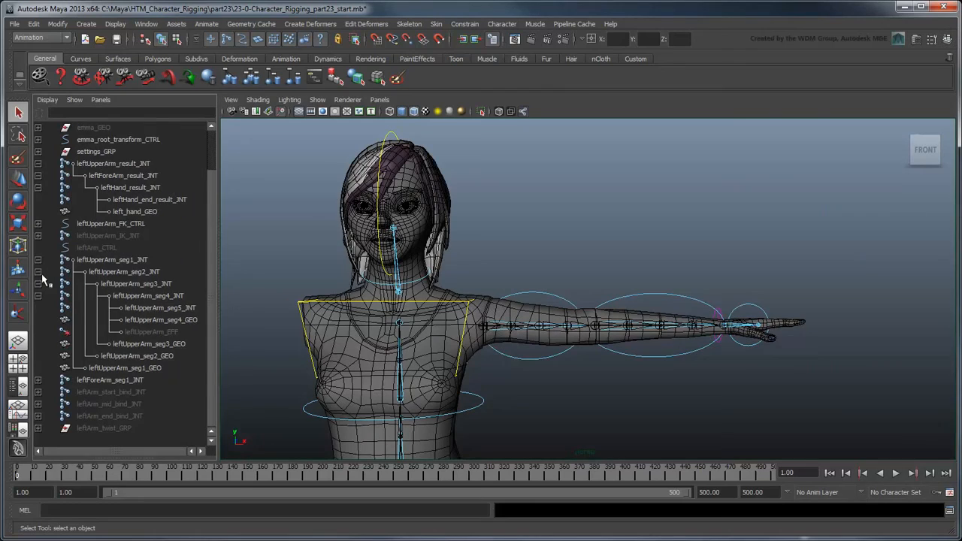
pyautogui.click(38, 260)
pyautogui.click(38, 211)
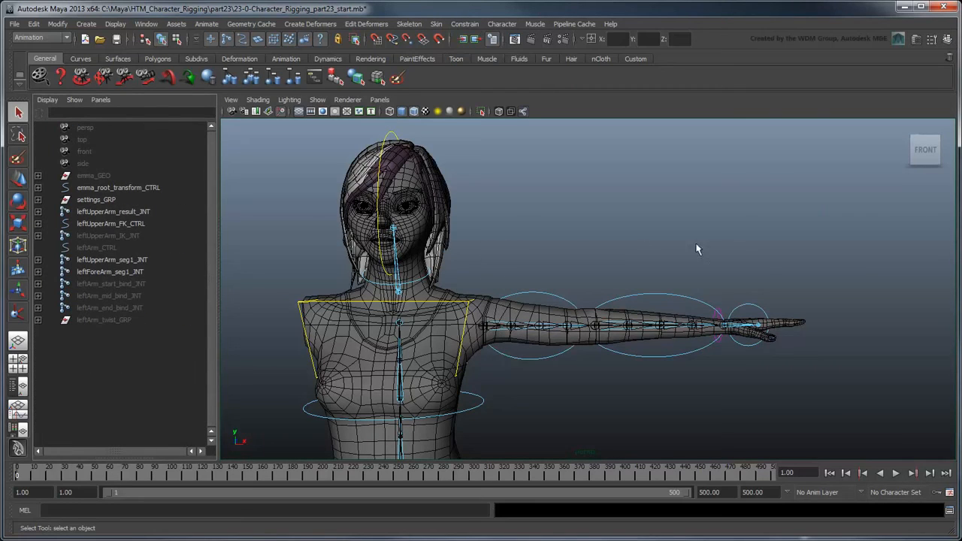
# Step: Add a keyable float attribute named length to leftUpperArm_FK_CTRL with minimum 0 and default 1
pyautogui.click(549, 298)
pyautogui.click(946, 39)
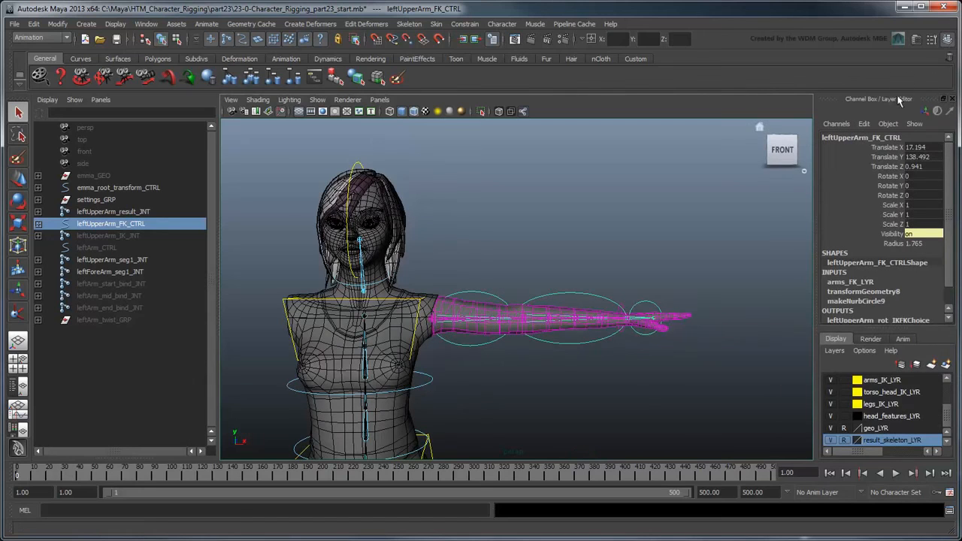
pyautogui.click(864, 124)
pyautogui.click(889, 216)
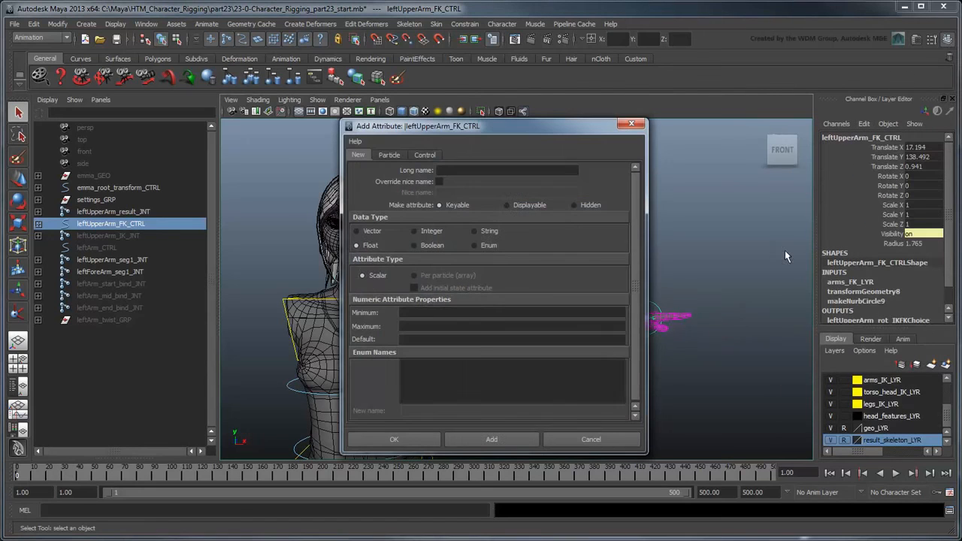
pyautogui.write('length')
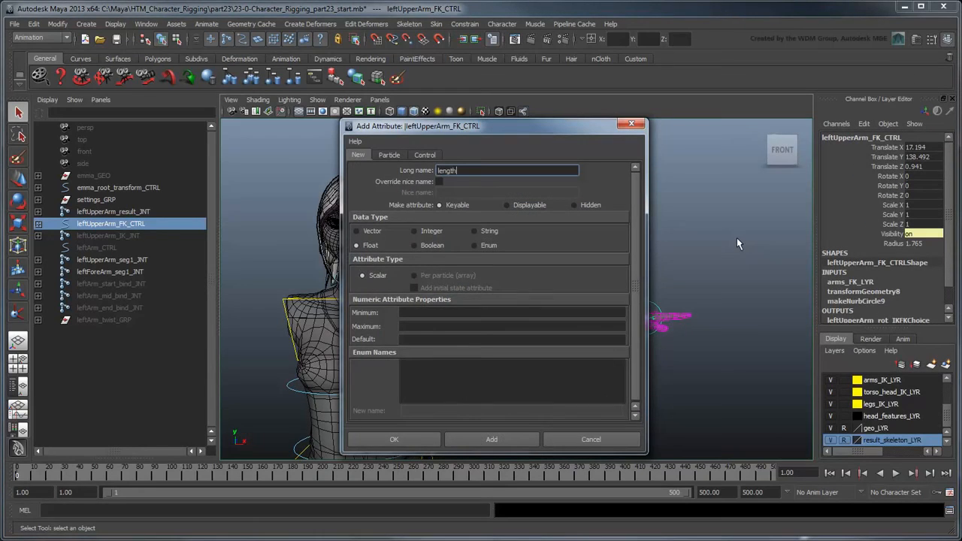
pyautogui.press('Tab')
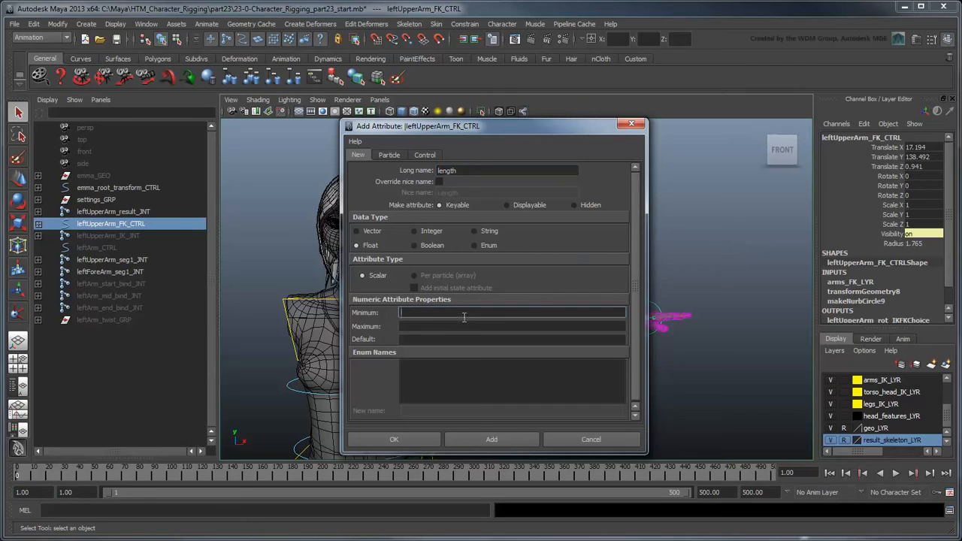
pyautogui.write('0')
pyautogui.press('Tab')
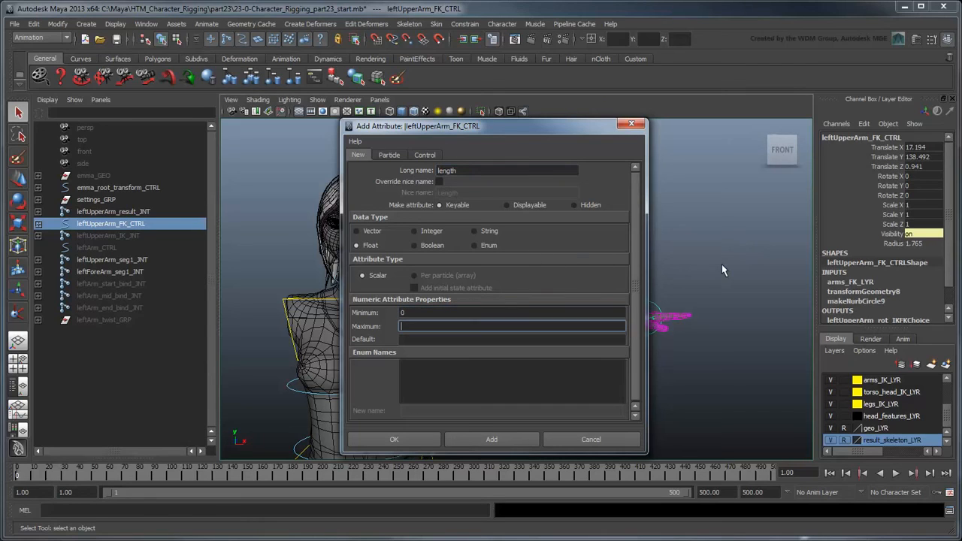
pyautogui.press('Tab')
pyautogui.write('1')
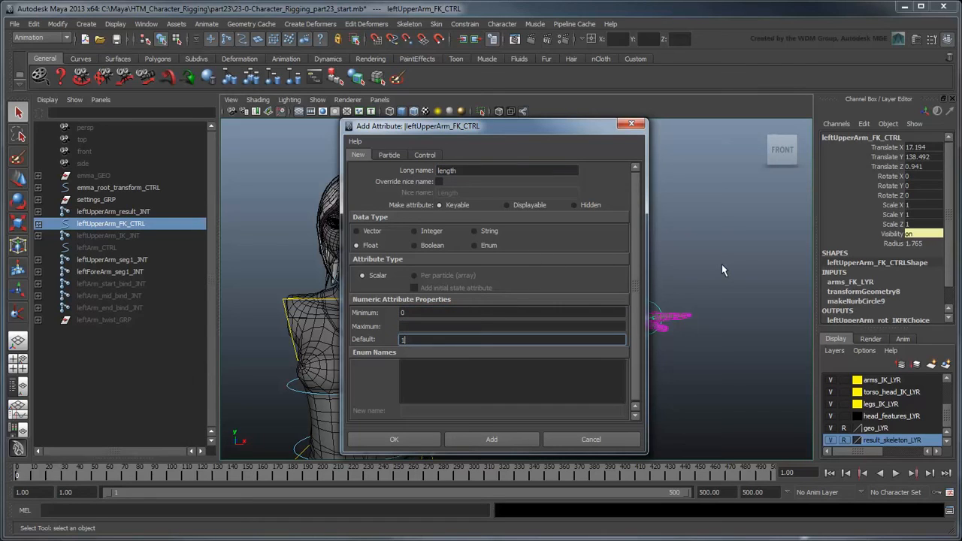
pyautogui.click(425, 439)
# Step: Add a keyable float attribute named length to leftForeArm_FK_CTRL with minimum 0 and default 1
pyautogui.click(580, 306)
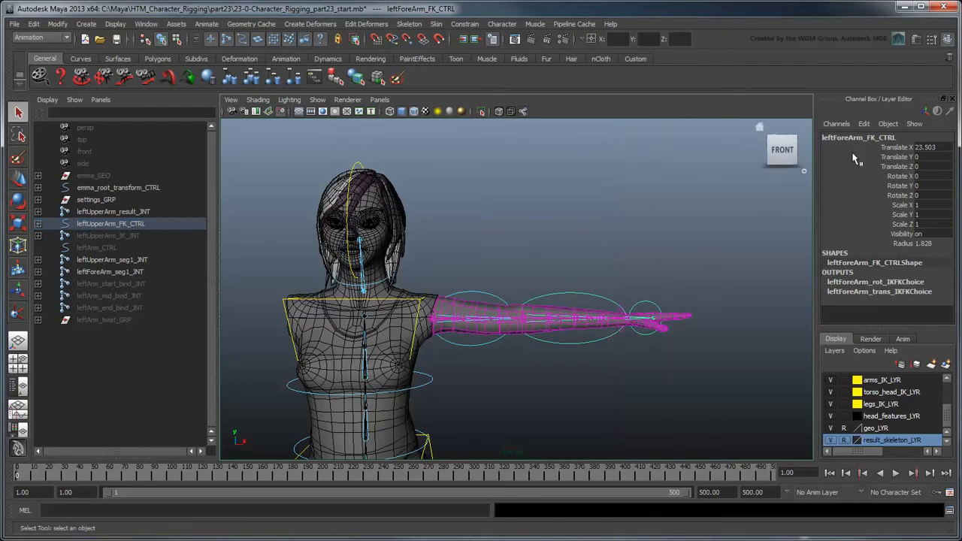
pyautogui.click(863, 123)
pyautogui.click(891, 221)
pyautogui.click(489, 170)
pyautogui.write('length')
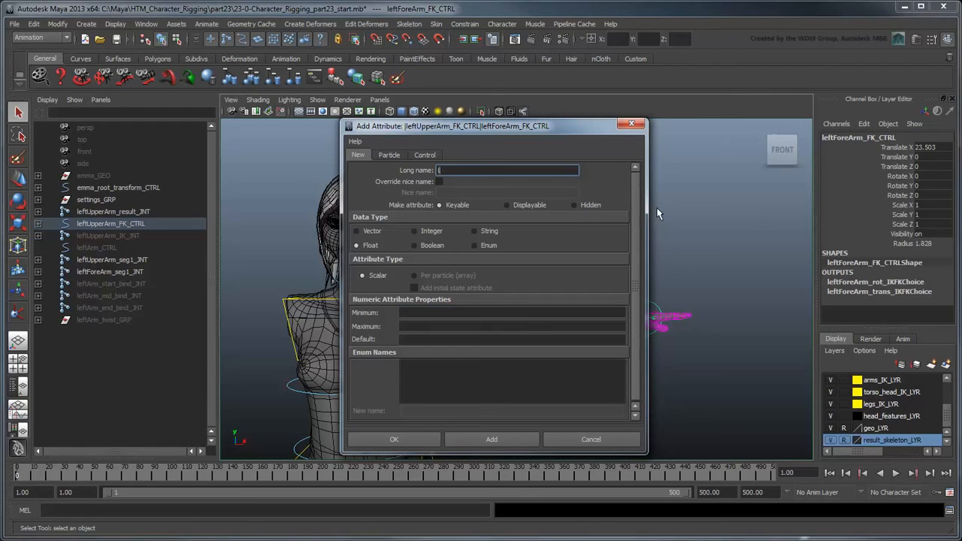
pyautogui.click(584, 313)
pyautogui.write('0')
pyautogui.press('Tab')
pyautogui.press('Tab')
pyautogui.write('1')
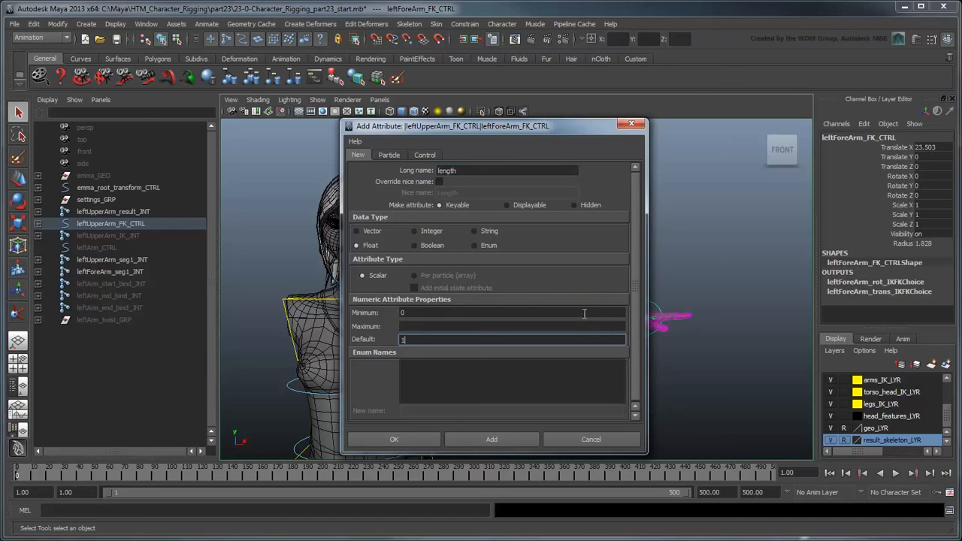
pyautogui.click(424, 439)
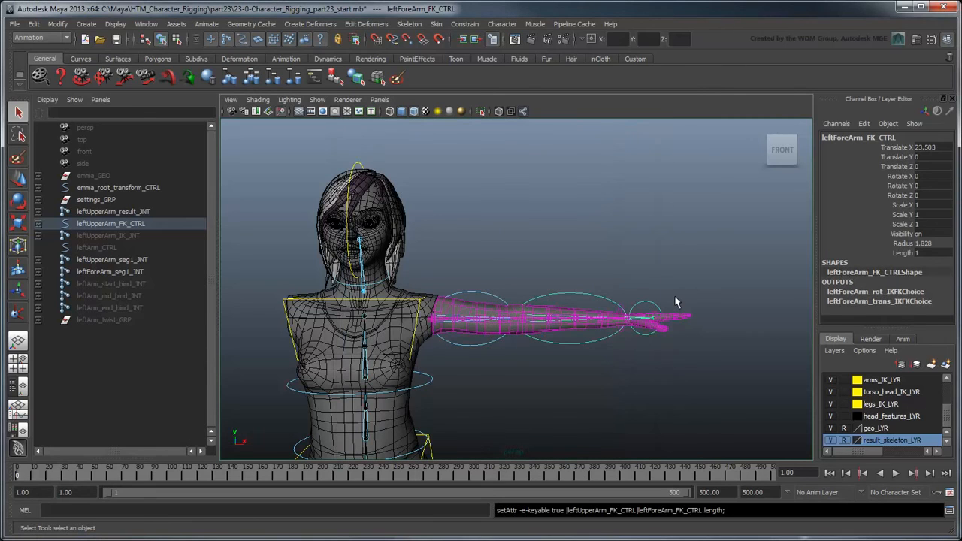
# Step: Set up a driven key with leftUpperArm_FK_CTRL as the driver and leftForeArm_FK_CTRL as the driven object
pyautogui.click(206, 24)
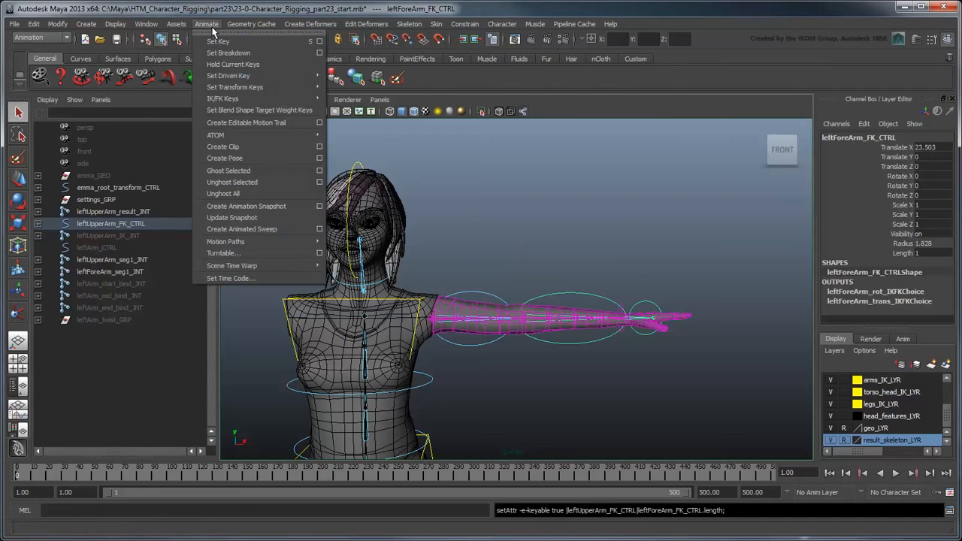
pyautogui.moveTo(236, 76)
pyautogui.click(335, 82)
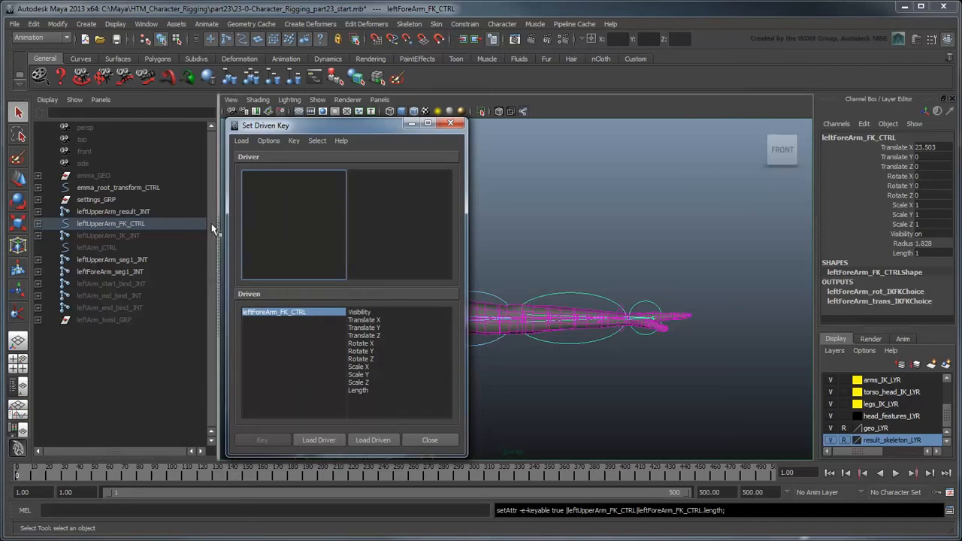
pyautogui.click(186, 224)
pyautogui.click(320, 440)
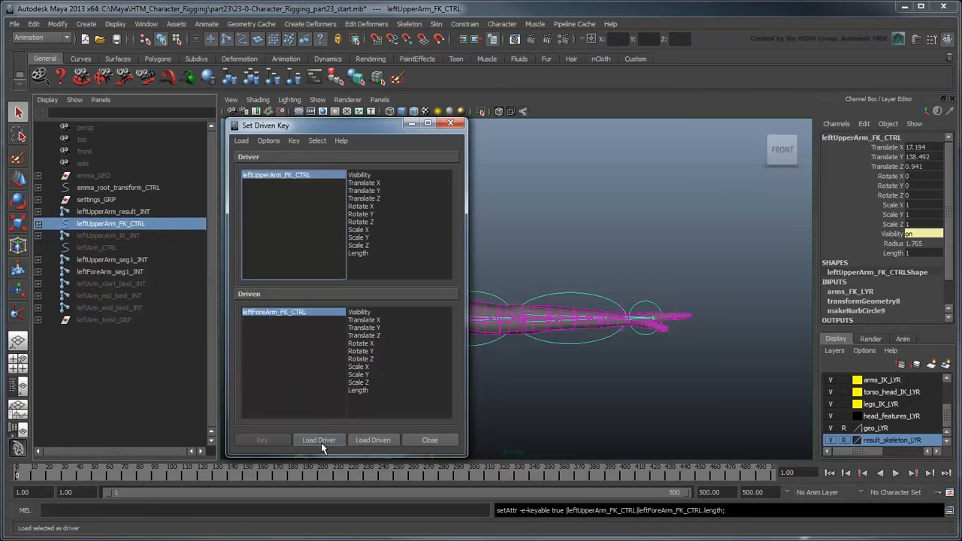
pyautogui.click(37, 224)
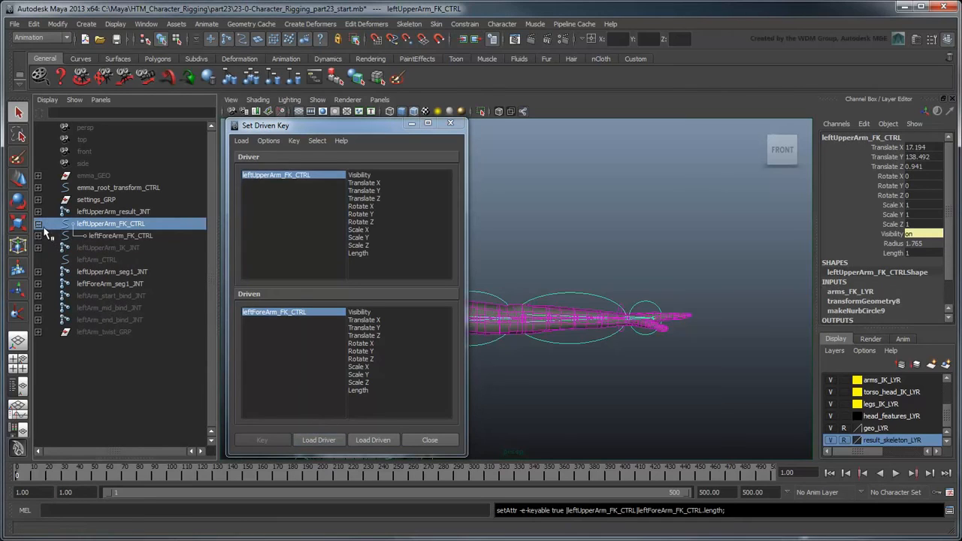
pyautogui.click(116, 237)
pyautogui.click(366, 442)
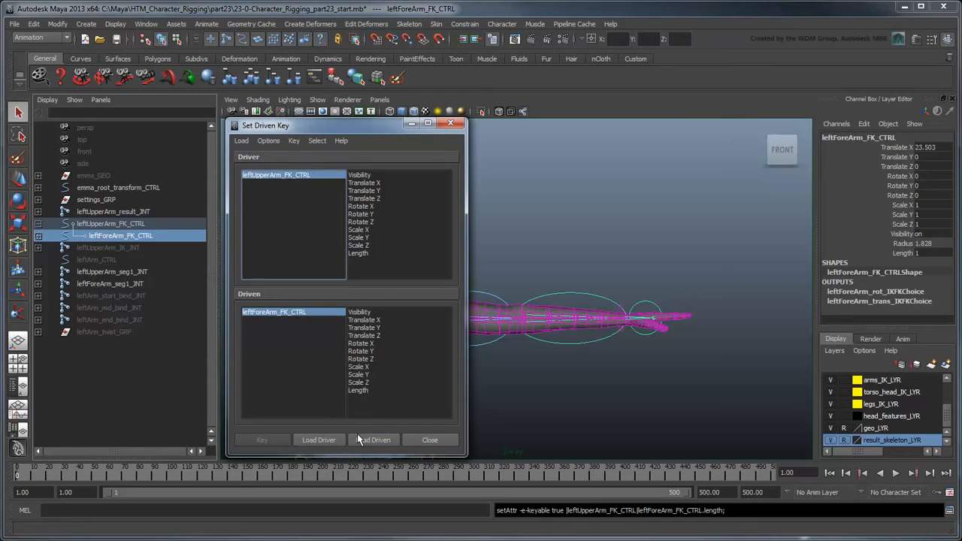
# Step: Key leftForeArm_FK_CTRL's Translate X against leftUpperArm_FK_CTRL's Length at their current values
pyautogui.click(371, 256)
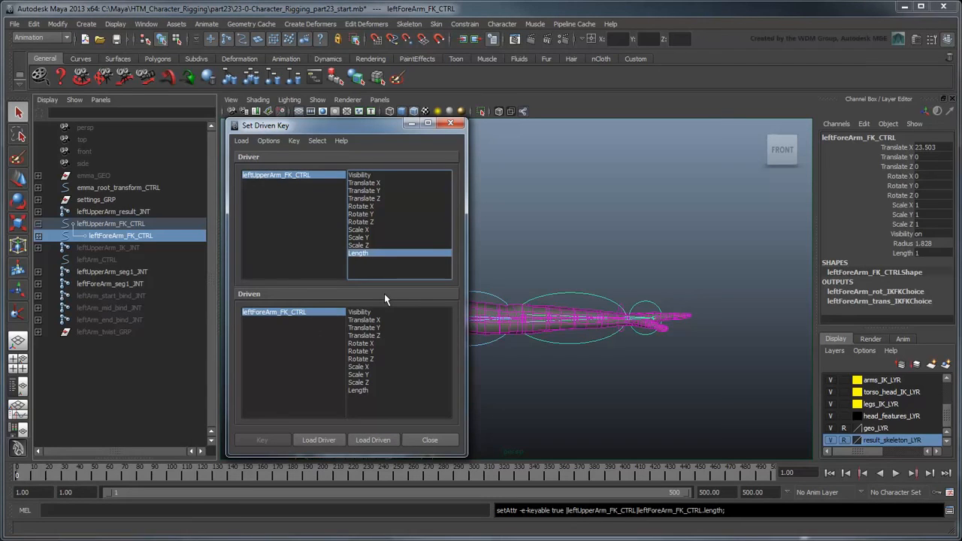
pyautogui.click(389, 322)
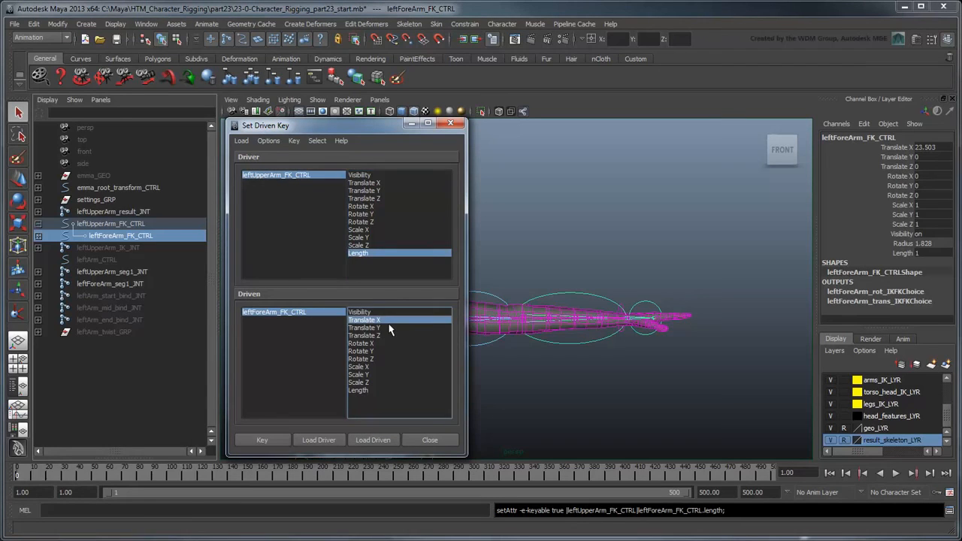
pyautogui.click(286, 444)
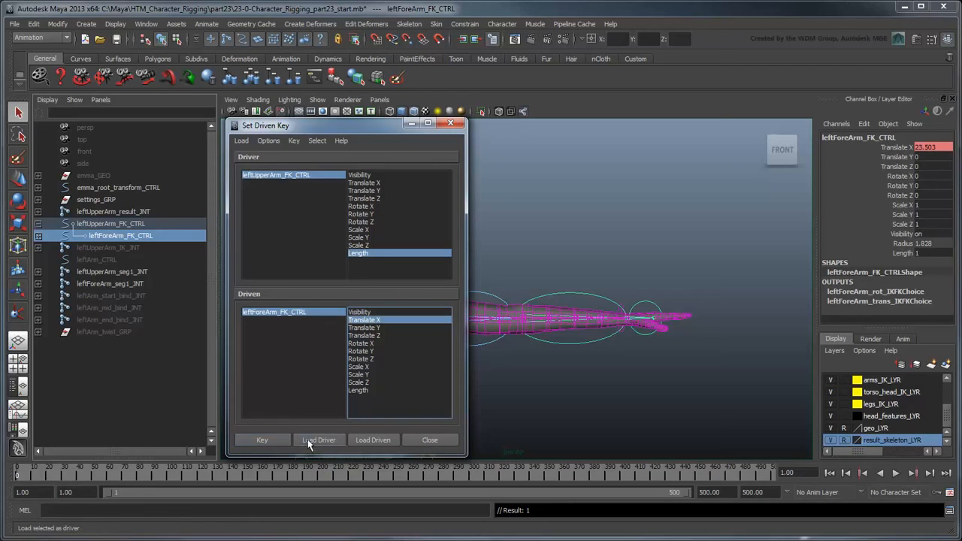
# Step: Set the upper arm control's Length and the forearm control's Translate X to 0, key that relationship and close Set Driven Key
pyautogui.click(311, 183)
pyautogui.click(913, 253)
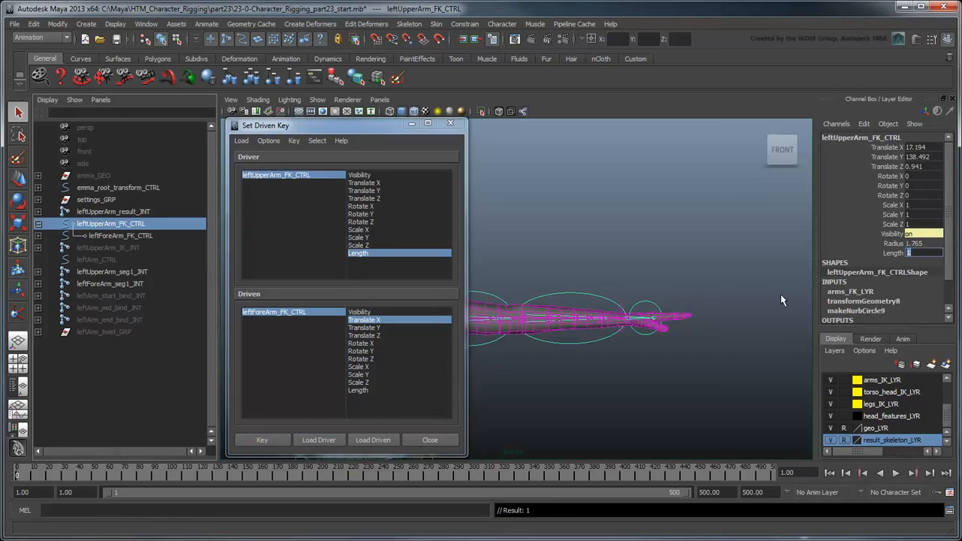
pyautogui.write('0')
pyautogui.click(355, 321)
pyautogui.write('0')
pyautogui.press('Return')
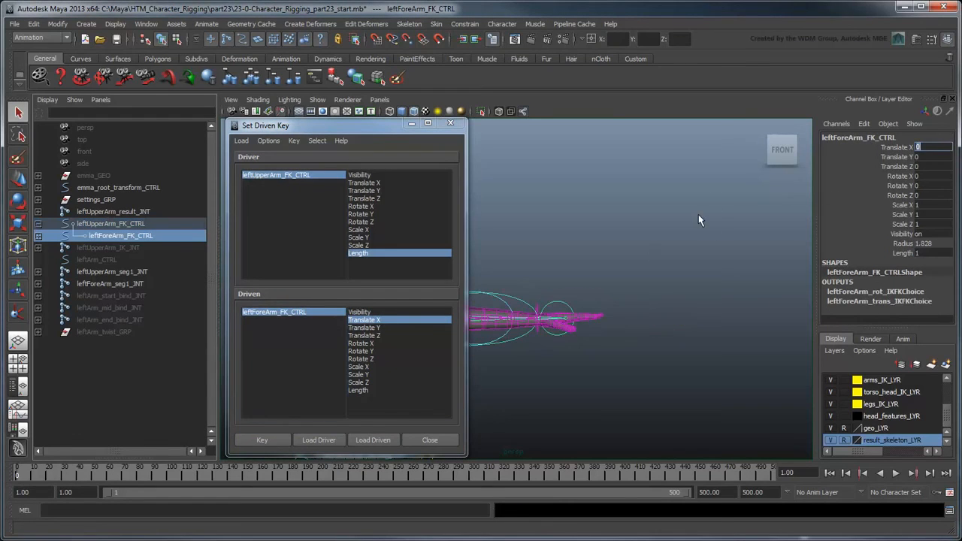
pyautogui.click(281, 443)
pyautogui.click(427, 442)
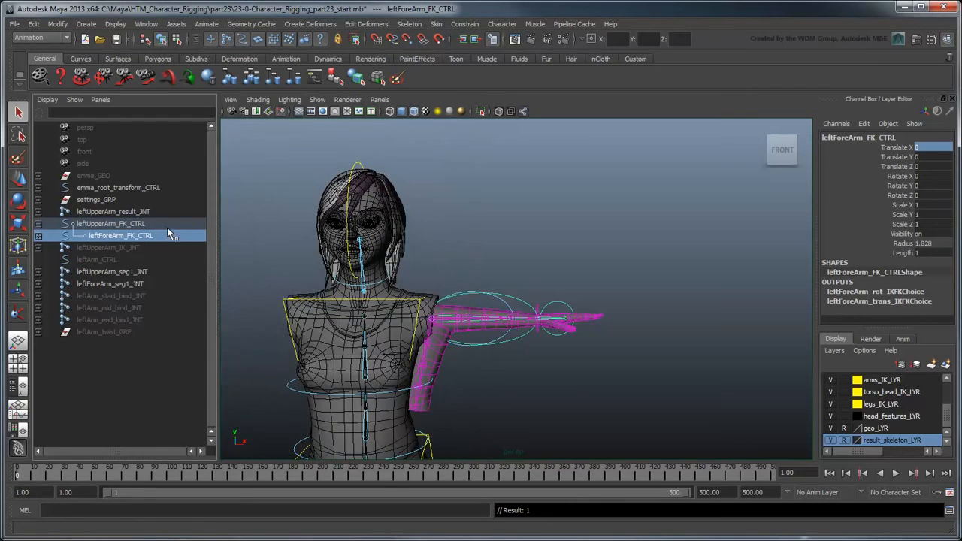
# Step: Test the driven key by scrubbing leftUpperArm_FK_CTRL's Length up to about 6.8
pyautogui.click(143, 223)
pyautogui.click(892, 253)
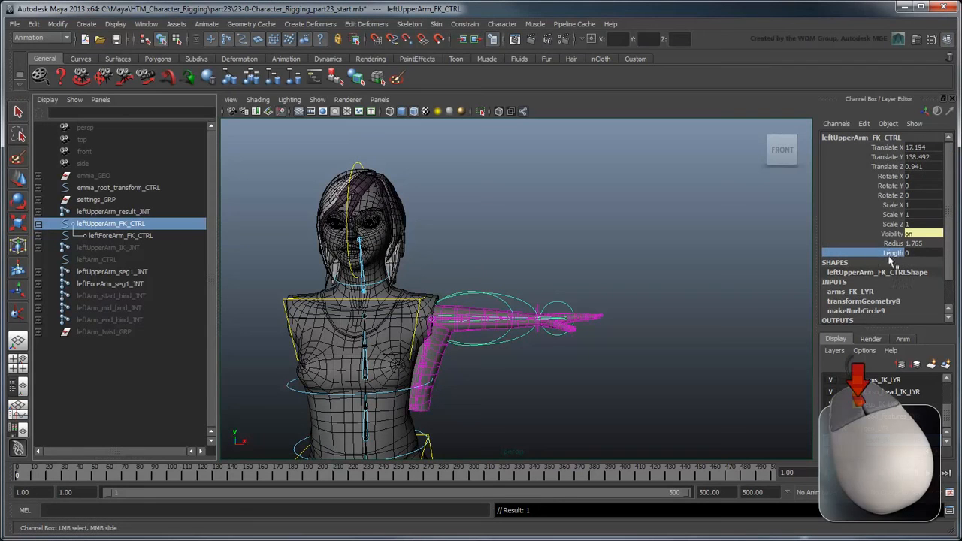
pyautogui.moveTo(692, 292)
pyautogui.mouseDown(button='middle')
pyautogui.moveTo(629, 281)
pyautogui.moveTo(679, 282)
pyautogui.mouseUp(button='middle')
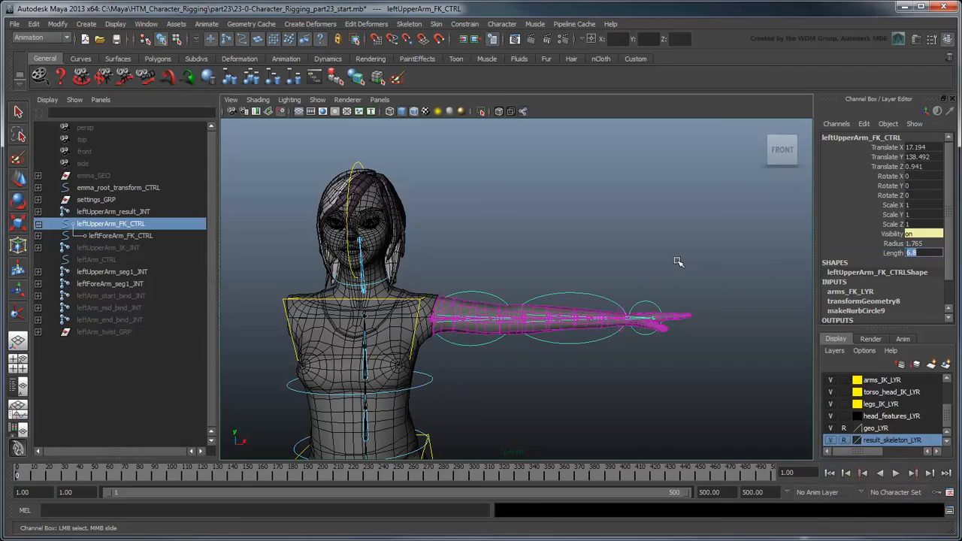
# Step: Set both keys of leftForeArm_FK_CTRL's Translate X driven curve to linear tangents in the Graph Editor
pyautogui.click(159, 238)
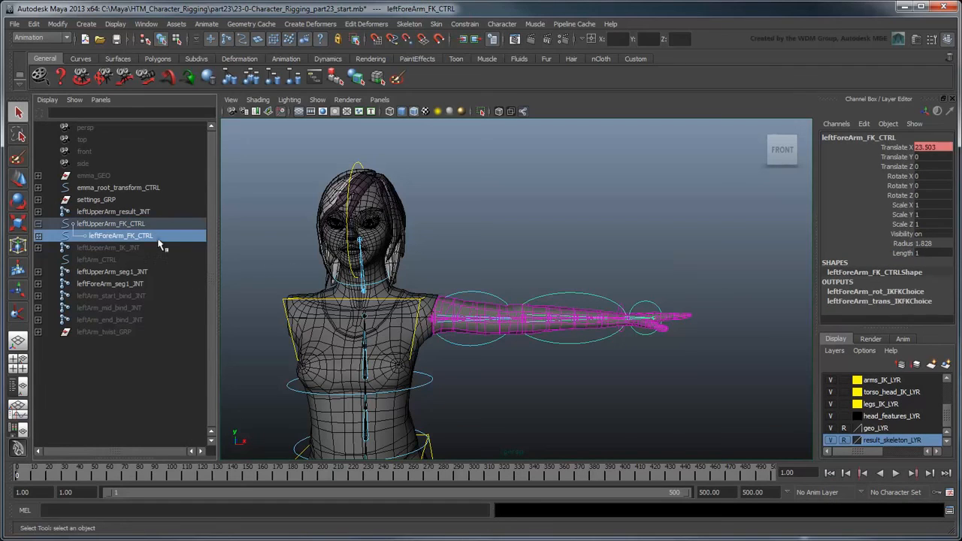
pyautogui.click(145, 23)
pyautogui.moveTo(182, 66)
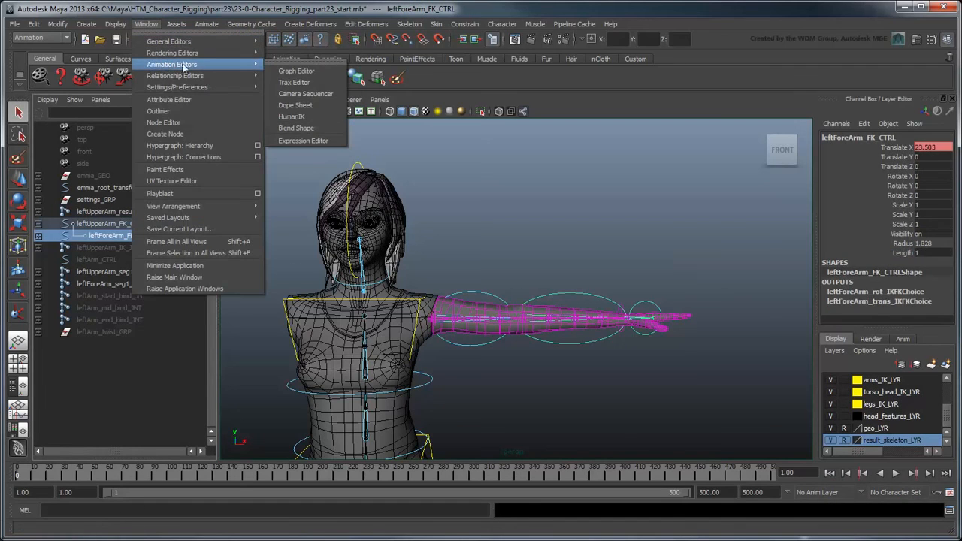
pyautogui.click(312, 71)
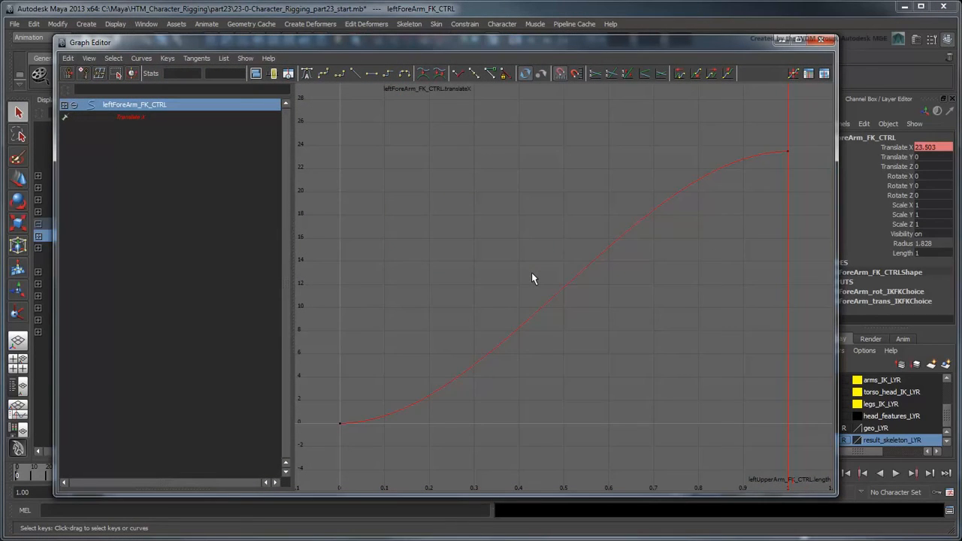
pyautogui.moveTo(332, 113); pyautogui.dragTo(801, 463)
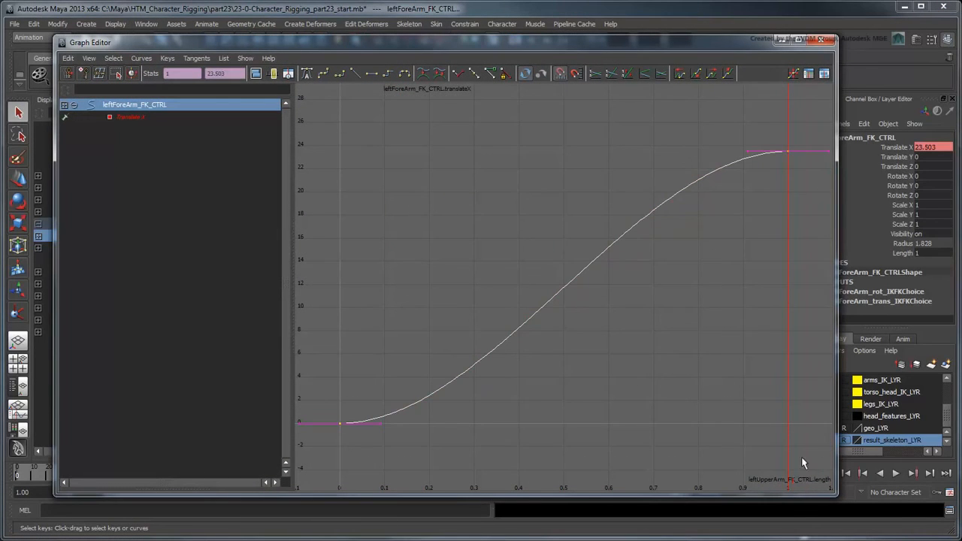
pyautogui.click(196, 58)
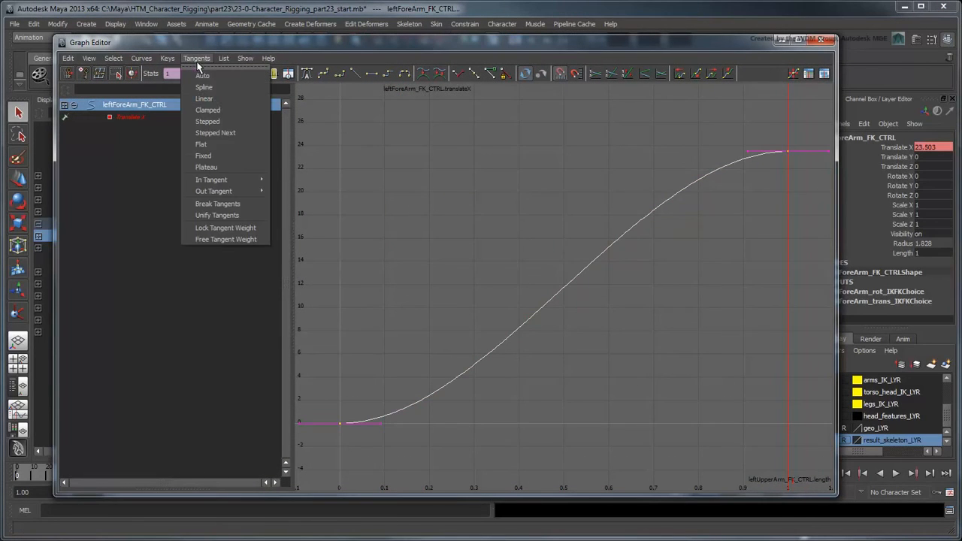
pyautogui.click(213, 105)
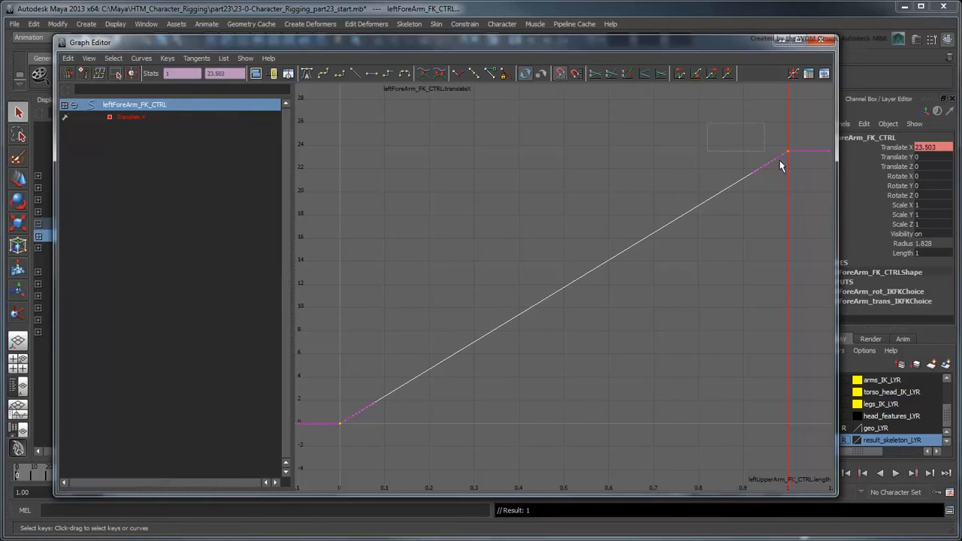
# Step: Set the Post Infinity of the forearm's Translate X curve to Linear
pyautogui.click(142, 58)
pyautogui.moveTo(159, 87)
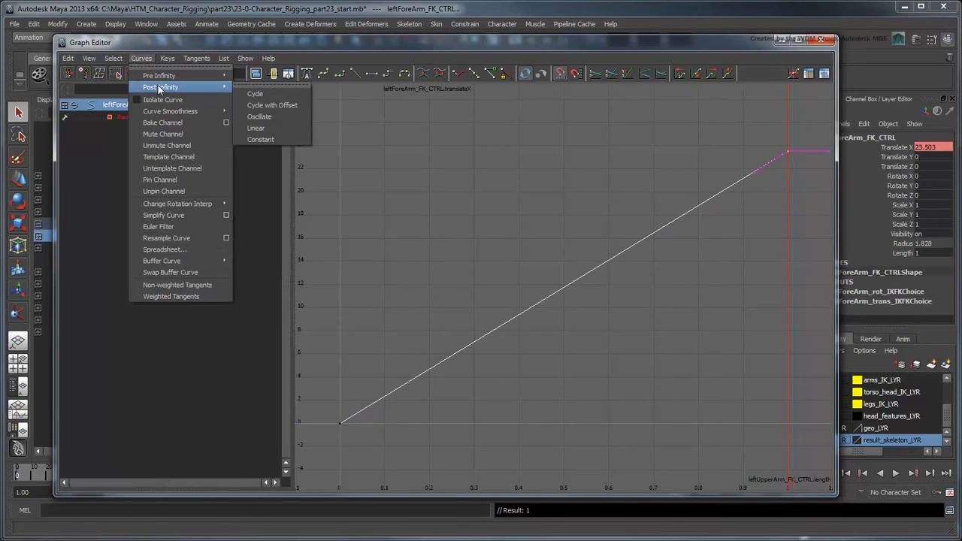
pyautogui.click(290, 129)
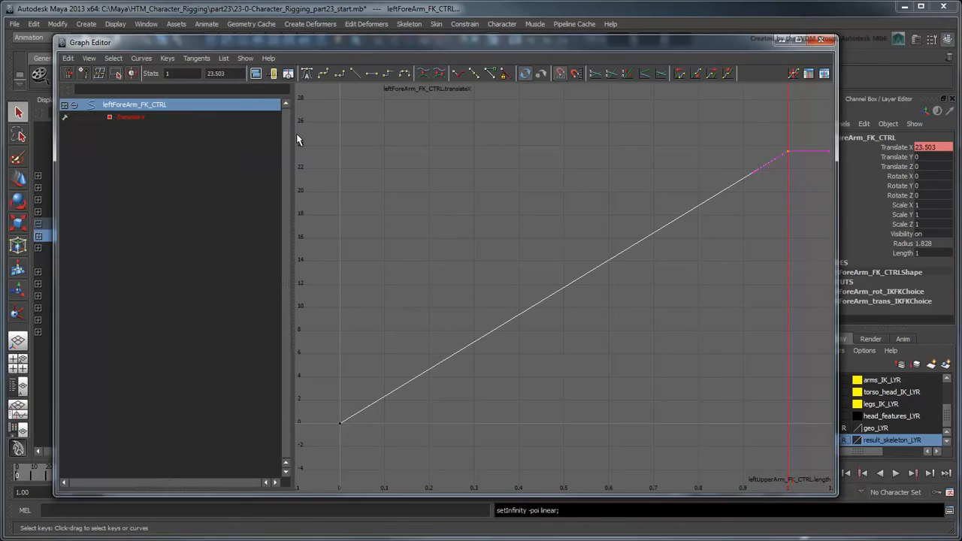
# Step: Display the Translate X curve's infinity extension to check it, and close the Graph Editor
pyautogui.click(89, 57)
pyautogui.click(105, 193)
pyautogui.scroll(-5, 616, 322)
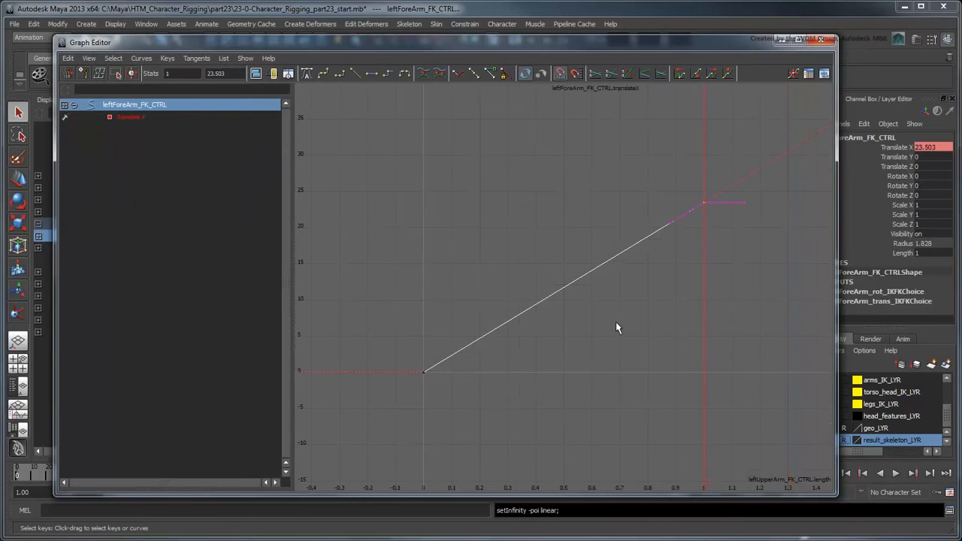
pyautogui.click(765, 426)
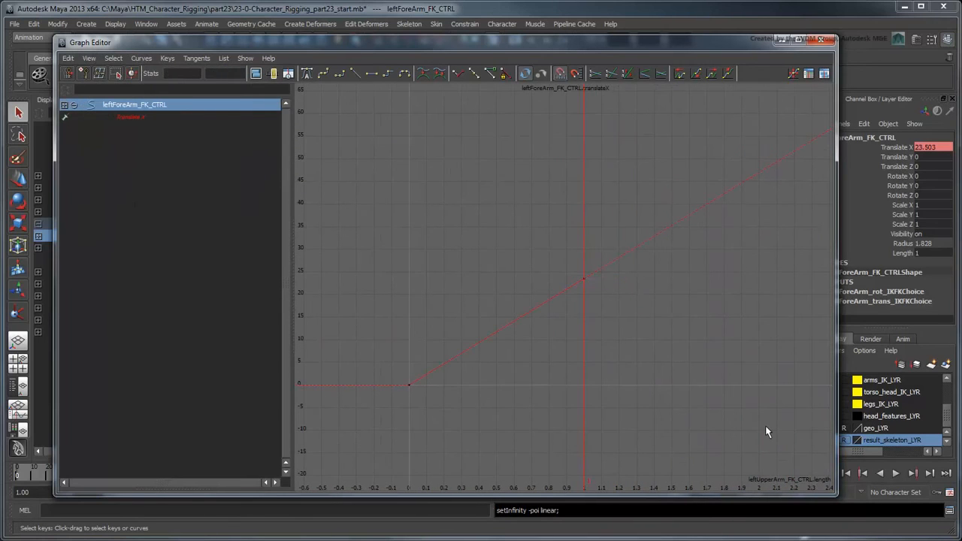
pyautogui.click(828, 43)
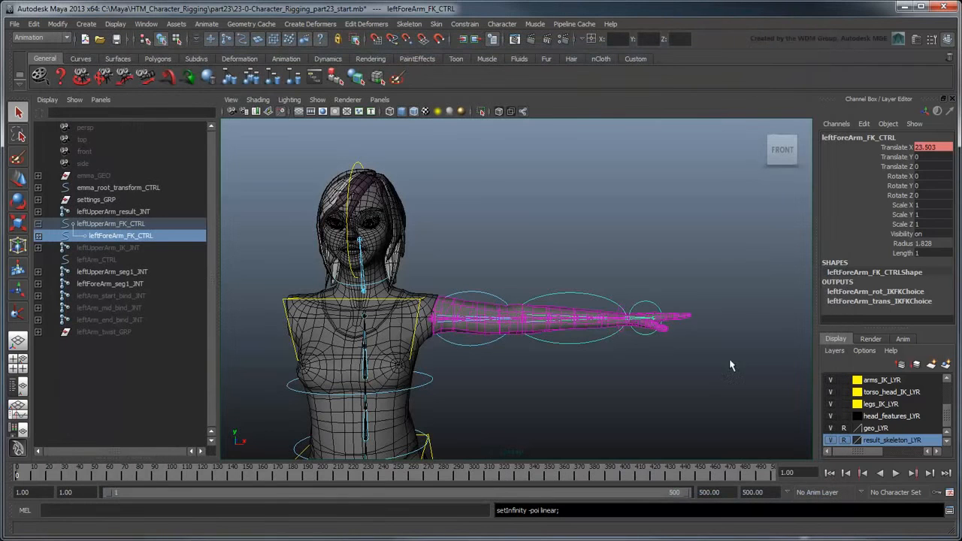
# Step: Test the upper arm stretch by scrubbing leftUpperArm_FK_CTRL's Length down to 0, and undo the change
pyautogui.press('Up')
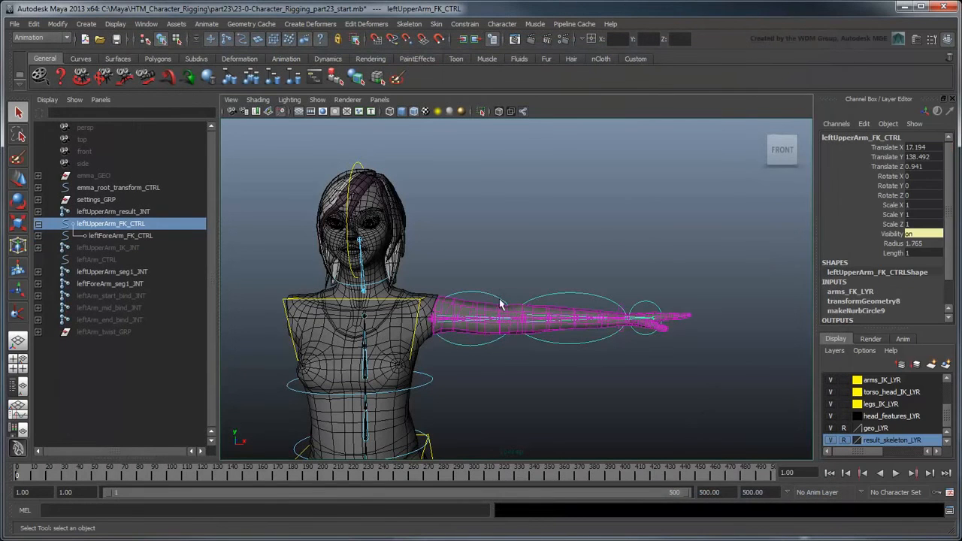
pyautogui.click(886, 253)
pyautogui.moveTo(751, 272)
pyautogui.mouseDown(button='middle')
pyautogui.moveTo(729, 276)
pyautogui.moveTo(803, 270)
pyautogui.moveTo(745, 273)
pyautogui.mouseUp(button='middle')
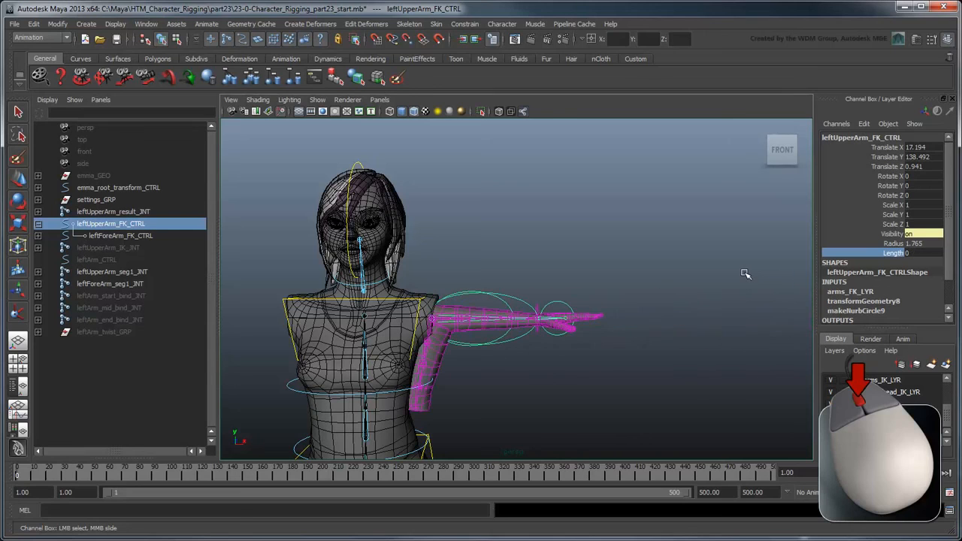
pyautogui.hotkey('ctrl', 'z')
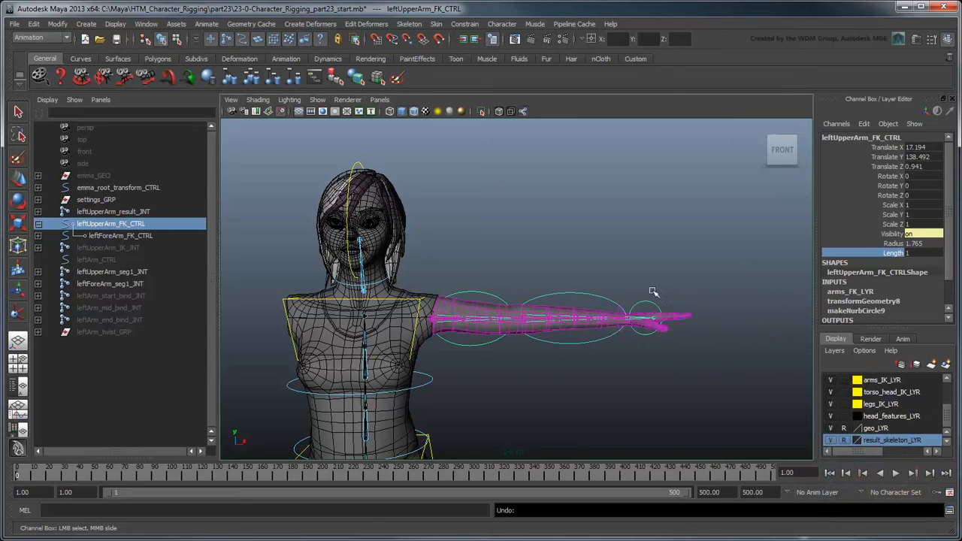
# Step: Set up a driven key with leftForeArm_FK_CTRL as the driver and leftHand_FK_CTRL as the driven object
pyautogui.press('Down')
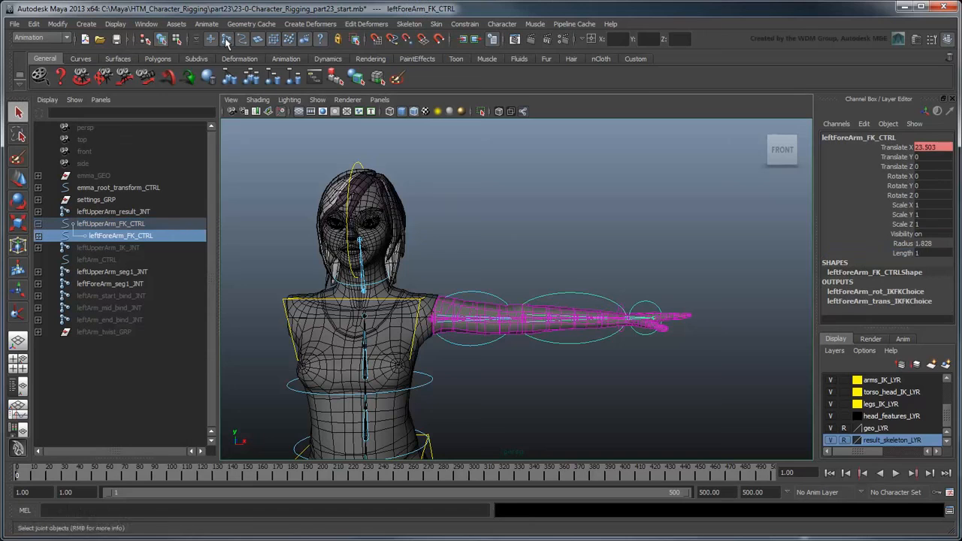
pyautogui.click(207, 23)
pyautogui.moveTo(244, 76)
pyautogui.click(342, 76)
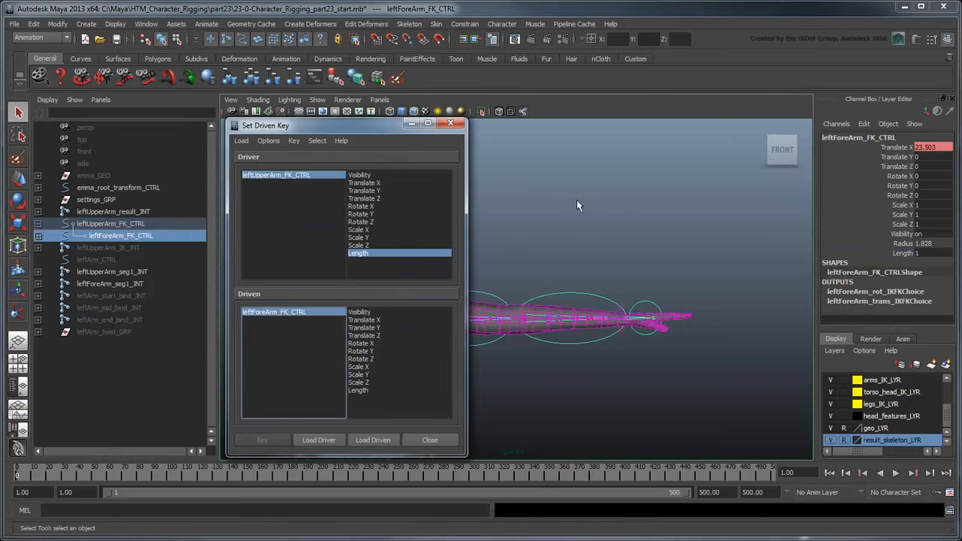
pyautogui.click(335, 439)
pyautogui.press('Down')
pyautogui.click(373, 439)
# Step: Key leftHand_FK_CTRL's Translate X against leftForeArm_FK_CTRL's Length at their current values
pyautogui.click(358, 253)
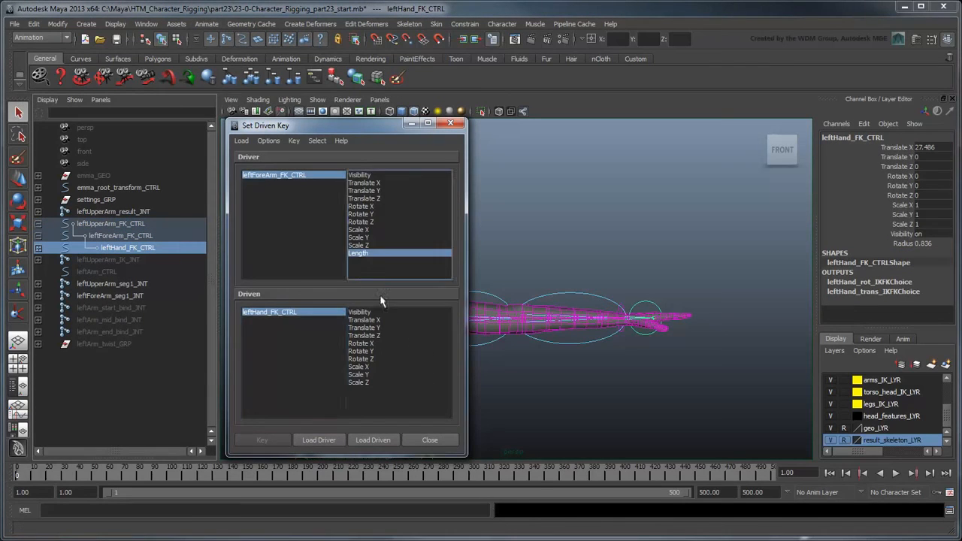
pyautogui.click(364, 320)
pyautogui.click(261, 439)
# Step: Set the forearm control's Length and the hand control's Translate X to 0, key that relationship and close Set Driven Key
pyautogui.click(308, 176)
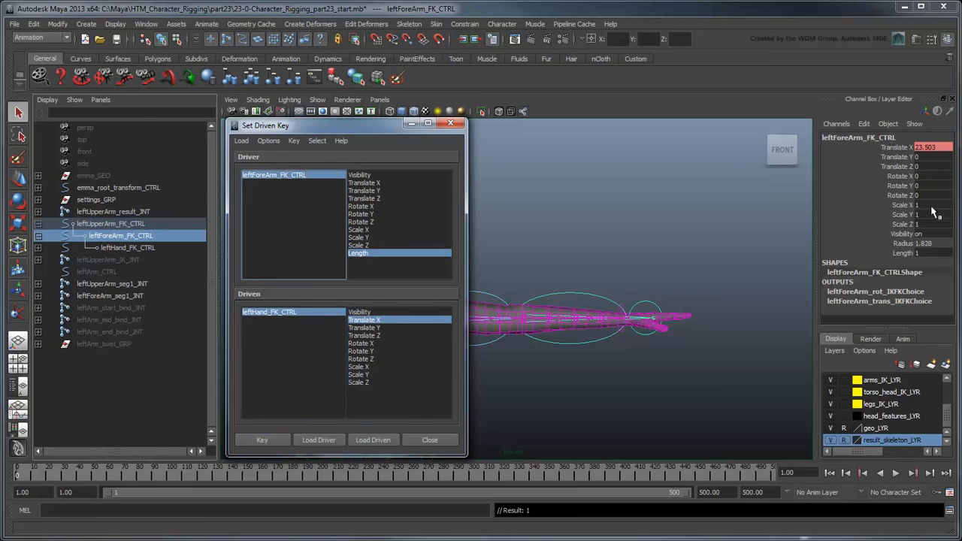
pyautogui.click(928, 253)
pyautogui.write('0')
pyautogui.press('Return')
pyautogui.click(319, 312)
pyautogui.click(942, 149)
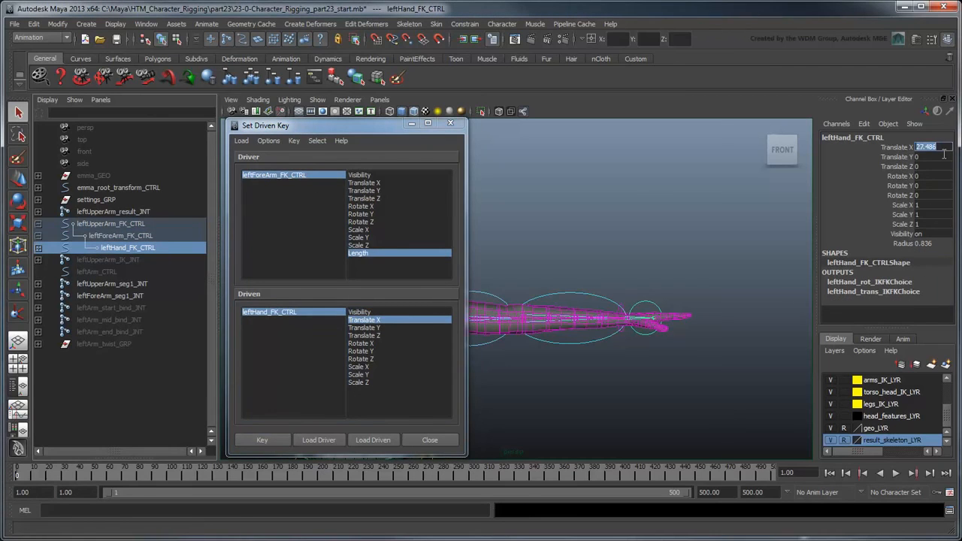
pyautogui.write('0')
pyautogui.press('Return')
pyautogui.click(433, 441)
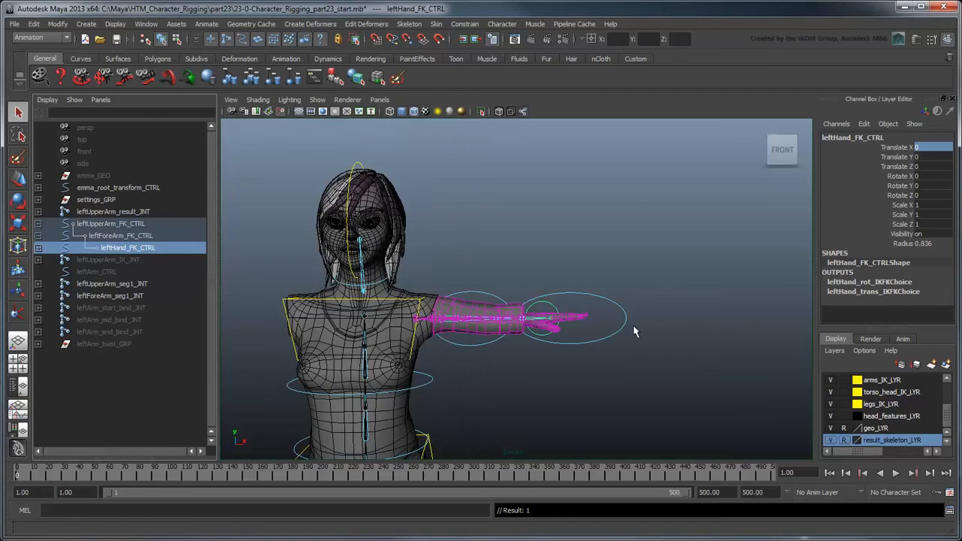
# Step: Test the forearm stretch by scrubbing leftForeArm_FK_CTRL's Length up to about 3.9, and undo the change
pyautogui.click(629, 326)
pyautogui.click(904, 254)
pyautogui.moveTo(560, 395); pyautogui.dragTo(642, 283, button='middle')
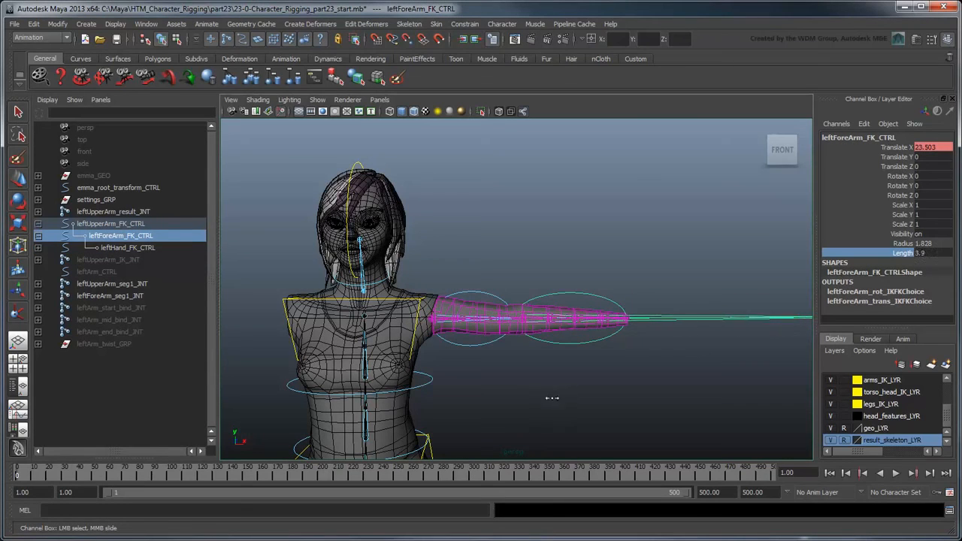
pyautogui.moveTo(554, 398)
pyautogui.mouseDown(button='middle')
pyautogui.moveTo(523, 404)
pyautogui.moveTo(547, 404)
pyautogui.mouseUp(button='middle')
pyautogui.hotkey('ctrl', 'z')
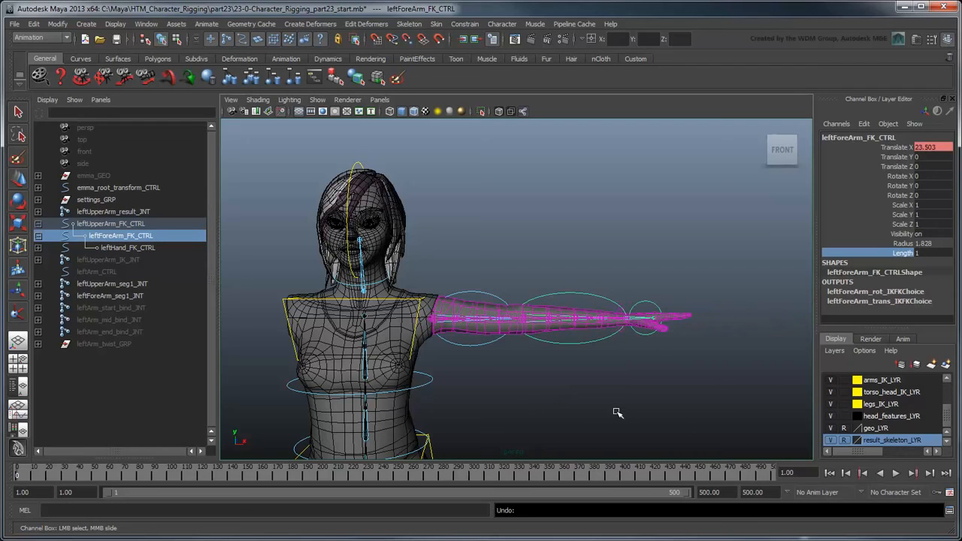
# Step: Hide the Channel Box and collapse the leftUpperArm_FK_CTRL hierarchy, leaving nothing selected
pyautogui.click(950, 100)
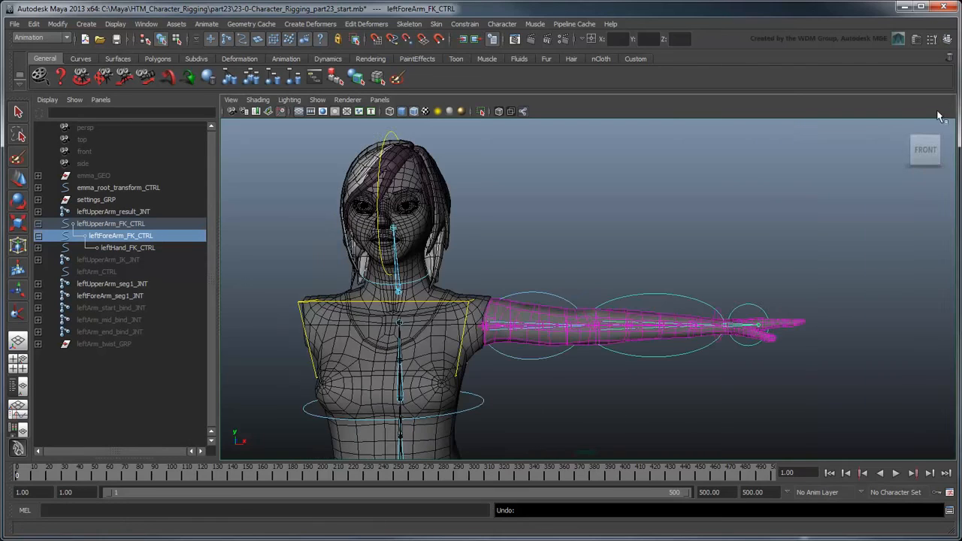
pyautogui.click(38, 224)
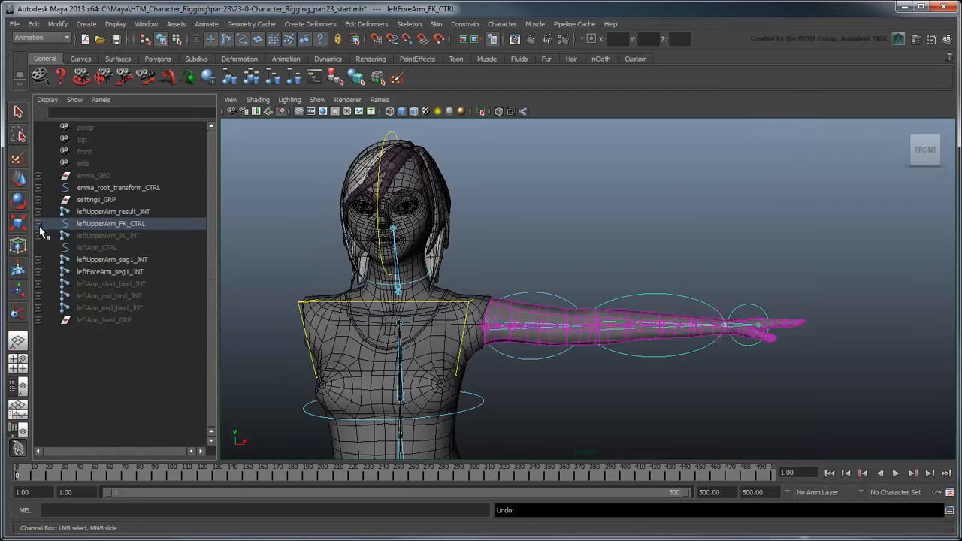
pyautogui.click(716, 417)
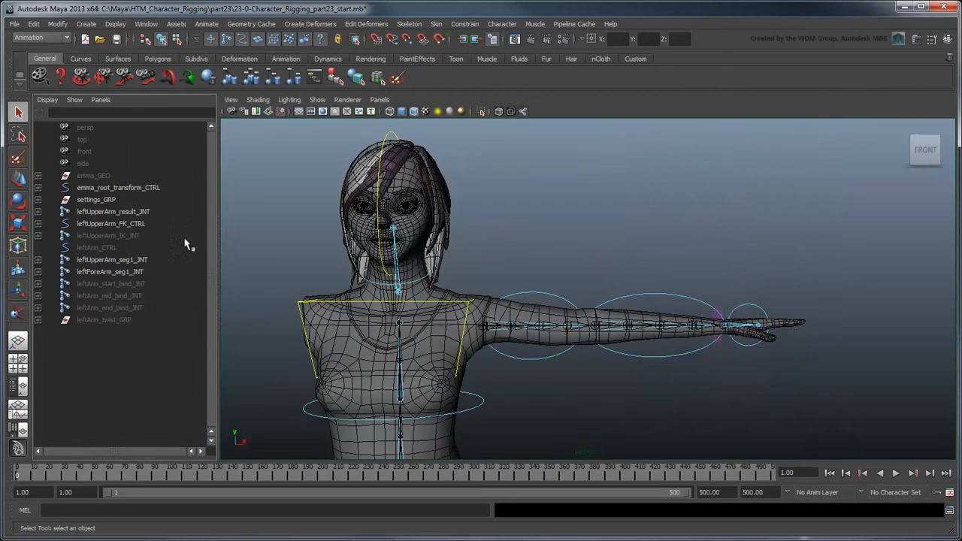
# Step: Select leftUpperArm_result_JNT together with the joints leftUpperArm_seg1_JNT through leftUpperArm_seg5_JNT
pyautogui.click(112, 212)
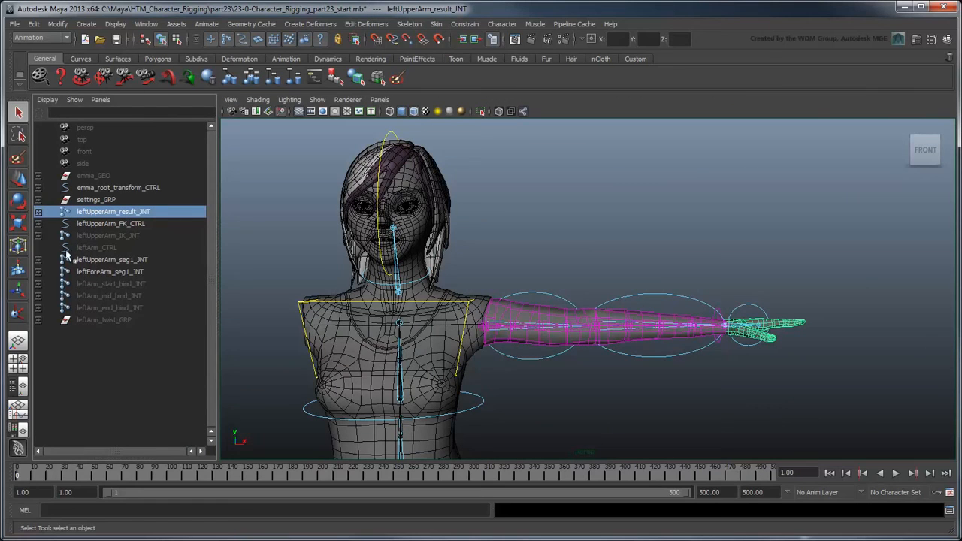
pyautogui.keyDown('shift'); pyautogui.click(37, 259); pyautogui.keyUp('shift')
pyautogui.keyDown('ctrl'); pyautogui.click(89, 262); pyautogui.keyUp('ctrl')
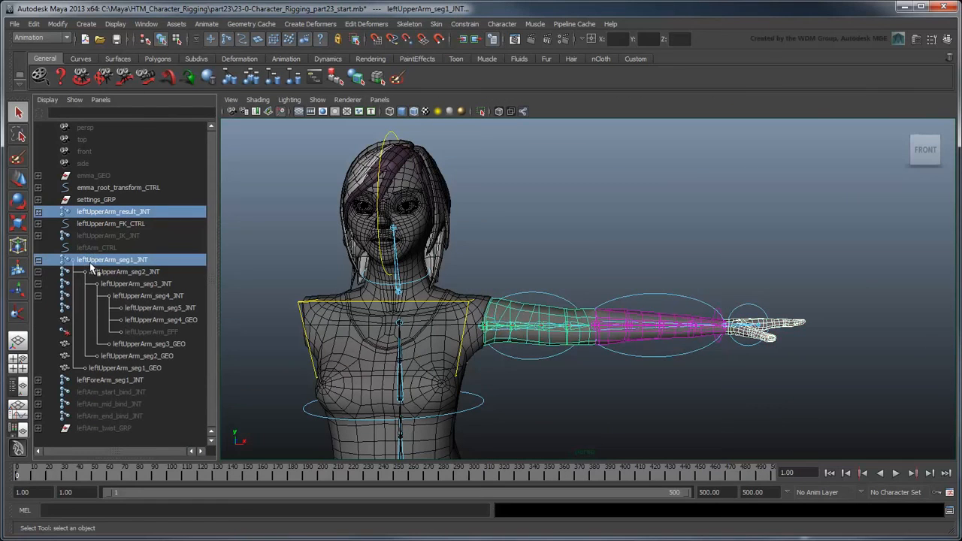
pyautogui.keyDown('shift'); pyautogui.click(130, 307); pyautogui.keyUp('shift')
# Step: Show shape nodes in the Outliner and add leftUpperArm_CRVShape under leftArm_twist_GRP to the selection
pyautogui.click(49, 99)
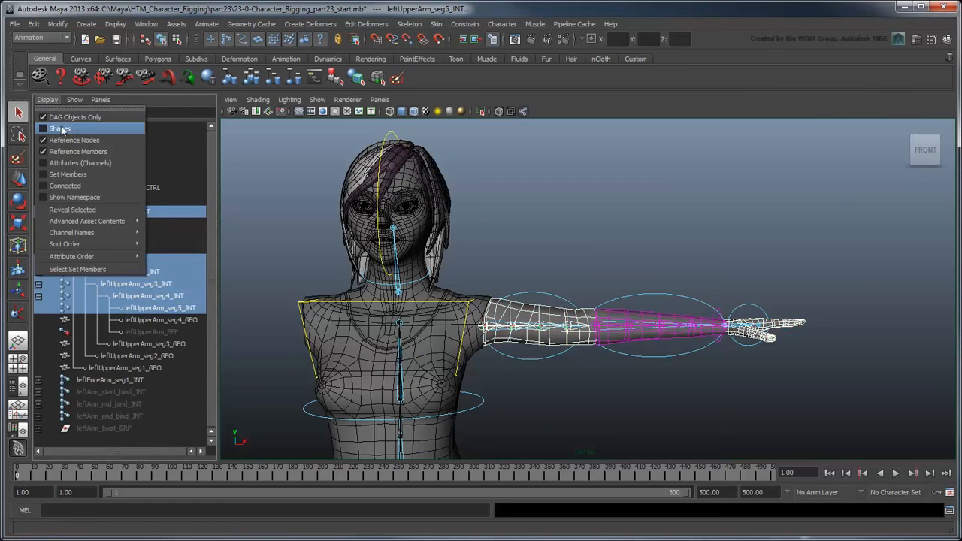
pyautogui.click(64, 129)
pyautogui.scroll(-2, 120, 225)
pyautogui.scroll(-2, 50, 432)
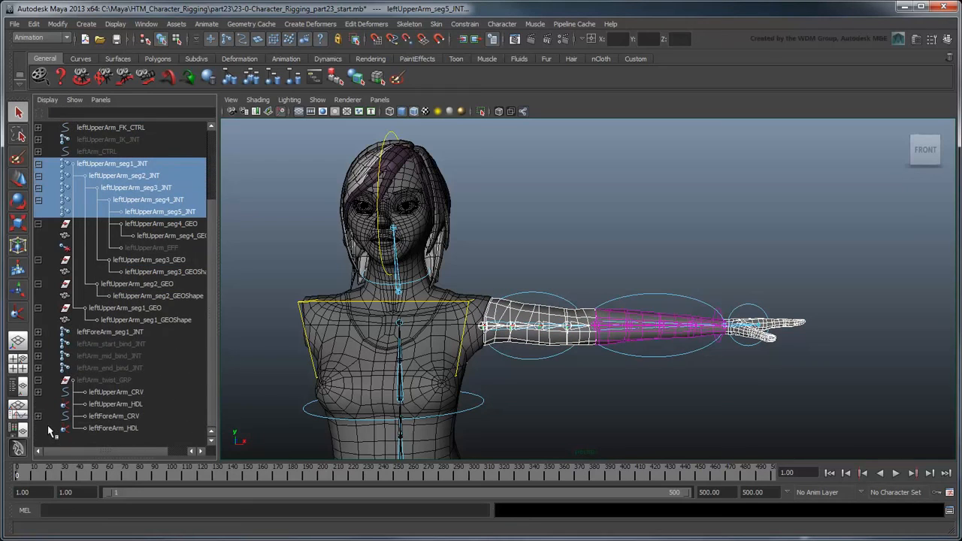
pyautogui.keyDown('shift'); pyautogui.click(38, 380); pyautogui.keyUp('shift')
pyautogui.keyDown('ctrl'); pyautogui.click(146, 406); pyautogui.keyUp('ctrl')
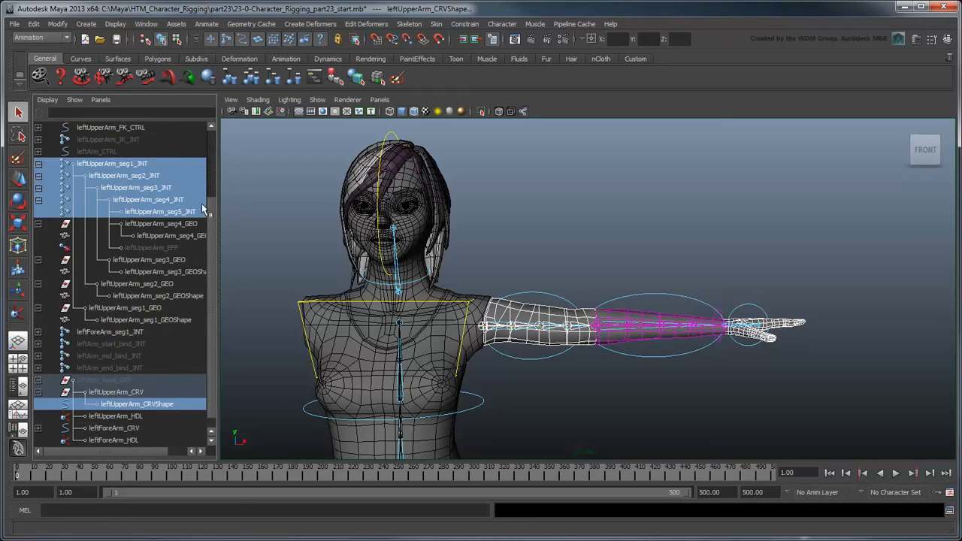
# Step: Graph the selected joints and curve shape with their input and output connections in the Node Editor
pyautogui.click(146, 23)
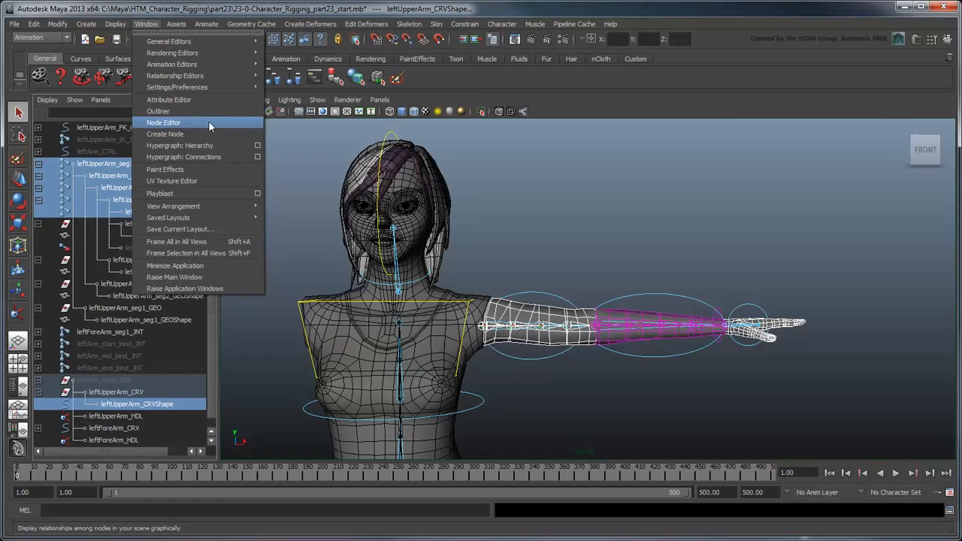
pyautogui.click(209, 122)
pyautogui.click(207, 78)
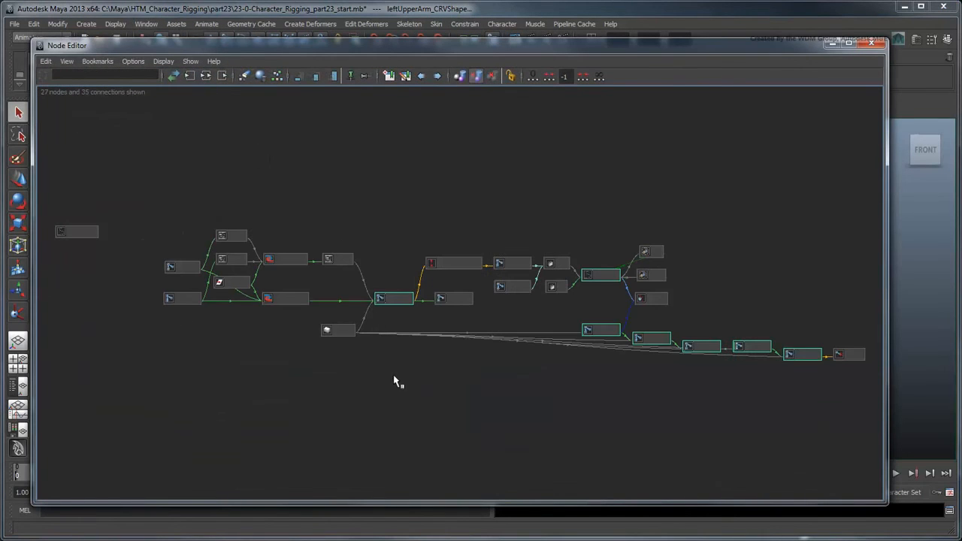
# Step: Create a curveInfo node in the empty graph space beside leftUpperArm_CRVShape and its connected nodes
pyautogui.scroll(1, 396, 381)
pyautogui.keyDown('alt'); pyautogui.moveTo(529, 335); pyautogui.dragTo(385, 362, button='middle'); pyautogui.keyUp('alt')
pyautogui.scroll(3, 512, 358)
pyautogui.keyDown('alt'); pyautogui.moveTo(620, 374); pyautogui.dragTo(373, 341, button='middle'); pyautogui.keyUp('alt')
pyautogui.press('Tab')
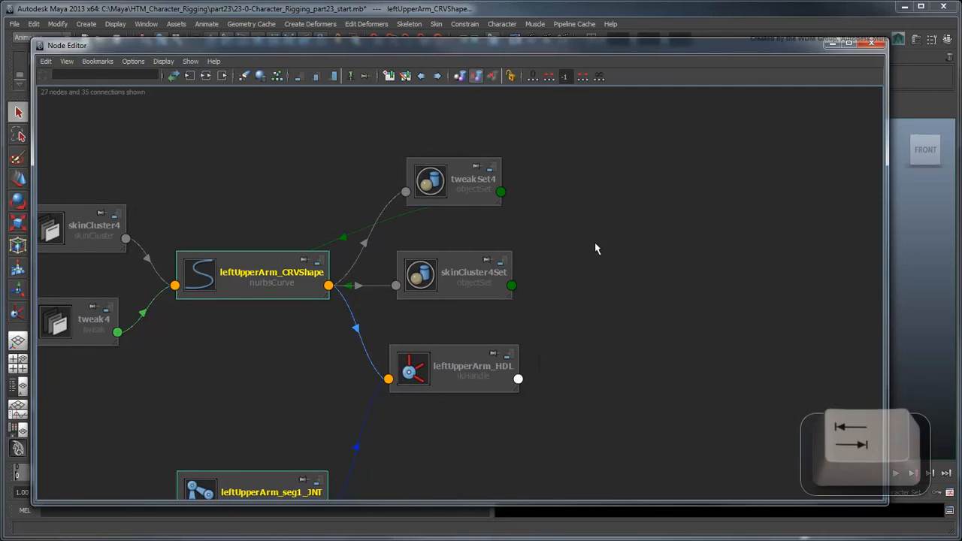
pyautogui.write('cur')
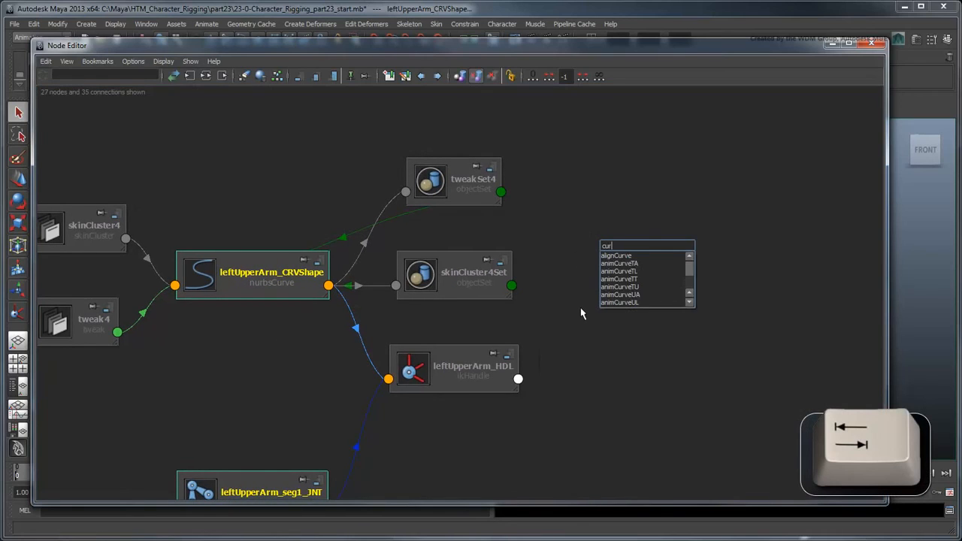
pyautogui.write('veInfo')
pyautogui.press('Return')
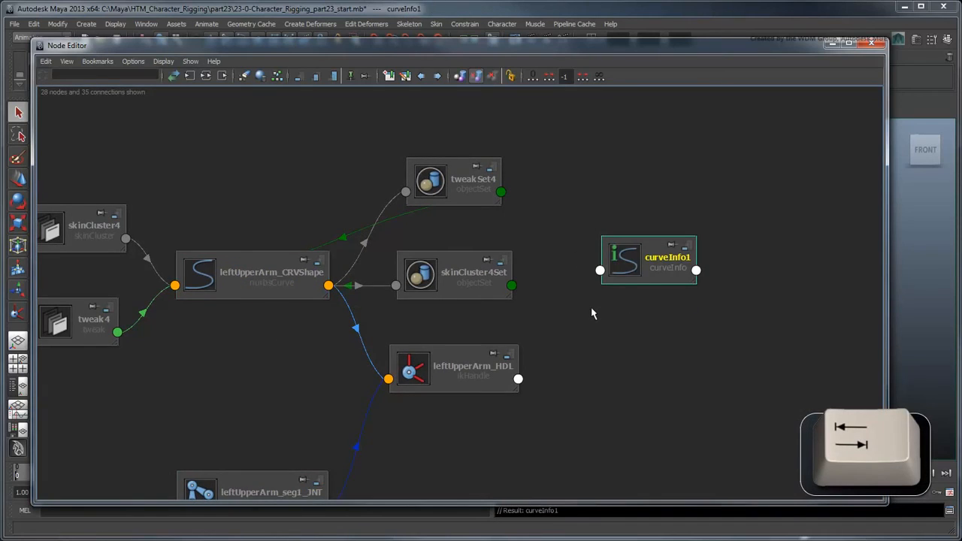
# Step: Rename the curveInfo node as leftUpperArmInfo and widen it to fit the full name
pyautogui.doubleClick(666, 259)
pyautogui.write('leftUpper')
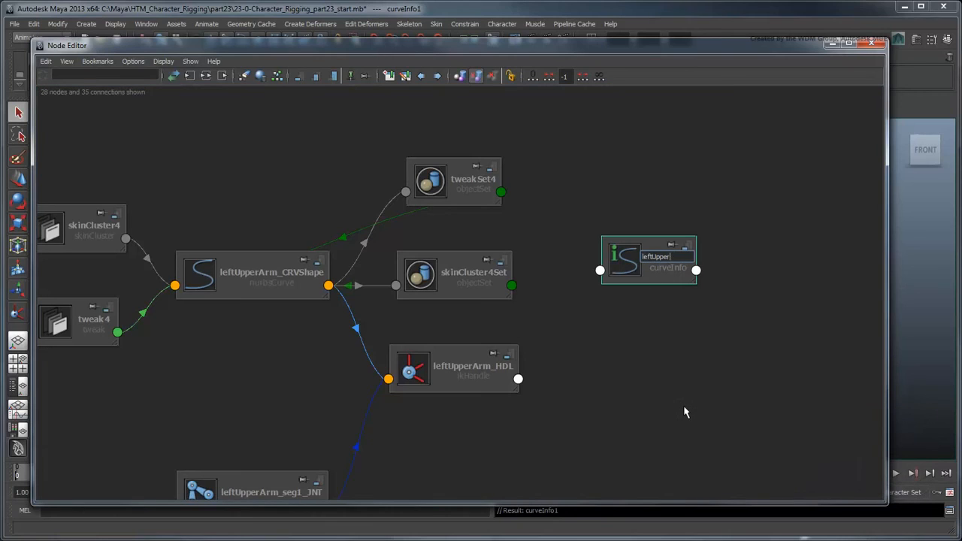
pyautogui.write('ArmInfo')
pyautogui.press('Return')
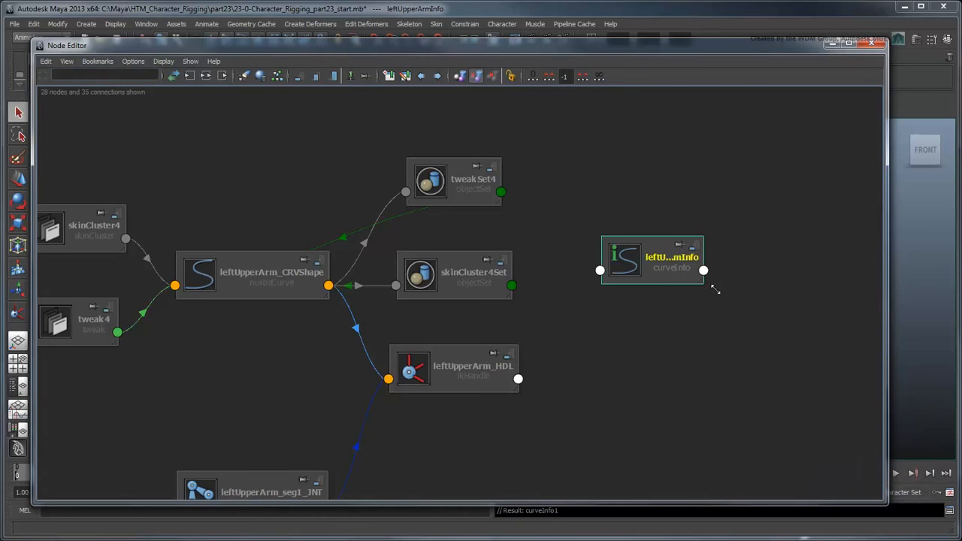
pyautogui.moveTo(716, 289); pyautogui.dragTo(737, 289)
# Step: Create a multiplyDivide node below leftUpperArmInfo and name it leftUpperArm_normalize_DIV
pyautogui.press('Tab')
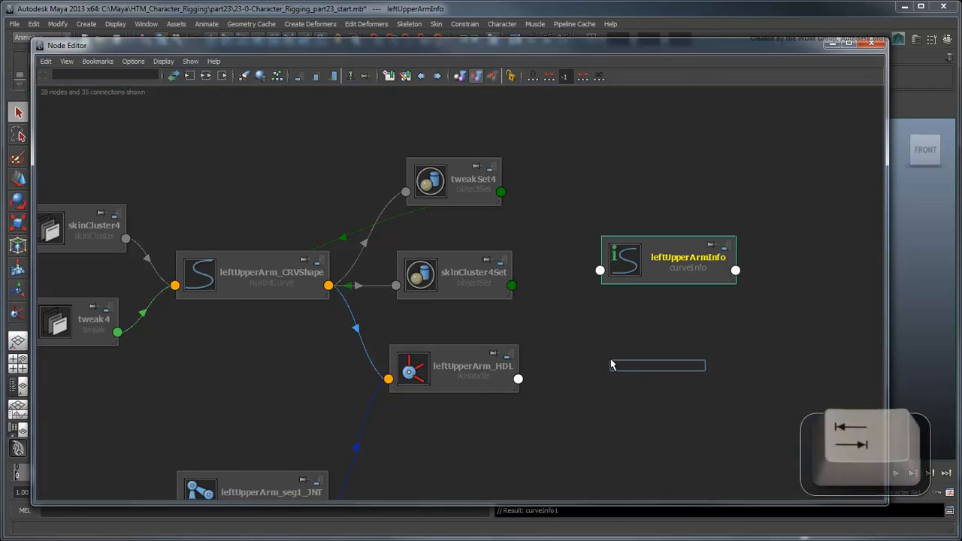
pyautogui.write('multiplyDivide')
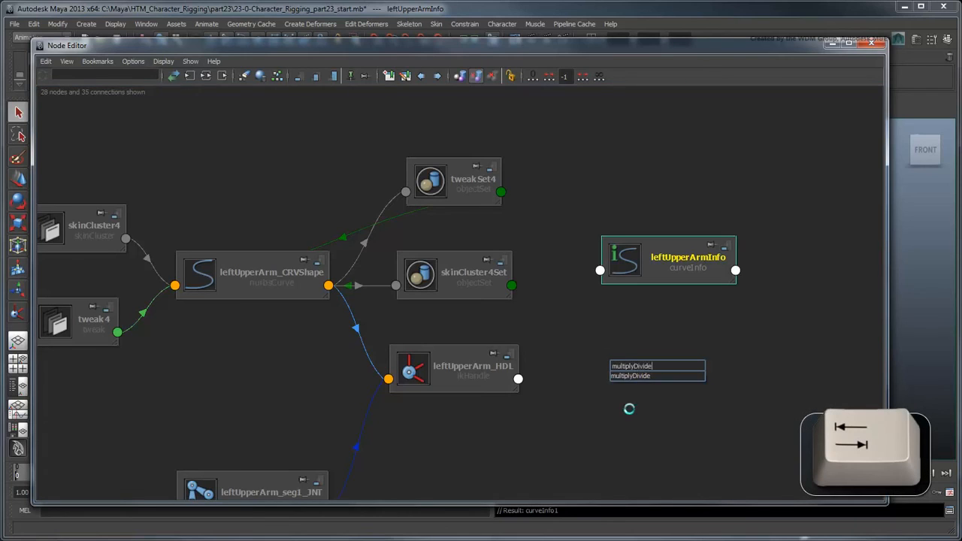
pyautogui.press('Return')
pyautogui.write('left')
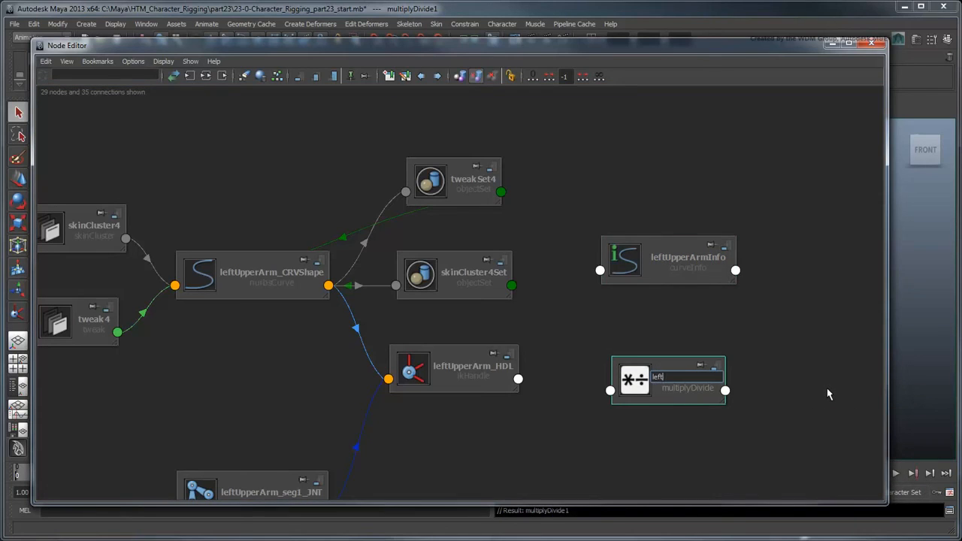
pyautogui.write('UpperArm_normalize_DIV')
pyautogui.press('Return')
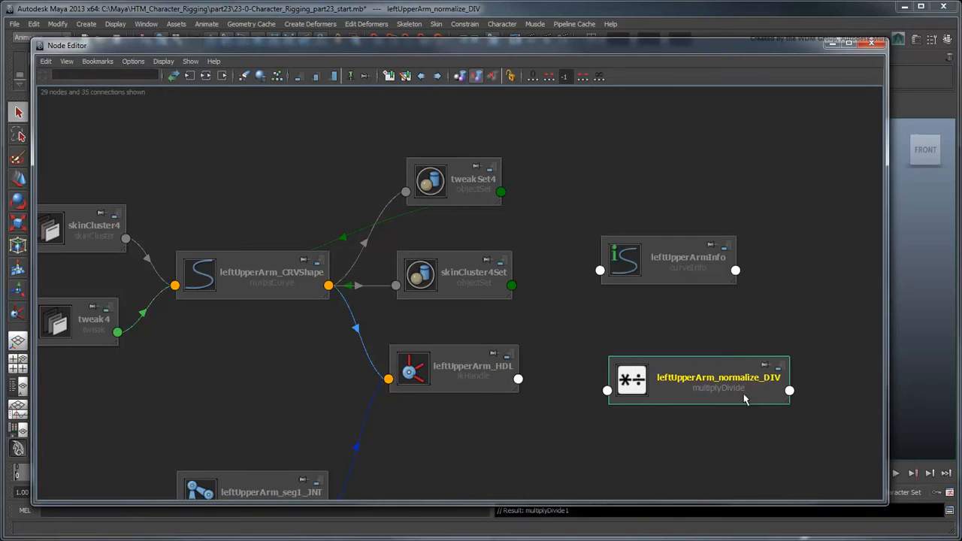
# Step: Connect World Space[0] of leftUpperArm_CRVShape to the inputCurve of leftUpperArmInfo
pyautogui.click(336, 295)
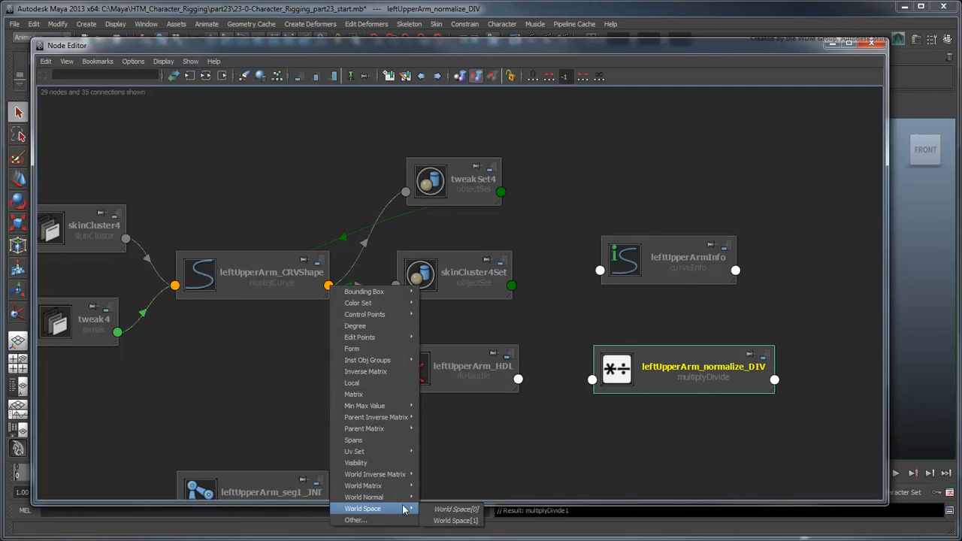
pyautogui.click(431, 514)
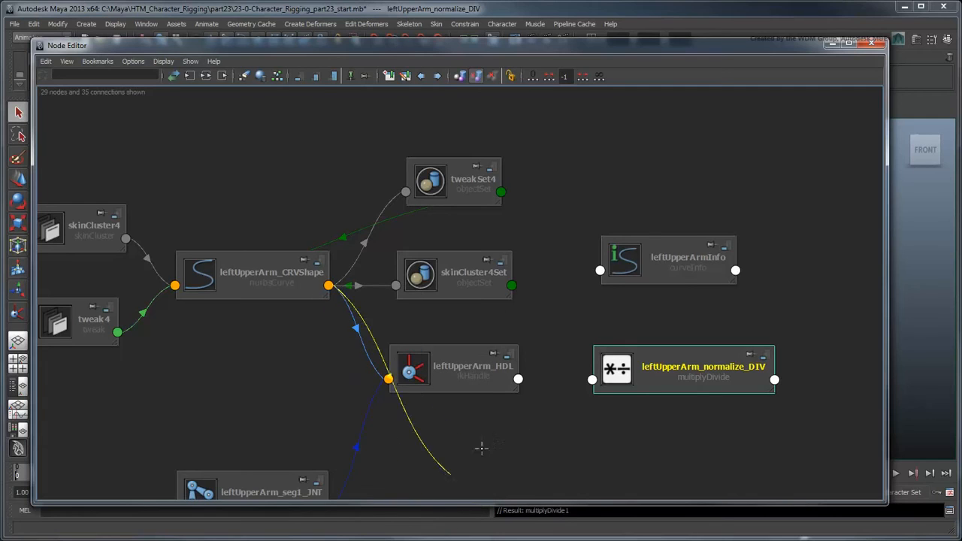
pyautogui.click(604, 272)
pyautogui.click(610, 280)
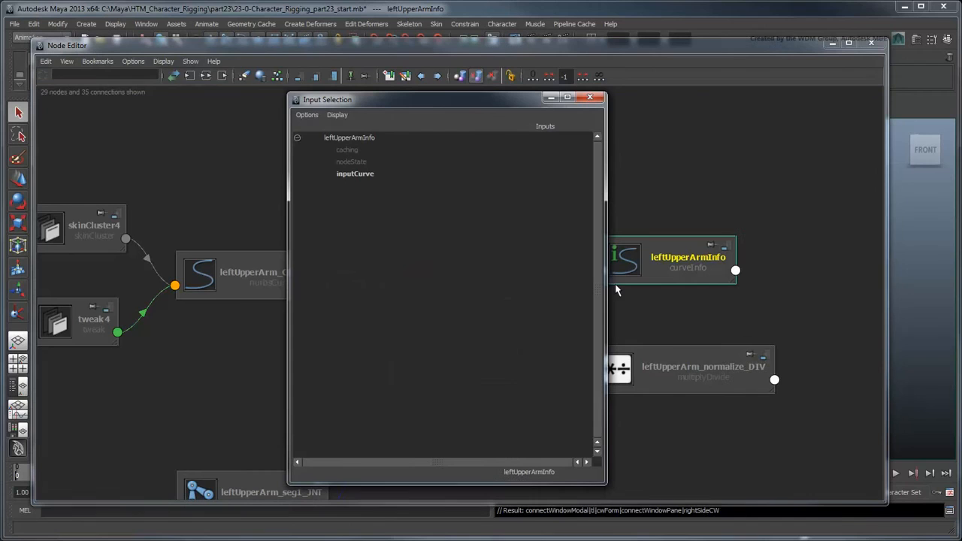
pyautogui.click(384, 182)
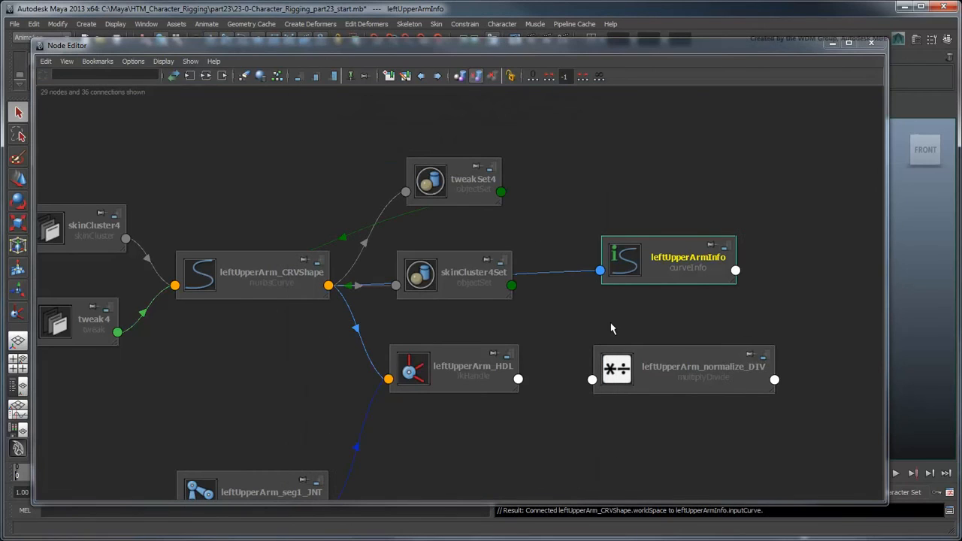
# Step: Connect the arcLength output of leftUpperArmInfo to Input 1X of leftUpperArm_normalize_DIV
pyautogui.click(735, 271)
pyautogui.click(763, 277)
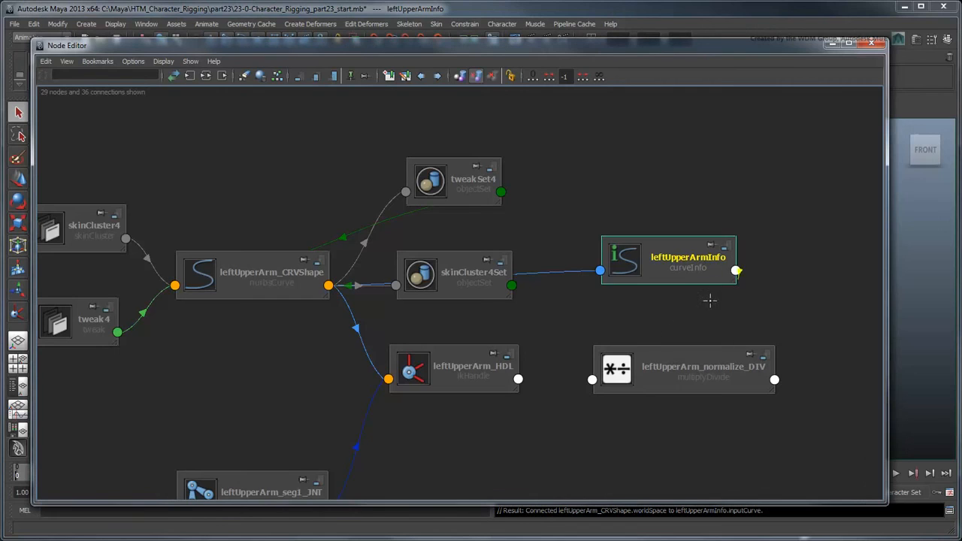
pyautogui.click(592, 379)
pyautogui.moveTo(624, 387)
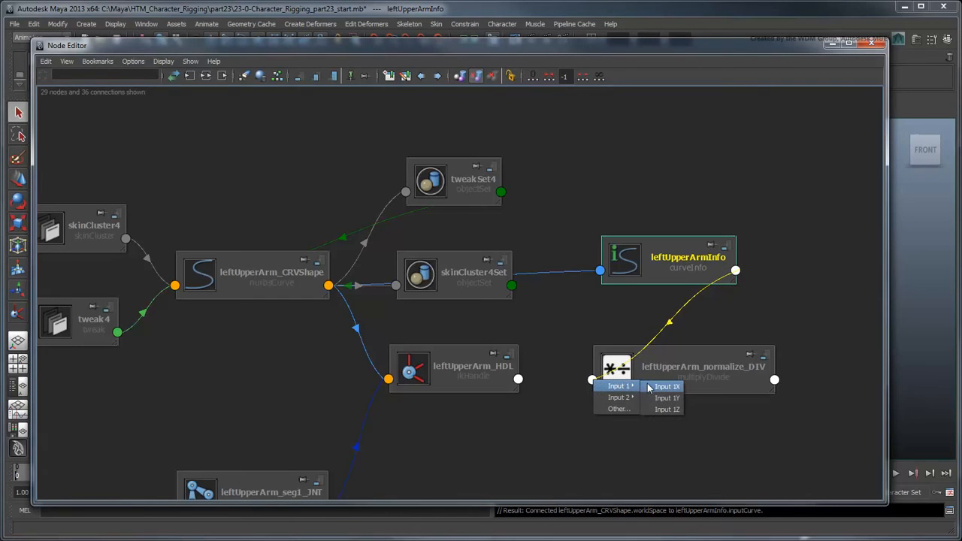
pyautogui.click(663, 387)
pyautogui.click(660, 384)
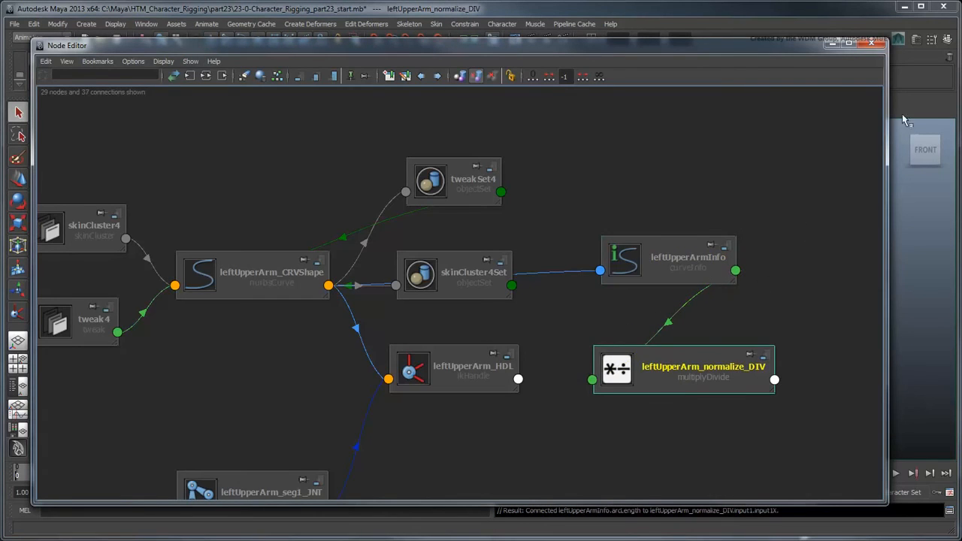
# Step: Set leftUpperArm_normalize_DIV's operation to Divide and the X value of Input 2 to 23.503
pyautogui.click(916, 39)
pyautogui.moveTo(895, 173); pyautogui.dragTo(727, 279)
pyautogui.click(833, 260)
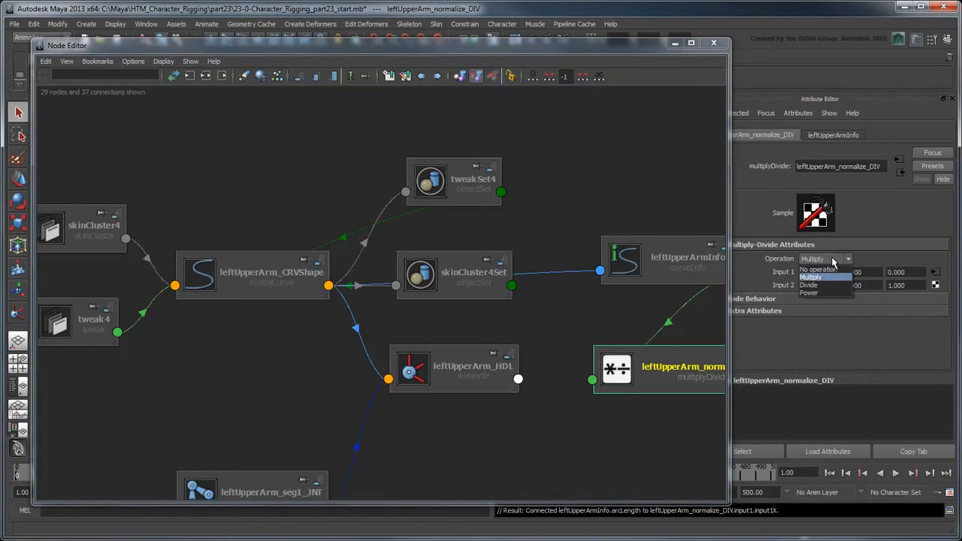
pyautogui.click(824, 286)
pyautogui.moveTo(831, 287); pyautogui.dragTo(793, 291)
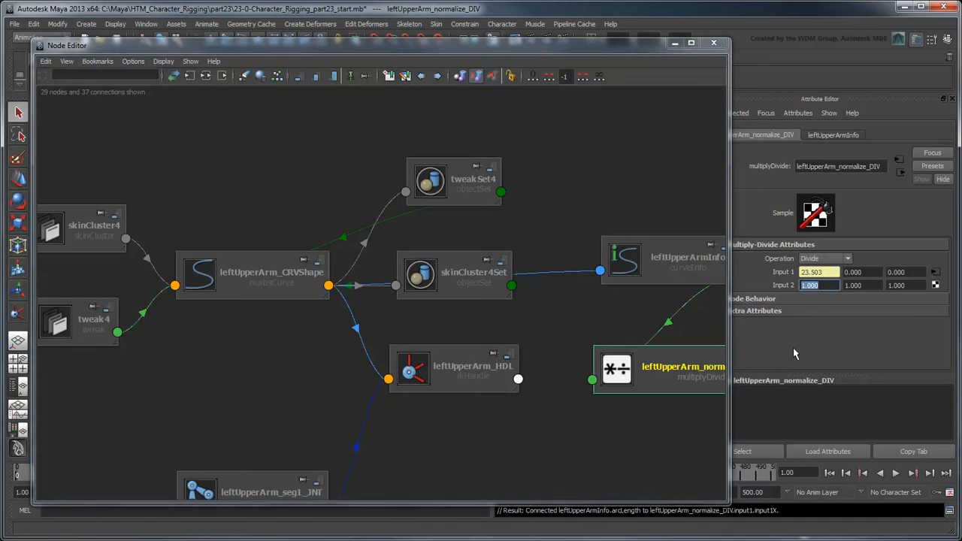
pyautogui.write('23.503')
# Step: Widen the Node Editor and move the upper arm segment joint nodes together beside leftUpperArm_normalize_DIV
pyautogui.moveTo(728, 301); pyautogui.dragTo(836, 293)
pyautogui.scroll(-3, 707, 370)
pyautogui.scroll(2, 610, 403)
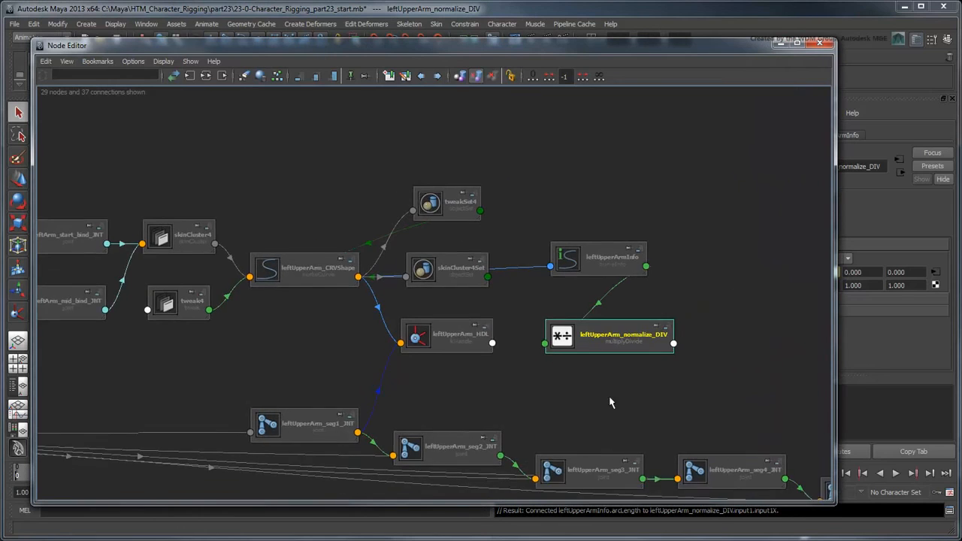
pyautogui.keyDown('alt'); pyautogui.moveTo(609, 403); pyautogui.dragTo(462, 301, button='middle'); pyautogui.keyUp('alt')
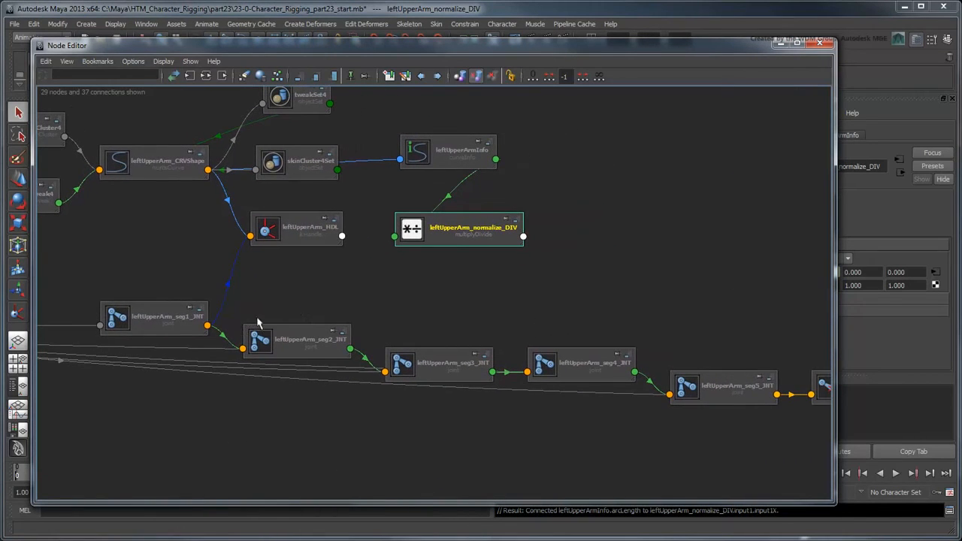
pyautogui.moveTo(134, 272); pyautogui.dragTo(815, 442)
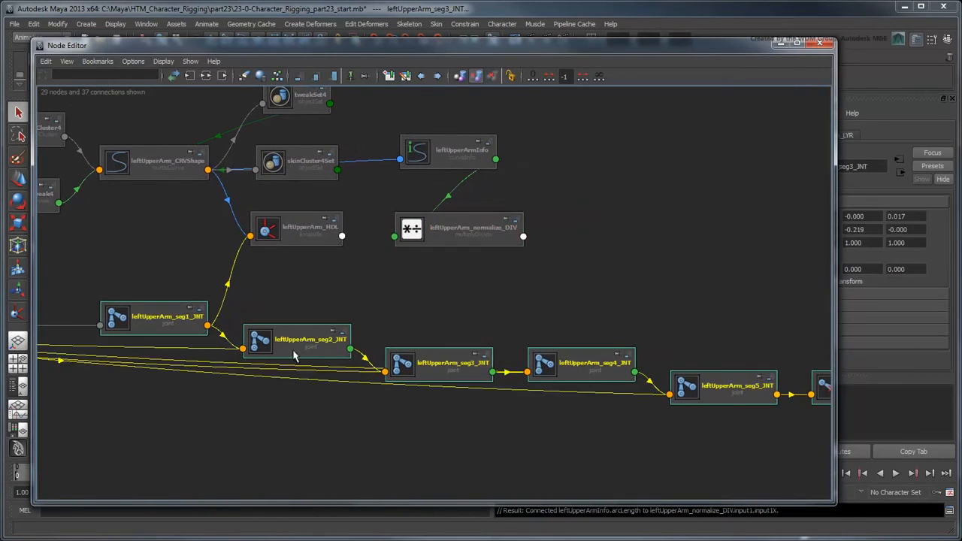
pyautogui.moveTo(295, 356); pyautogui.dragTo(739, 199)
# Step: Select the nodes leftUpperArm_seg1_JNT through leftUpperArm_seg4_JNT and display their full attribute lists
pyautogui.keyDown('alt'); pyautogui.moveTo(682, 258); pyautogui.dragTo(565, 386, button='middle'); pyautogui.keyUp('alt')
pyautogui.keyDown('alt'); pyautogui.moveTo(640, 402); pyautogui.dragTo(420, 390, button='middle'); pyautogui.keyUp('alt')
pyautogui.scroll(-2, 419, 394)
pyautogui.moveTo(263, 223); pyautogui.dragTo(565, 335)
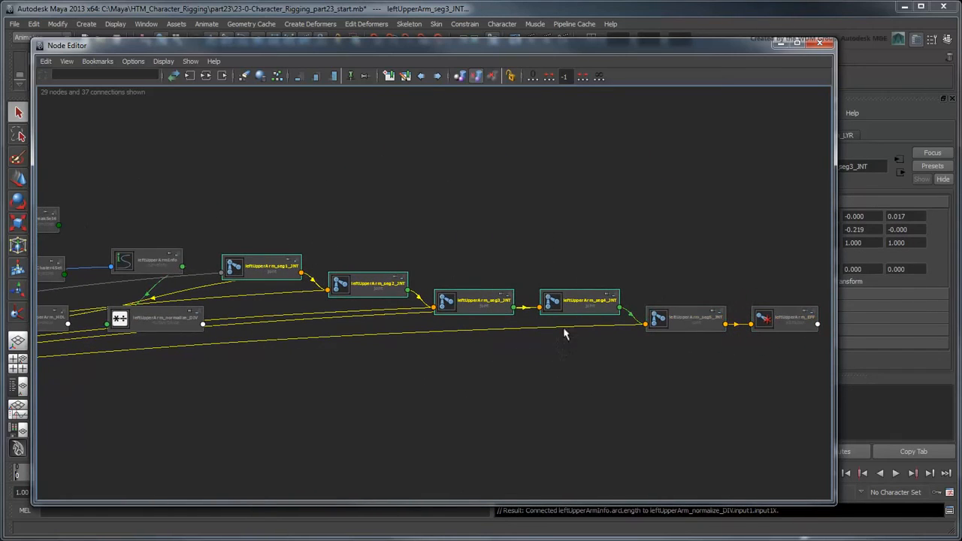
pyautogui.click(334, 76)
pyautogui.scroll(2, 415, 386)
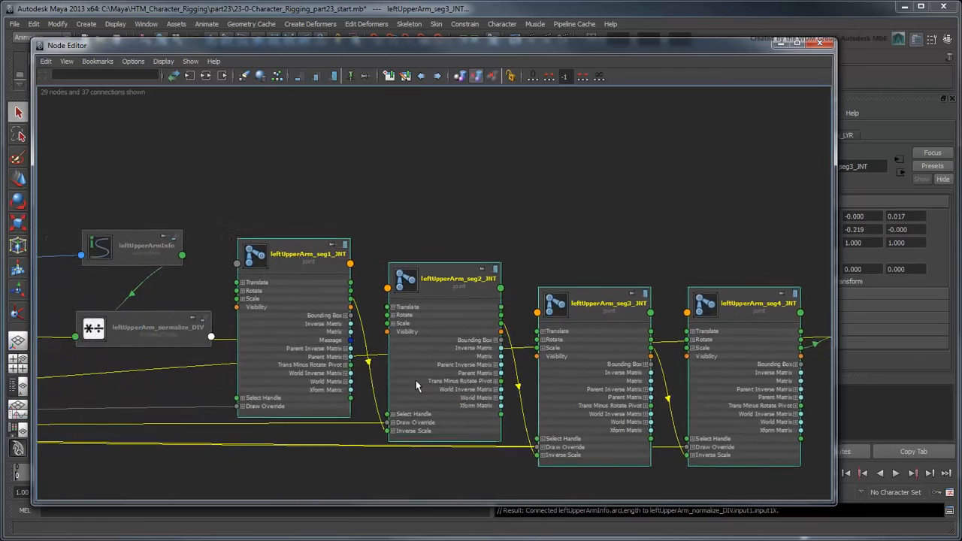
pyautogui.keyDown('alt'); pyautogui.moveTo(416, 386); pyautogui.dragTo(532, 386, button='middle'); pyautogui.keyUp('alt')
pyautogui.scroll(1, 448, 308)
pyautogui.click(320, 369)
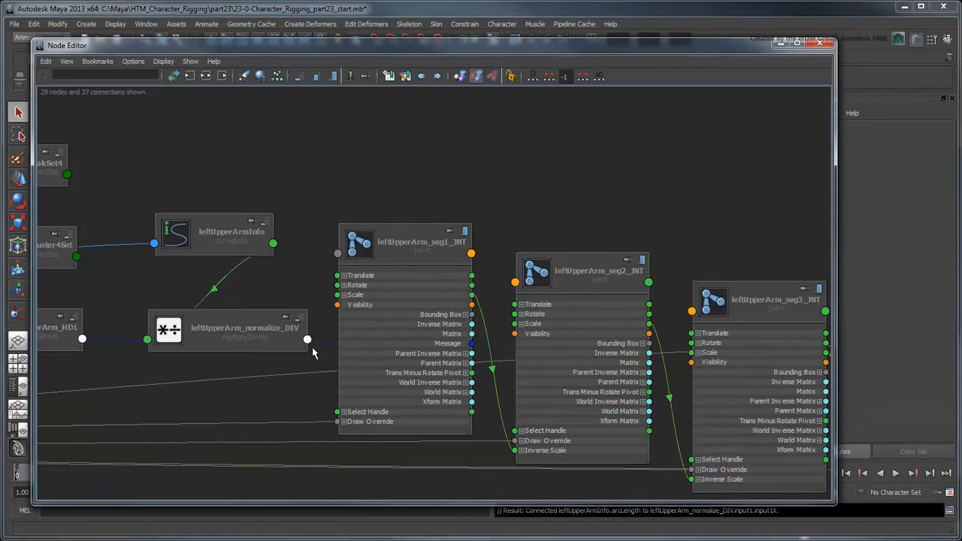
# Step: Connect Output X of leftUpperArm_normalize_DIV to the Scale X of leftUpperArm_seg1_JNT and leftUpperArm_seg2_JNT
pyautogui.click(307, 340)
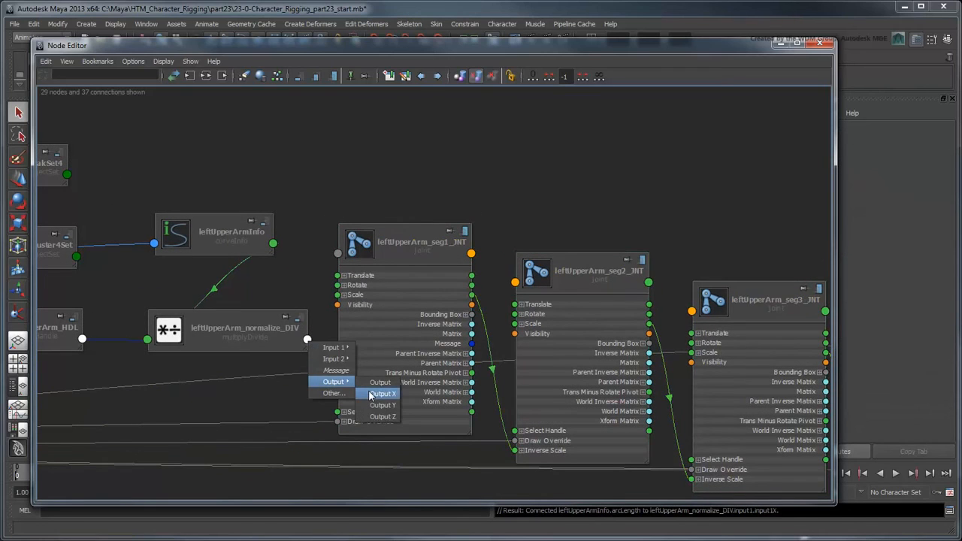
pyautogui.click(376, 391)
pyautogui.click(337, 305)
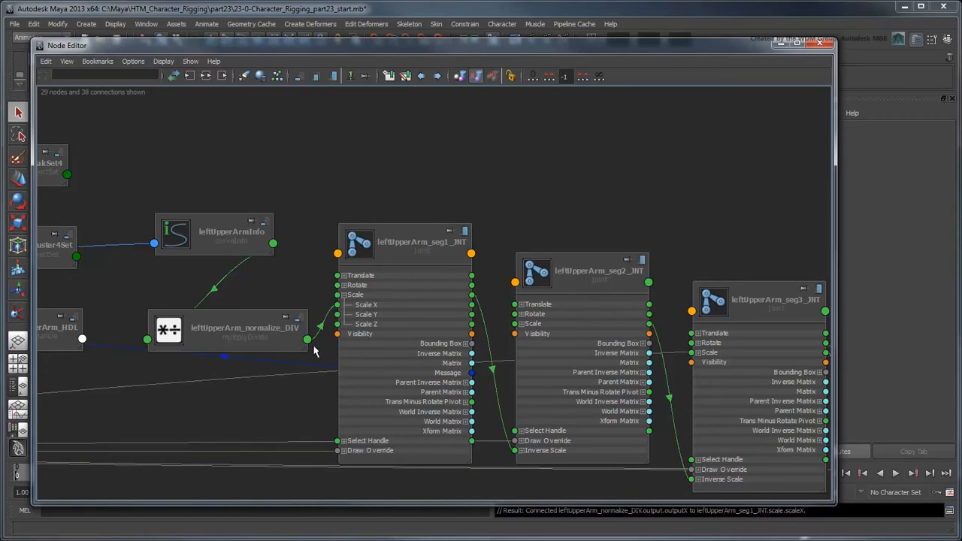
pyautogui.click(307, 339)
pyautogui.moveTo(349, 383)
pyautogui.click(382, 393)
pyautogui.click(514, 332)
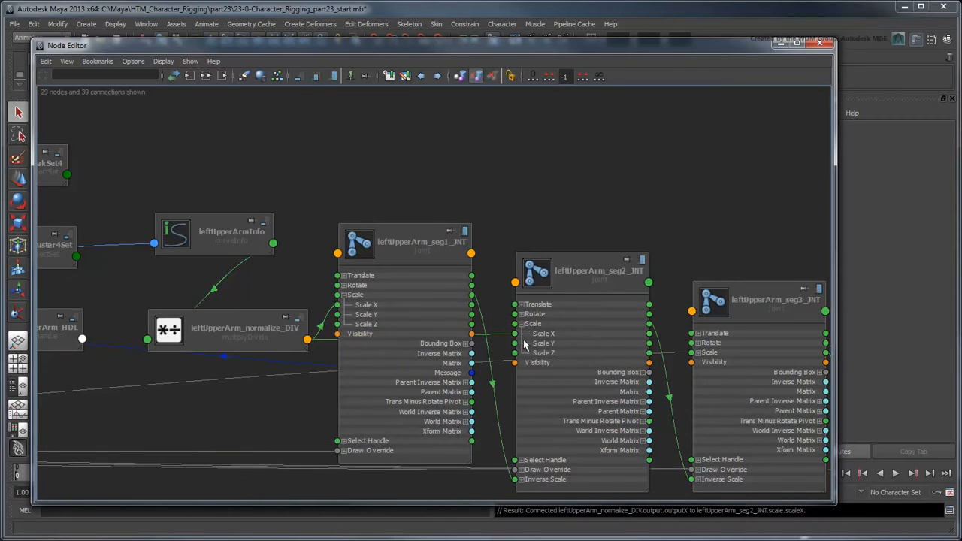
# Step: Connect Output X of leftUpperArm_normalize_DIV to the Scale X of leftUpperArm_seg3_JNT and leftUpperArm_seg4_JNT
pyautogui.click(307, 340)
pyautogui.moveTo(316, 359)
pyautogui.moveTo(331, 378)
pyautogui.click(381, 391)
pyautogui.click(690, 362)
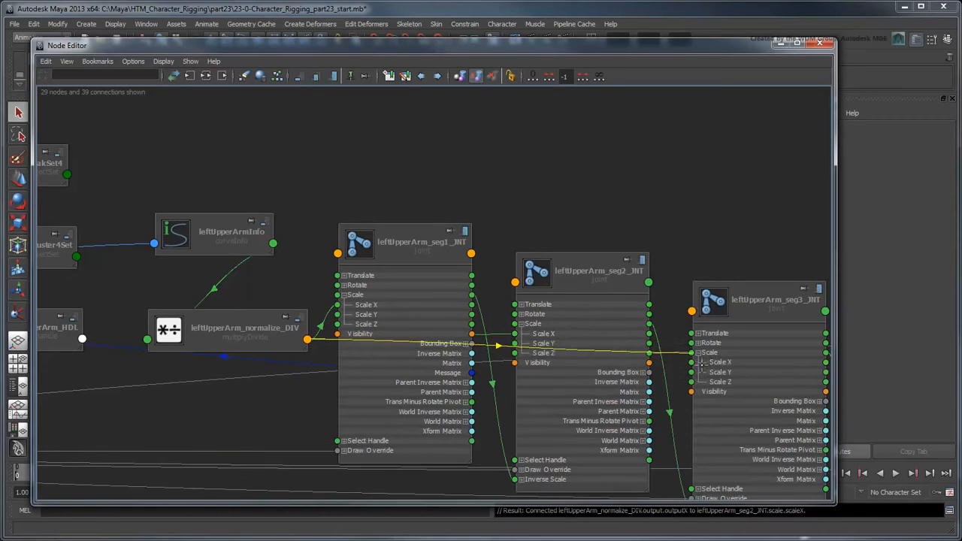
pyautogui.keyDown('alt'); pyautogui.moveTo(668, 407); pyautogui.dragTo(552, 361, button='middle'); pyautogui.keyUp('alt')
pyautogui.scroll(-1, 207, 300)
pyautogui.click(188, 292)
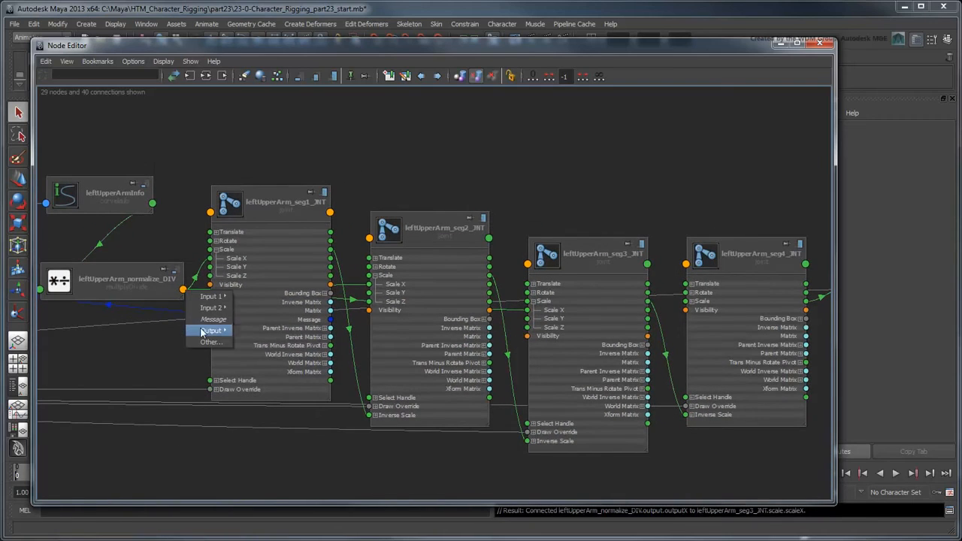
pyautogui.moveTo(205, 331)
pyautogui.click(261, 342)
pyautogui.click(686, 310)
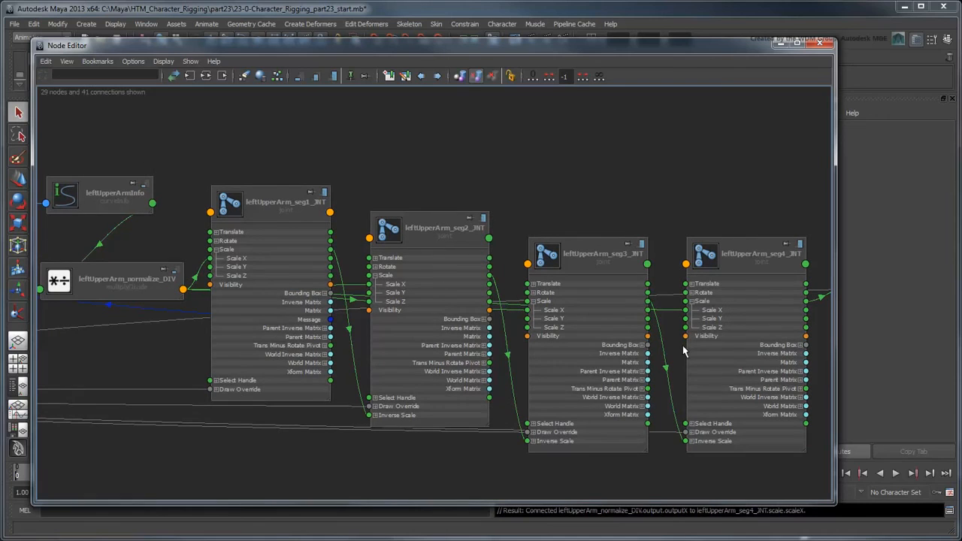
# Step: Collapse the attribute lists of the four upper arm segment joint nodes and close the Node Editor
pyautogui.moveTo(297, 178); pyautogui.dragTo(742, 268)
pyautogui.press('1')
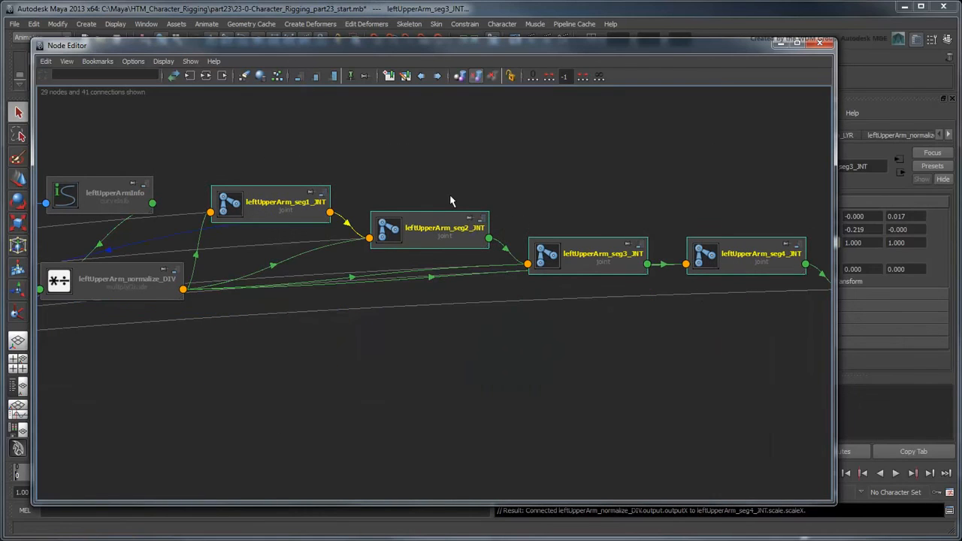
pyautogui.click(819, 43)
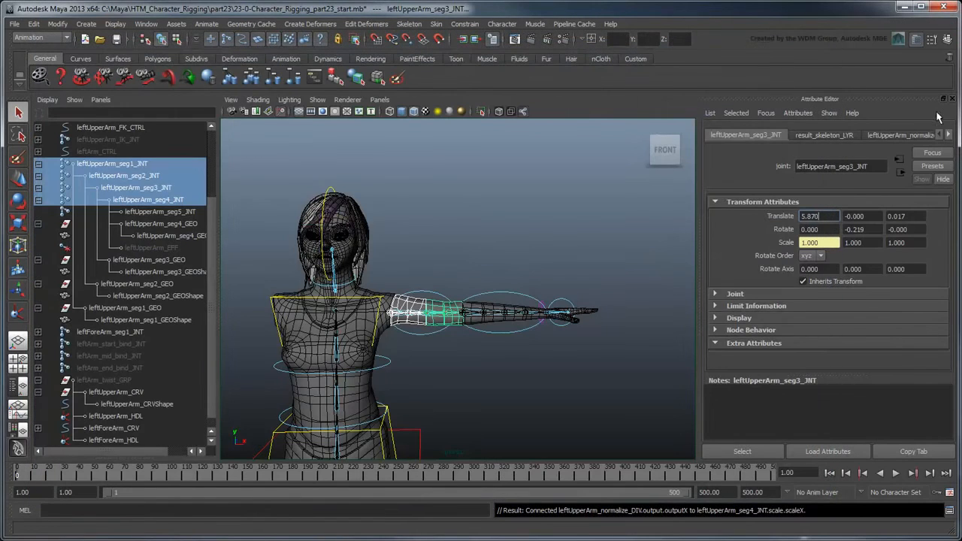
# Step: Test the upper arm stretch by raising leftUpperArm_FK_CTRL's Length to about 3.6, and undo the change
pyautogui.click(949, 42)
pyautogui.scroll(4, 636, 303)
pyautogui.click(575, 319)
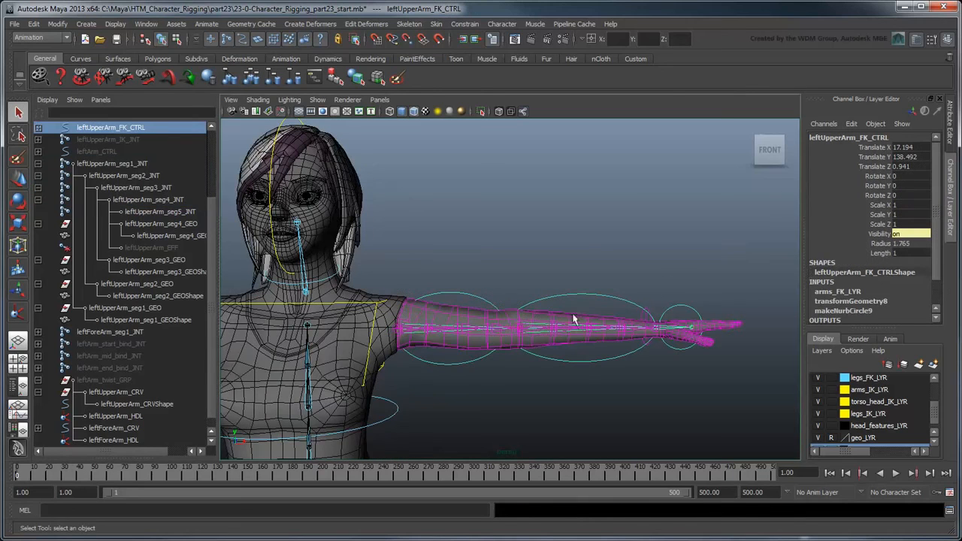
pyautogui.click(881, 254)
pyautogui.moveTo(638, 270); pyautogui.dragTo(664, 267, button='middle')
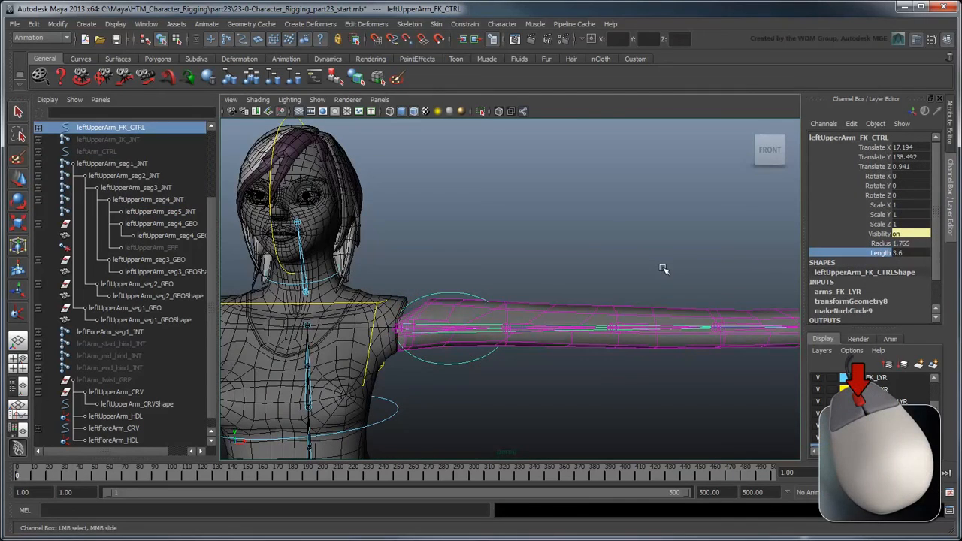
pyautogui.hotkey('ctrl', 'z')
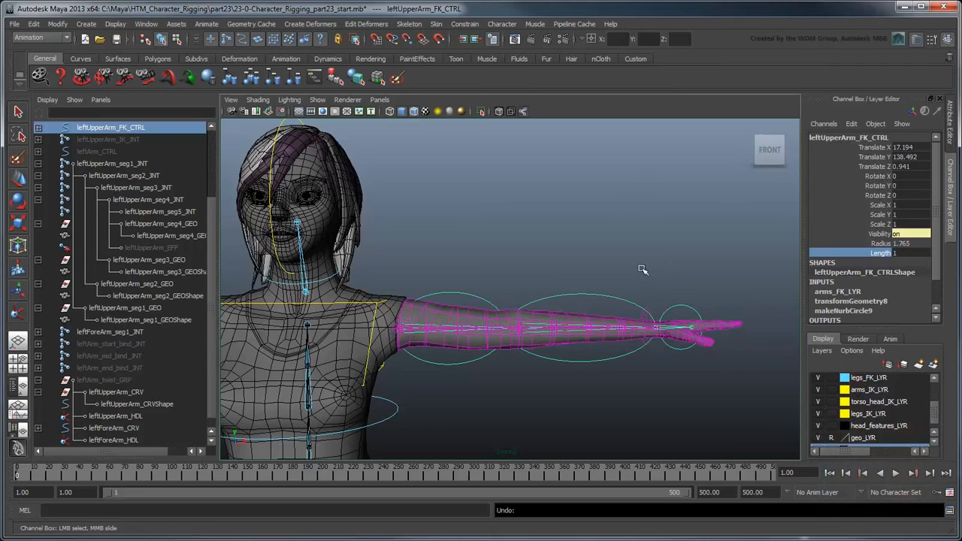
# Step: Select leftForeArm_result_JNT together with the joints leftForeArm_seg1_JNT through leftForeArm_seg5_JNT
pyautogui.click(41, 165)
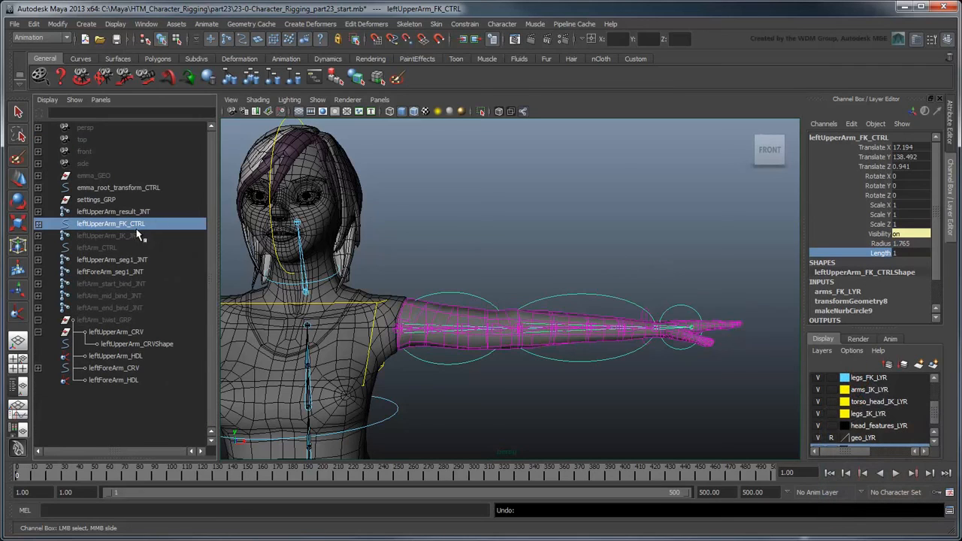
pyautogui.click(37, 211)
pyautogui.click(121, 224)
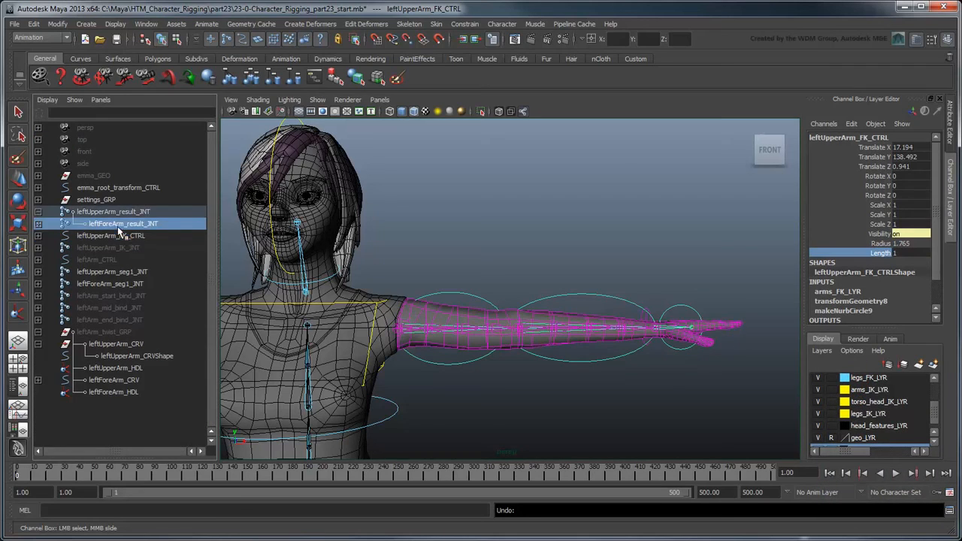
pyautogui.keyDown('shift'); pyautogui.click(42, 285); pyautogui.keyUp('shift')
pyautogui.moveTo(111, 289); pyautogui.dragTo(134, 336)
pyautogui.scroll(-3, 133, 337)
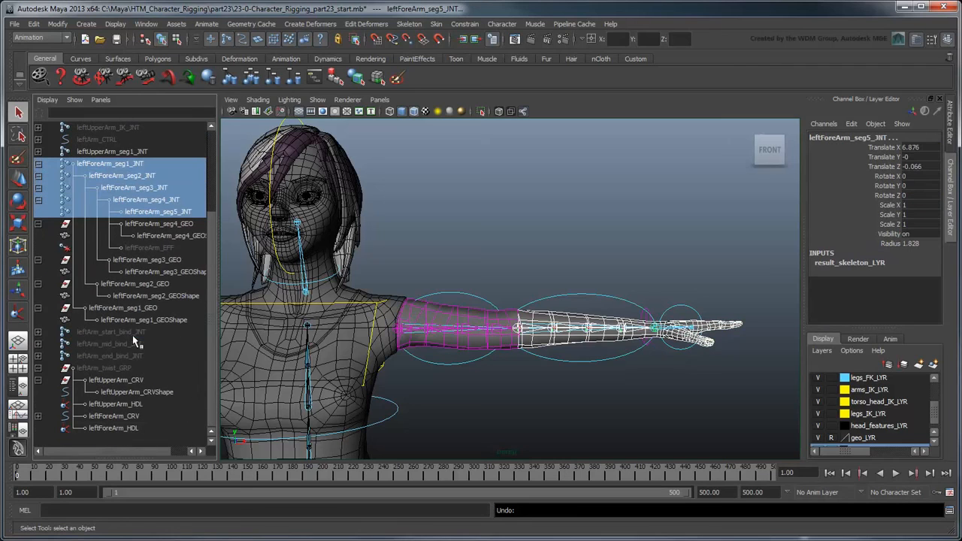
# Step: Add leftForeArm_CRVShape to the joint selection and graph the input and output connections in the Node Editor
pyautogui.click(37, 415)
pyautogui.keyDown('ctrl'); pyautogui.click(135, 428); pyautogui.keyUp('ctrl')
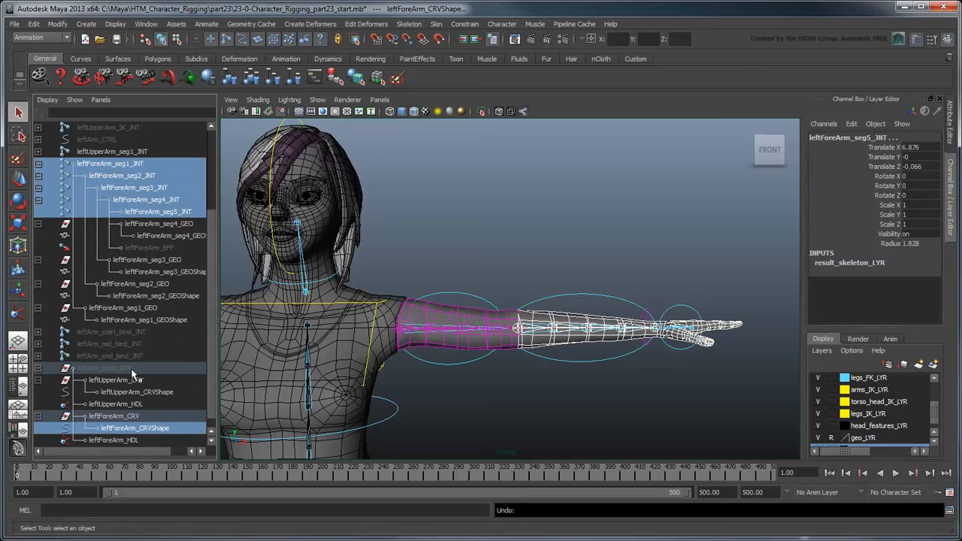
pyautogui.click(146, 23)
pyautogui.click(203, 122)
pyautogui.click(205, 76)
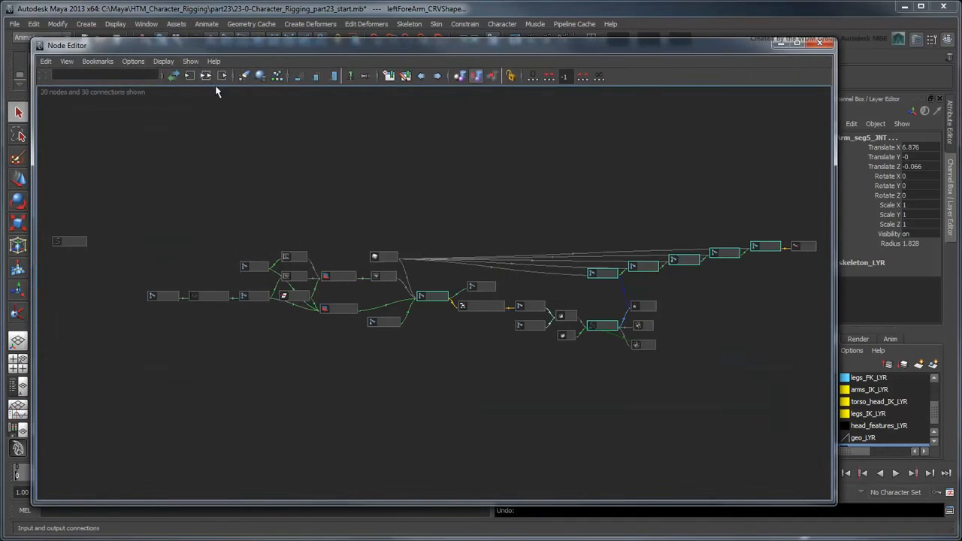
# Step: Connect Output X of leftForeArm_normalize_DIV to the Scale X of leftForeArm_seg1_JNT through leftForeArm_seg4_JNT
pyautogui.scroll(5, 603, 401)
pyautogui.keyDown('alt'); pyautogui.moveTo(607, 393); pyautogui.dragTo(492, 378, button='middle'); pyautogui.keyUp('alt')
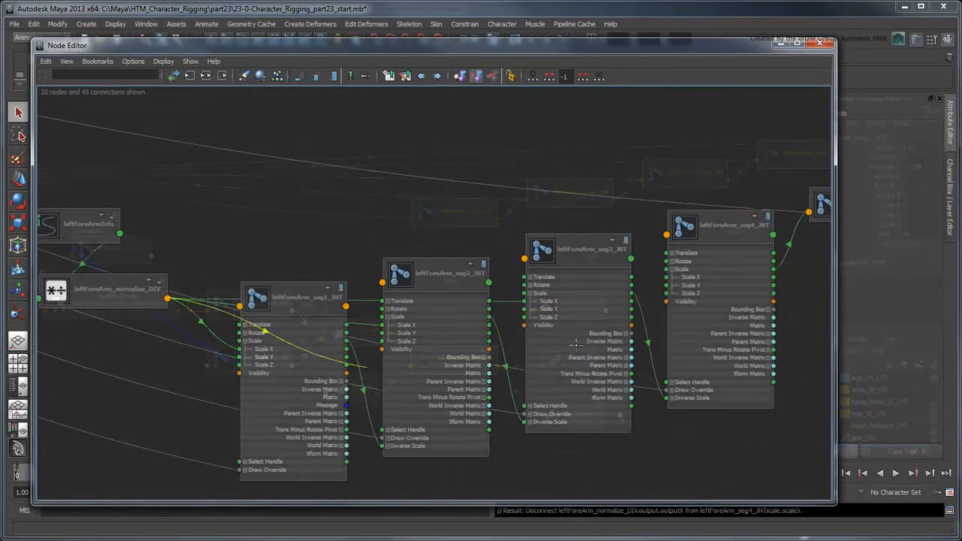
pyautogui.moveTo(167, 298); pyautogui.dragTo(672, 279)
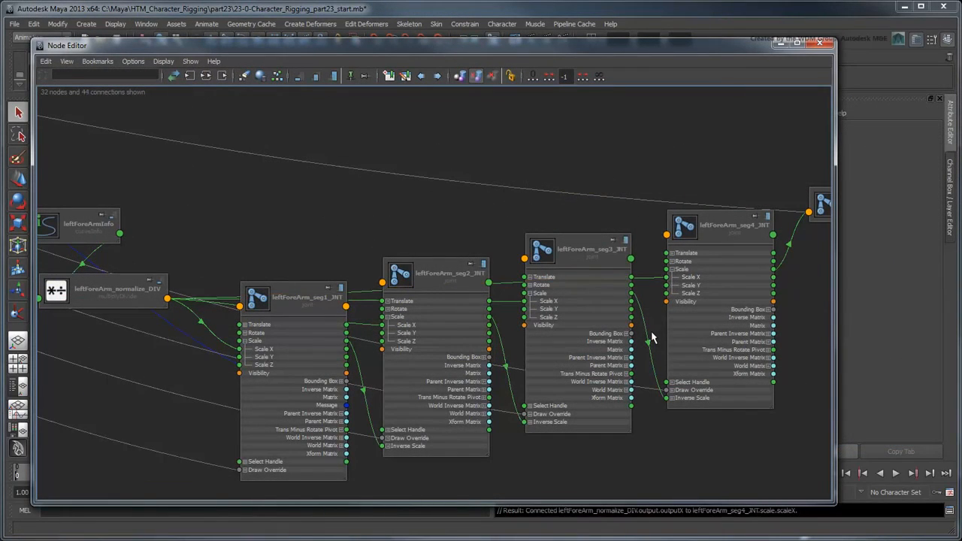
# Step: Select the four forearm segment joint nodes, leftForeArm_seg1_JNT through leftForeArm_seg4_JNT, and collapse their attribute lists
pyautogui.keyDown('alt'); pyautogui.moveTo(725, 425); pyautogui.dragTo(416, 433, button='middle'); pyautogui.keyUp('alt')
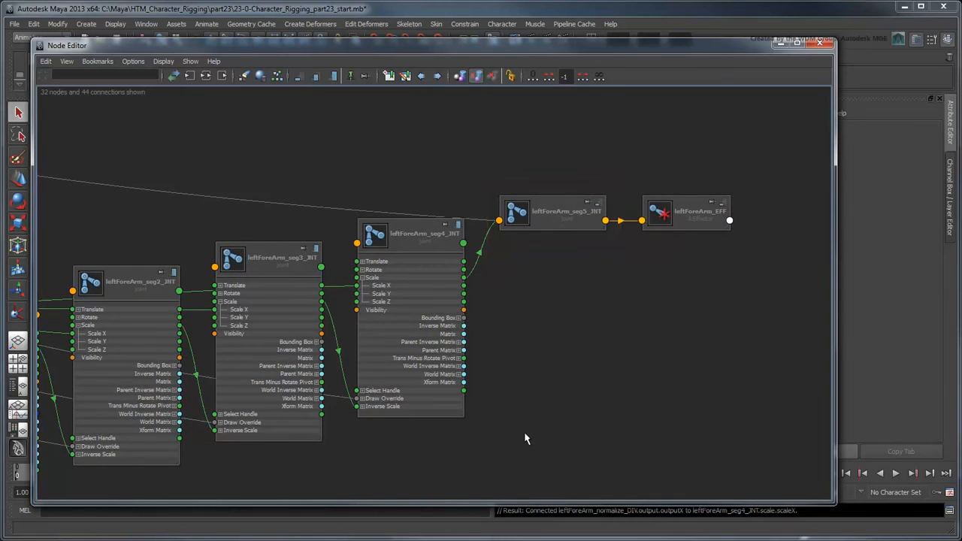
pyautogui.moveTo(357, 468)
pyautogui.keyDown('alt'); pyautogui.mouseDown(button='middle')
pyautogui.moveTo(483, 453)
pyautogui.moveTo(582, 457)
pyautogui.mouseUp(button='middle'); pyautogui.keyUp('alt')
pyautogui.moveTo(156, 155); pyautogui.dragTo(679, 287)
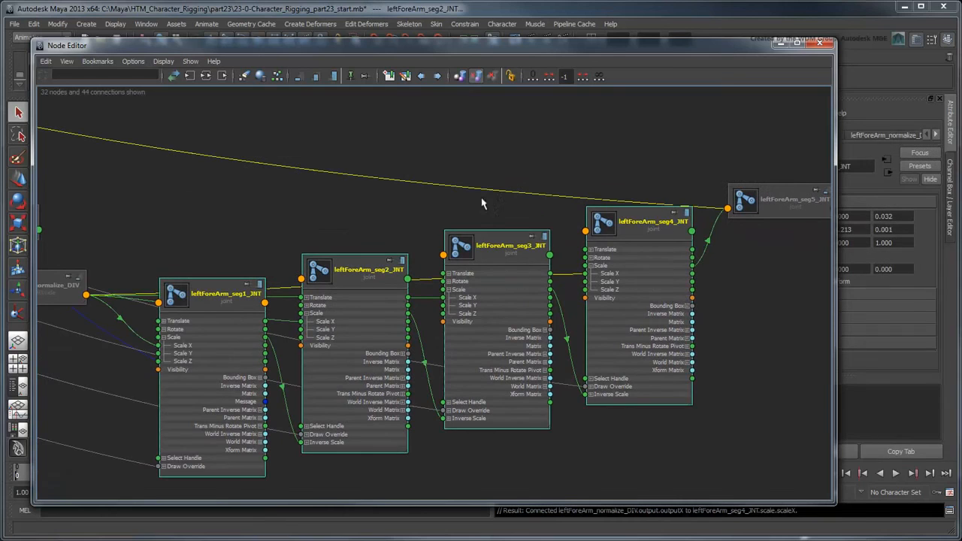
pyautogui.press('1')
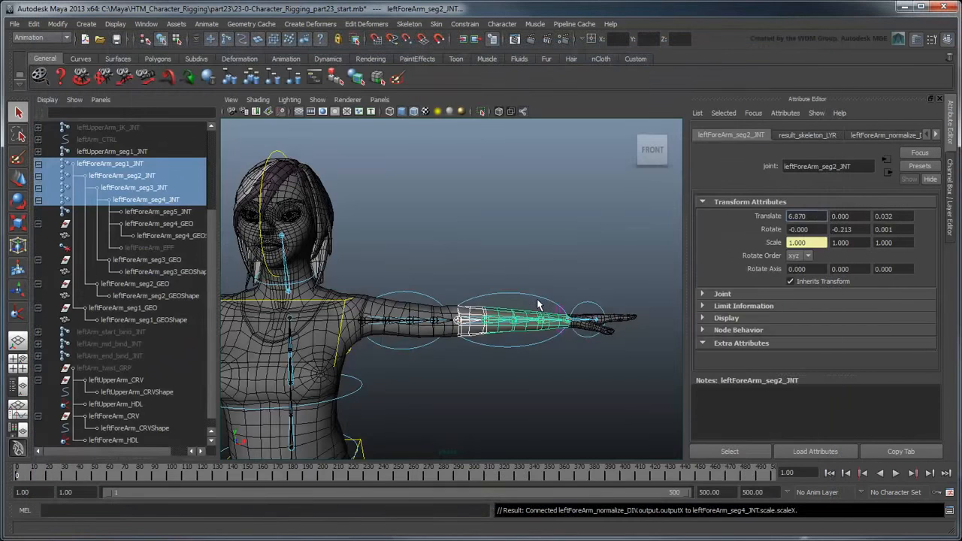
# Step: Test the forearm stretch by changing leftForeArm_FK_CTRL's Length to about 0.3, then undo the change and deselect the control
pyautogui.click(564, 306)
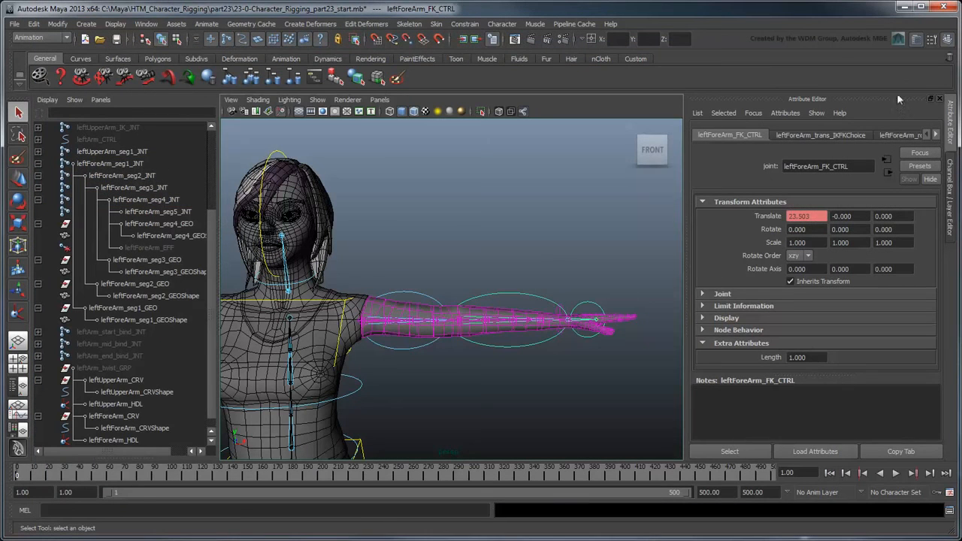
pyautogui.click(948, 41)
pyautogui.click(820, 254)
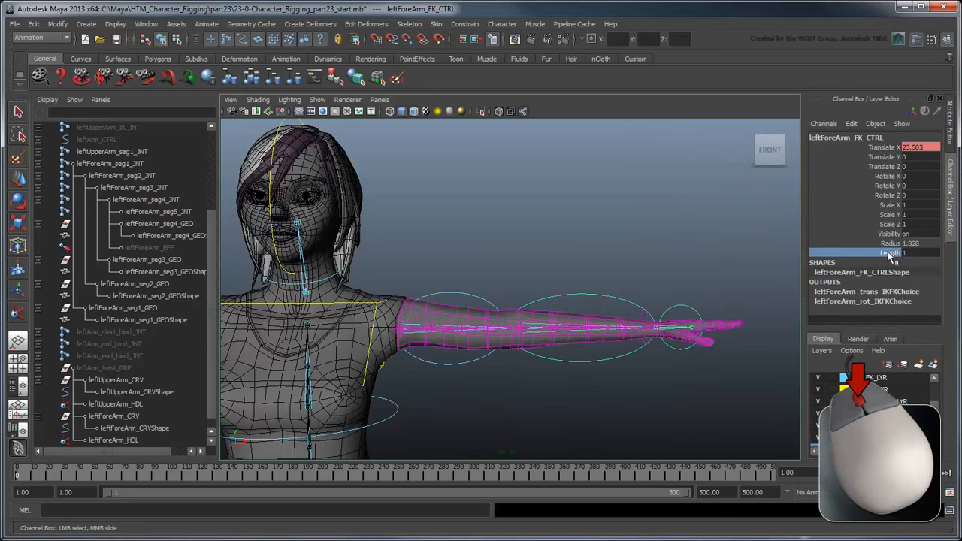
pyautogui.moveTo(676, 264); pyautogui.dragTo(698, 266, button='middle')
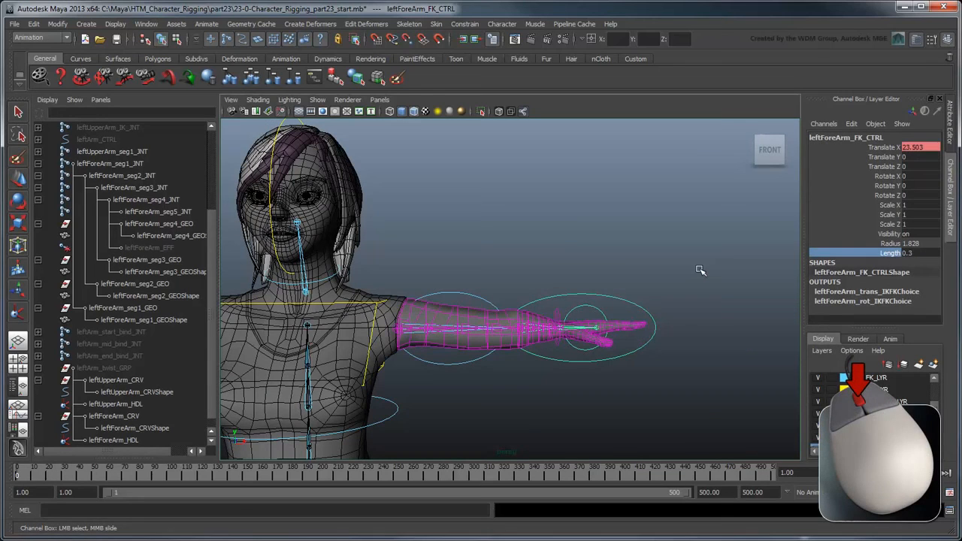
pyautogui.hotkey('ctrl', 'z')
pyautogui.click(659, 258)
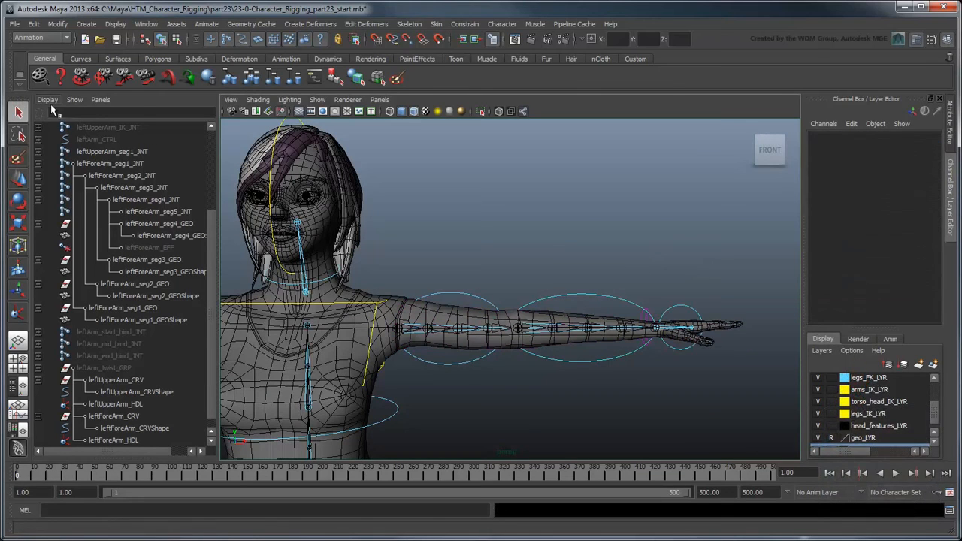
# Step: Hide shape nodes in the Outliner and collapse the leftArm_twist_GRP and leftUpperArm_result_JNT hierarchies
pyautogui.click(47, 99)
pyautogui.click(60, 130)
pyautogui.click(38, 224)
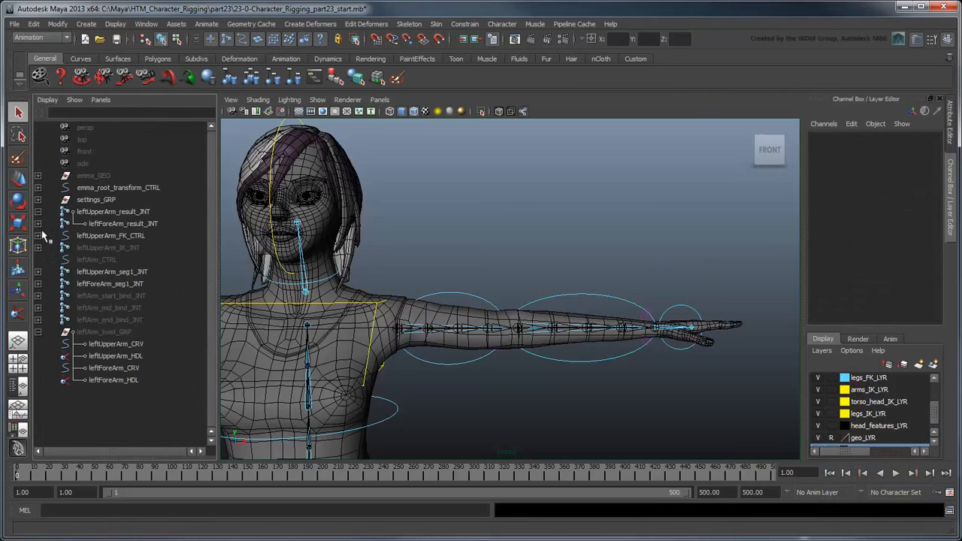
pyautogui.click(38, 332)
pyautogui.click(38, 211)
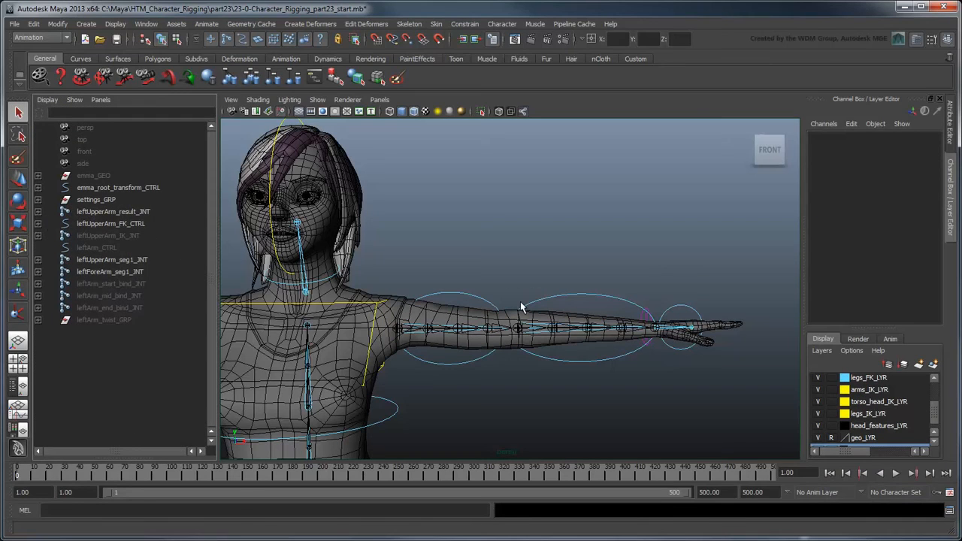
# Step: Set leftArm_settings_CTRL's FK / IK Blend to 1 to switch the left arm to IK
pyautogui.click(651, 327)
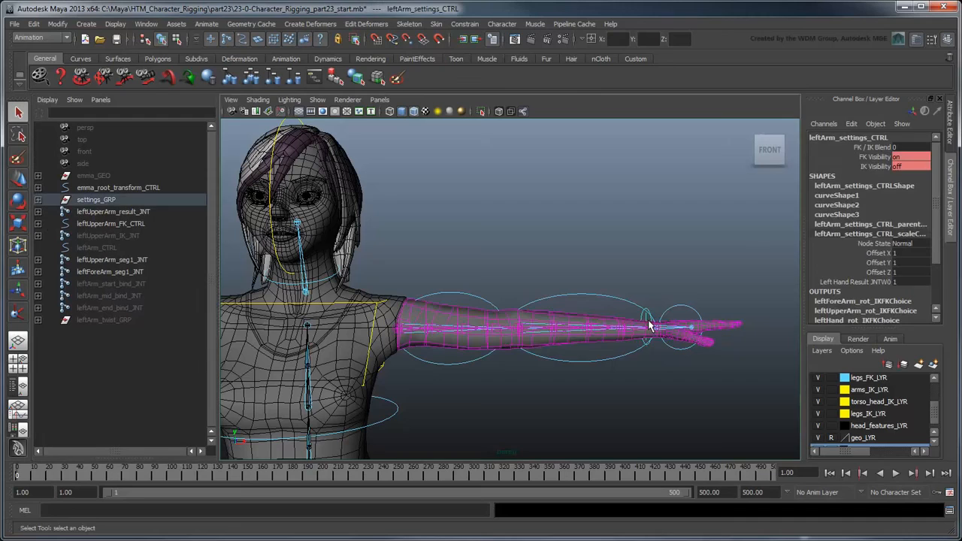
pyautogui.click(868, 148)
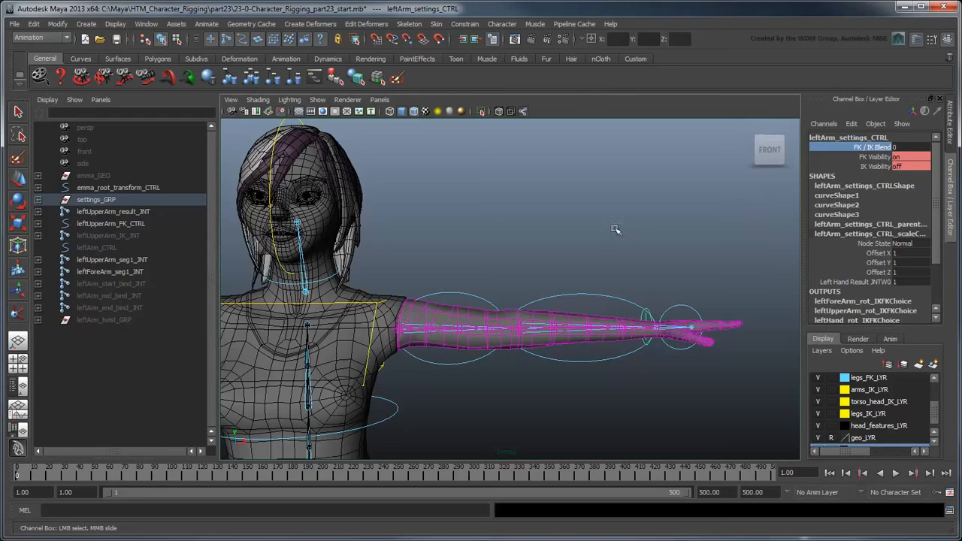
pyautogui.moveTo(614, 229); pyautogui.dragTo(699, 233, button='middle')
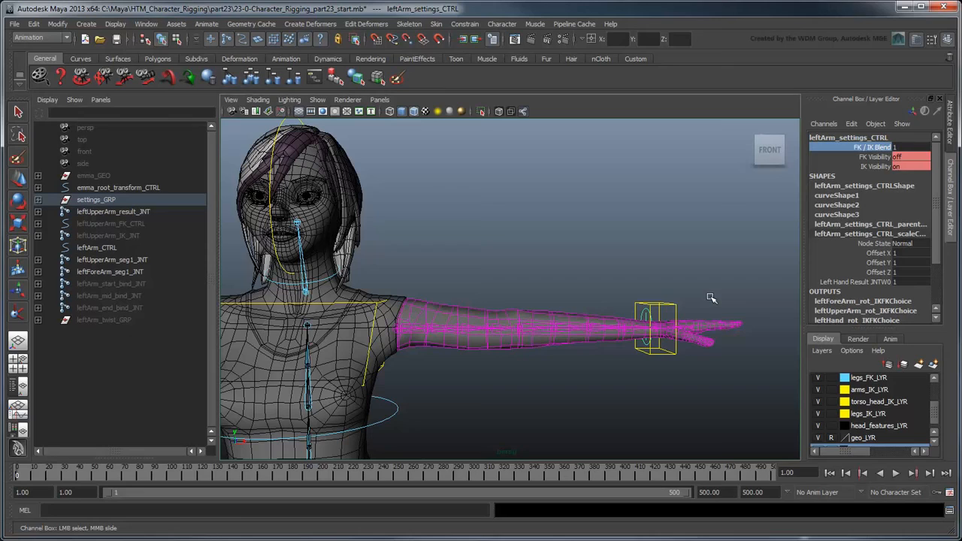
# Step: Expand leftUpperArm_IK_JNT in the Outliner and set leftForeArm_IK_JNT's Rotate Y to 10
pyautogui.keyDown('alt'); pyautogui.moveTo(616, 358); pyautogui.dragTo(633, 429); pyautogui.keyUp('alt')
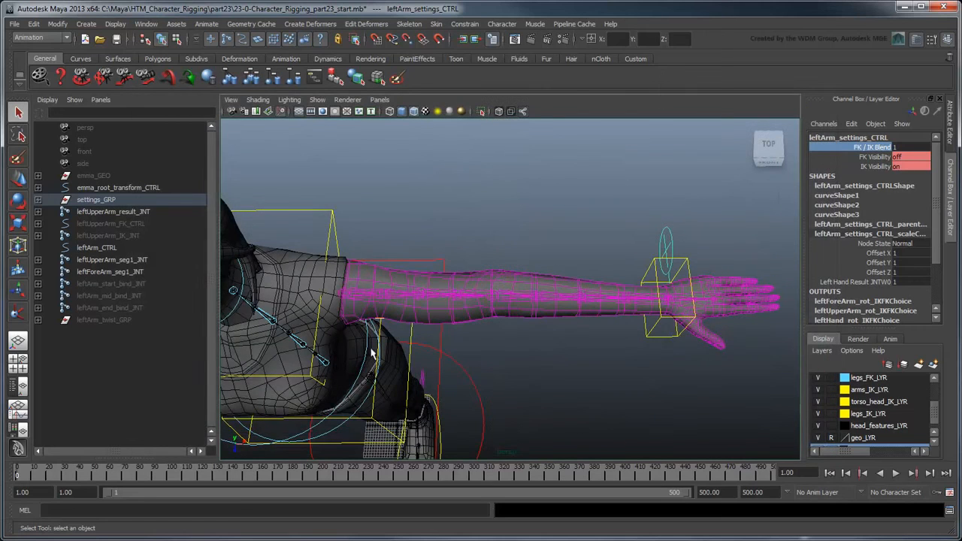
pyautogui.click(38, 236)
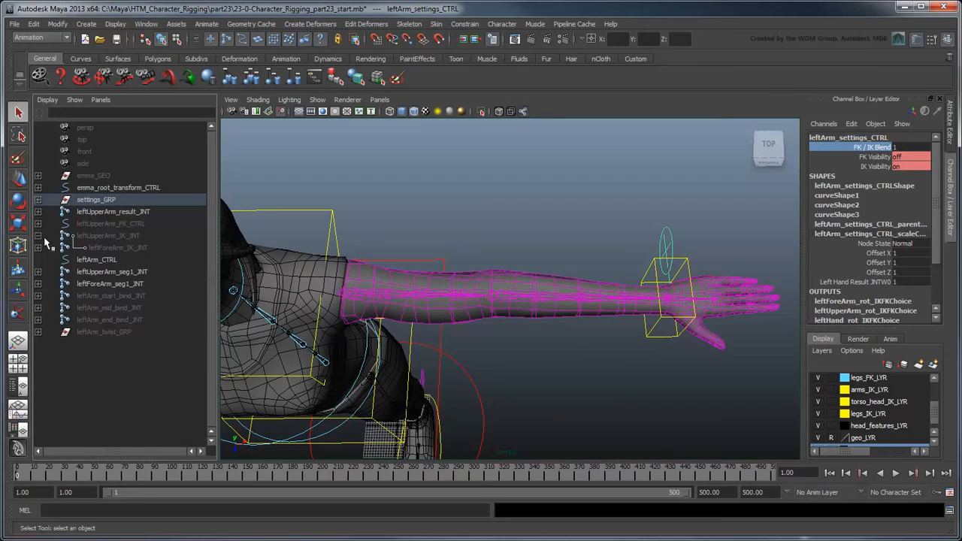
pyautogui.click(111, 248)
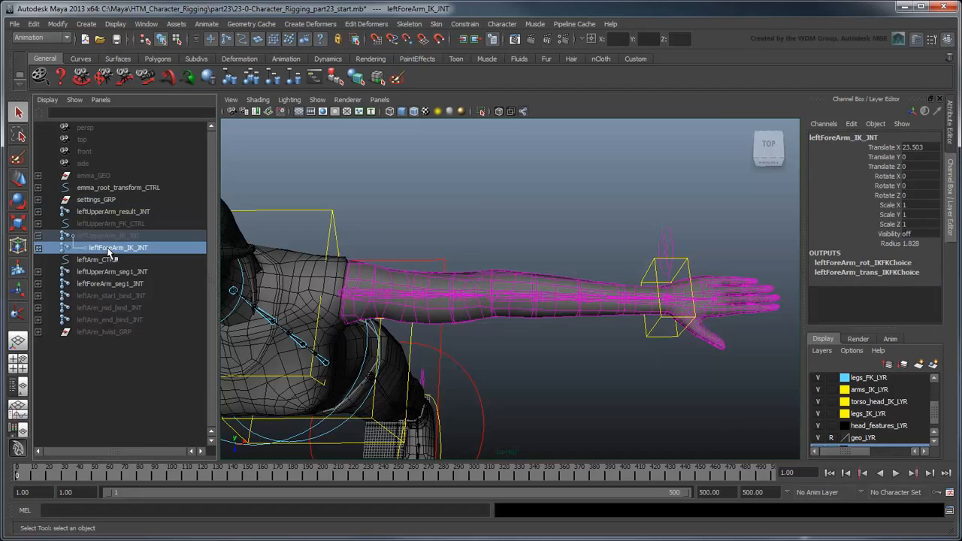
pyautogui.click(913, 186)
pyautogui.write('10')
pyautogui.press('Return')
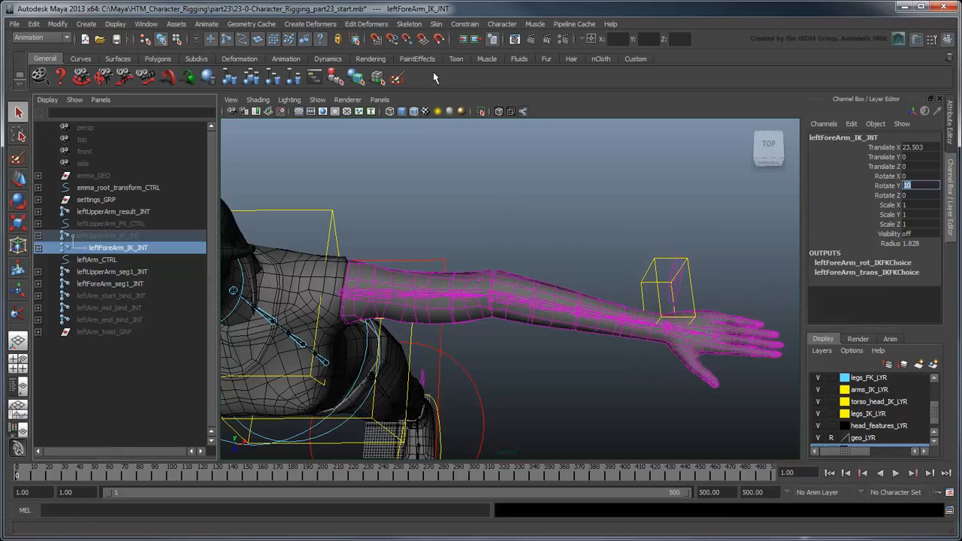
# Step: Set the preferred angle of leftForeArm_IK_JNT from the bent pose and reset its Rotate Y to 0
pyautogui.click(410, 24)
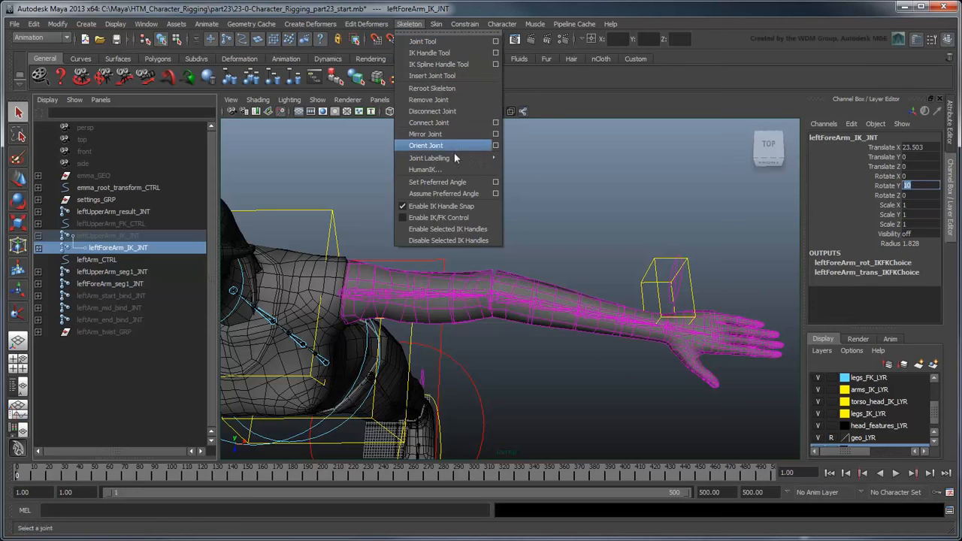
pyautogui.click(471, 184)
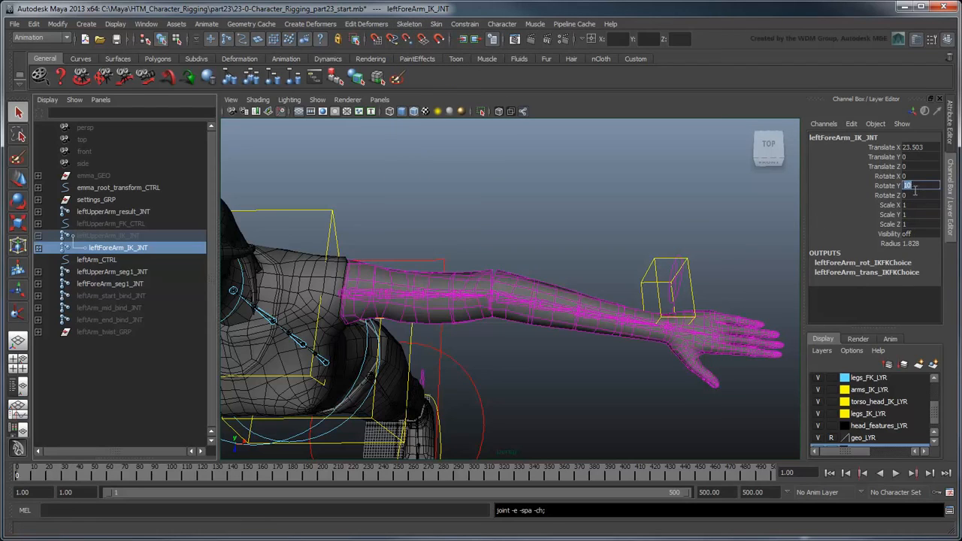
pyautogui.write('0')
pyautogui.press('Return')
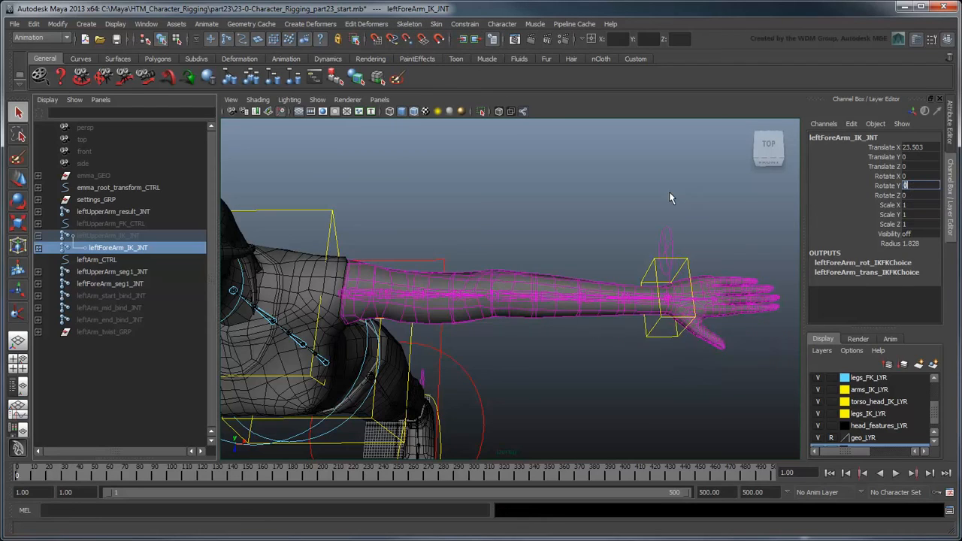
# Step: Create an IK handle from leftUpperArm_IK_JNT to leftHand_IK_JNT using the ikRPsolver
pyautogui.click(939, 99)
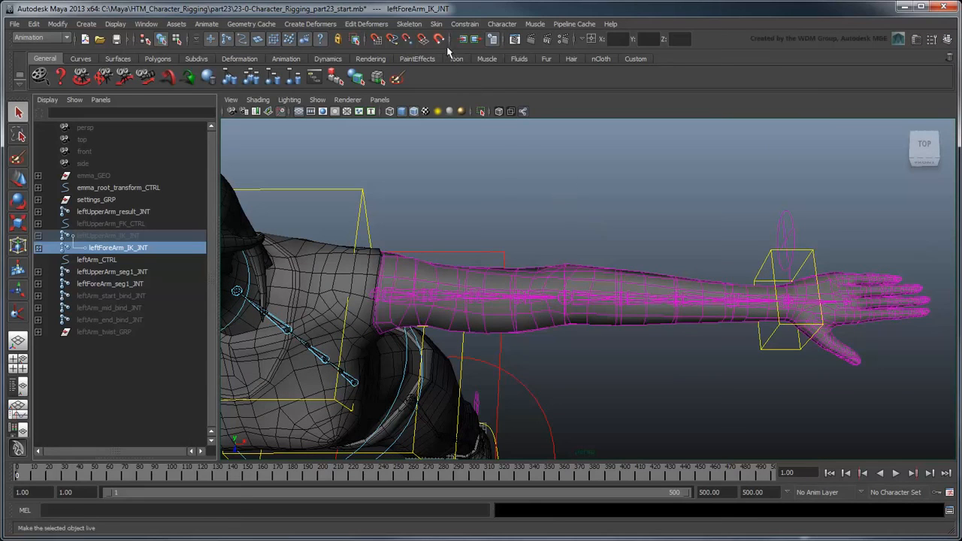
pyautogui.click(412, 24)
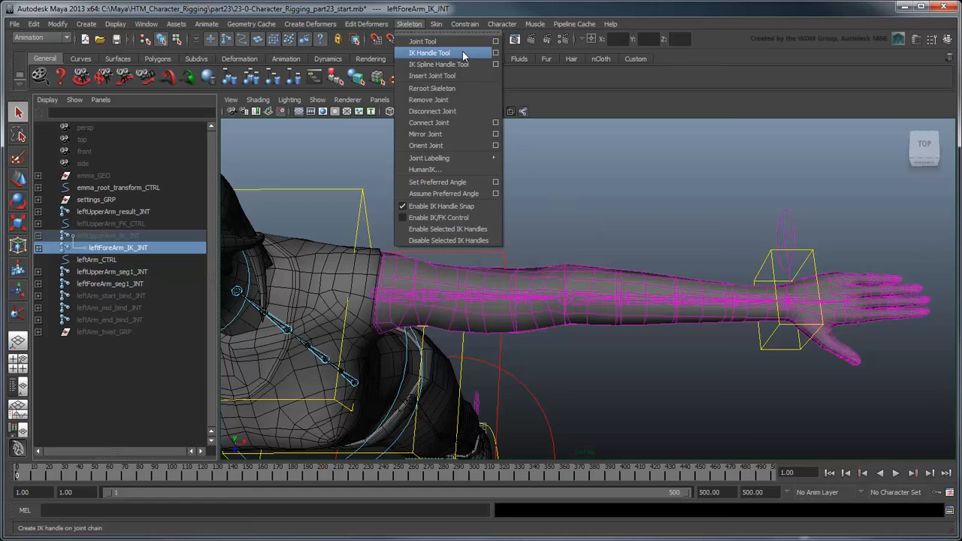
pyautogui.click(496, 52)
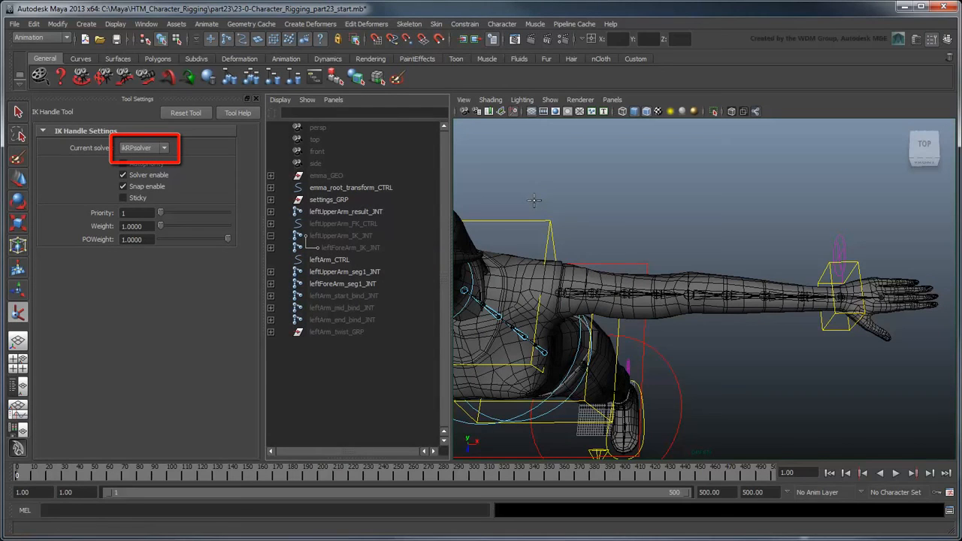
pyautogui.click(273, 249)
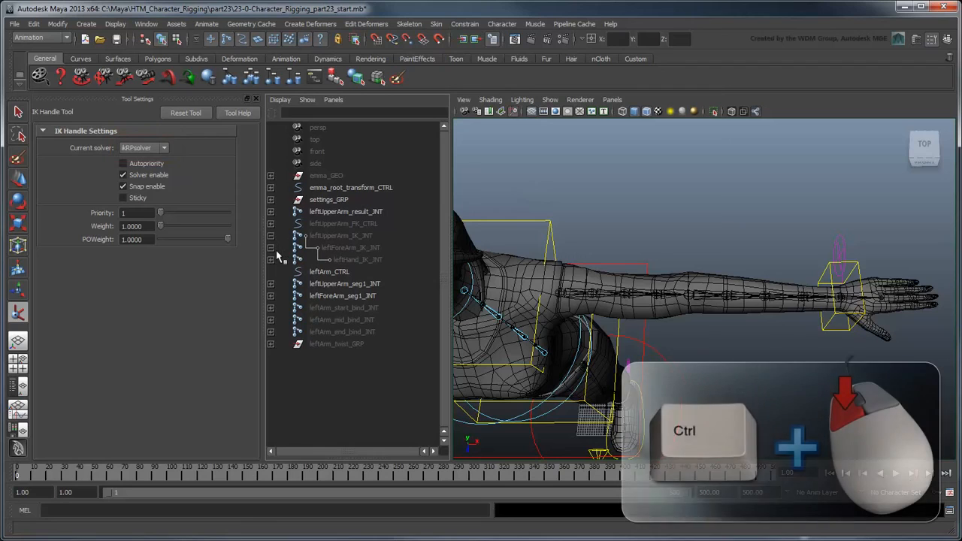
pyautogui.click(336, 236)
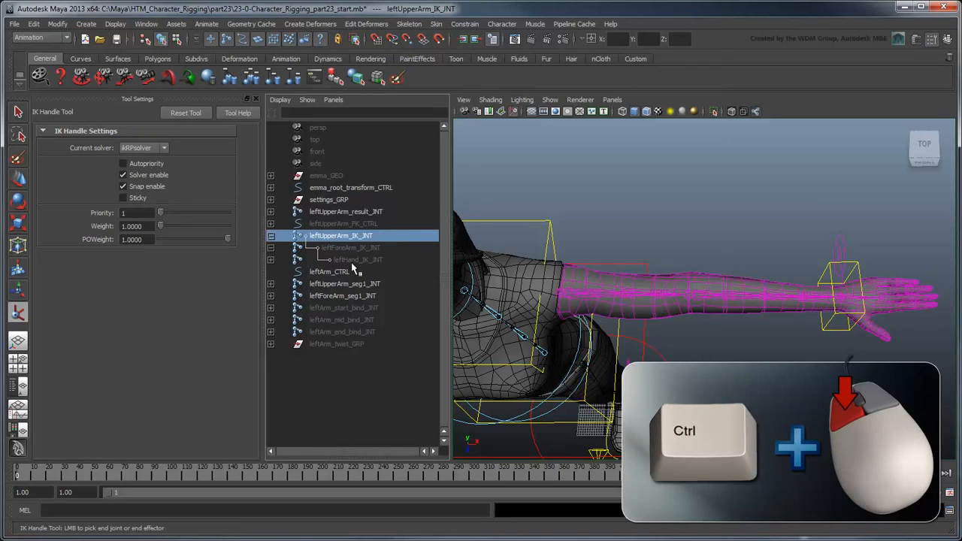
pyautogui.keyDown('ctrl'); pyautogui.click(351, 263); pyautogui.keyUp('ctrl')
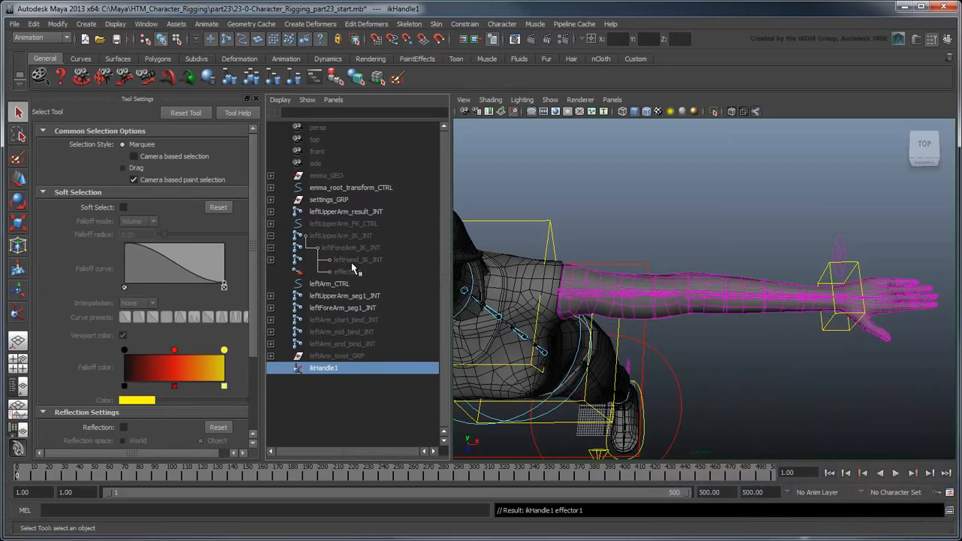
# Step: Rename the new effector as leftArm_EFF and the IK handle as leftArm_HDL
pyautogui.doubleClick(351, 271)
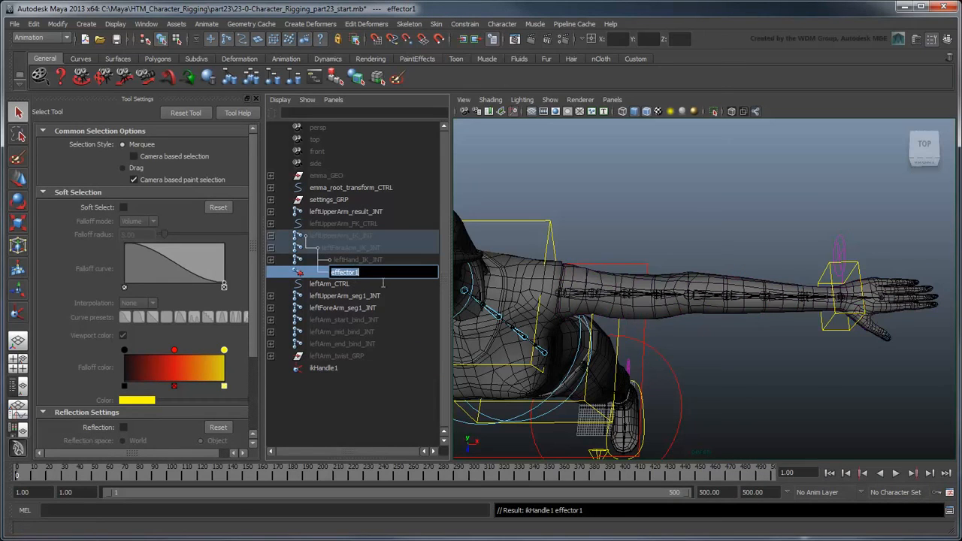
pyautogui.write('leftArm_EFF')
pyautogui.press('Return')
pyautogui.doubleClick(379, 369)
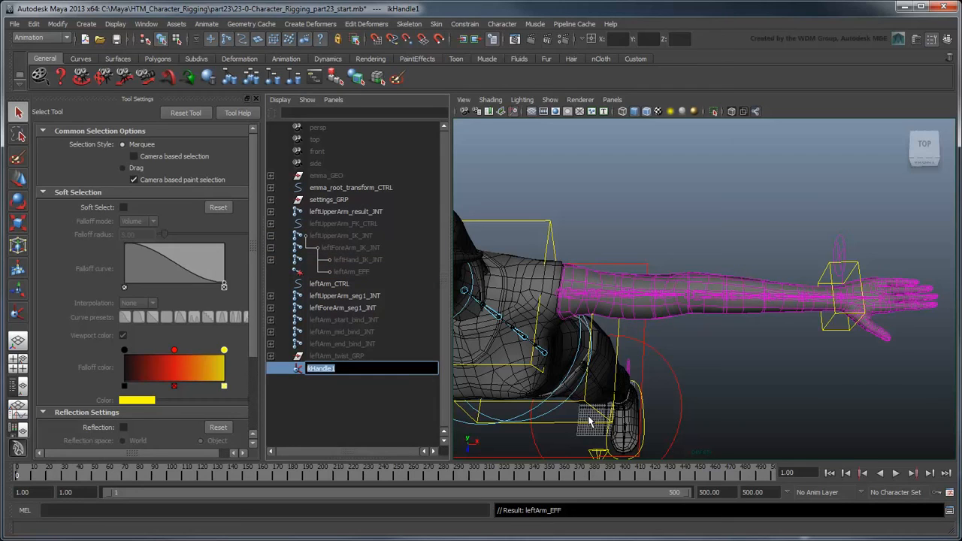
pyautogui.write('leftArm_HDL')
pyautogui.press('Return')
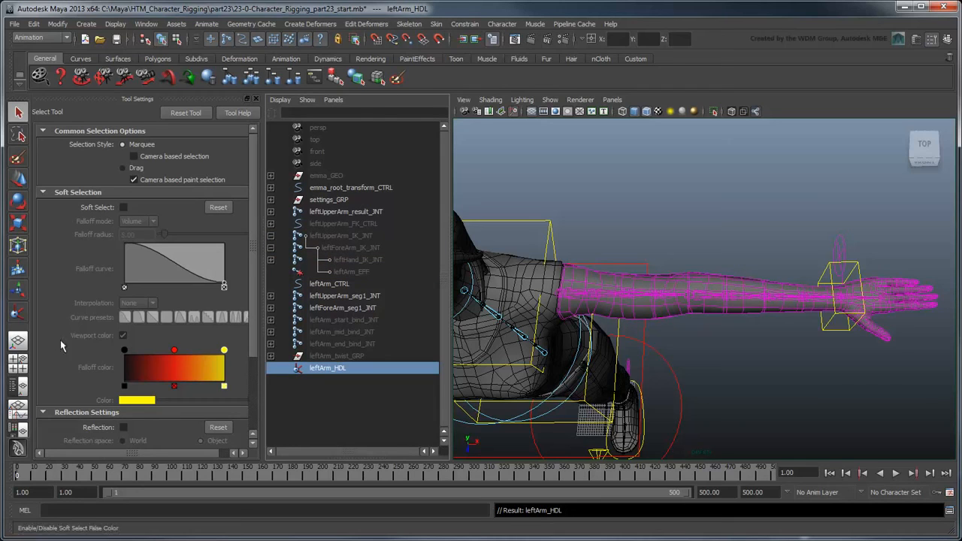
# Step: Change the IK Handle Tool's current solver to ikSCsolver and close its settings
pyautogui.click(18, 312)
pyautogui.click(143, 148)
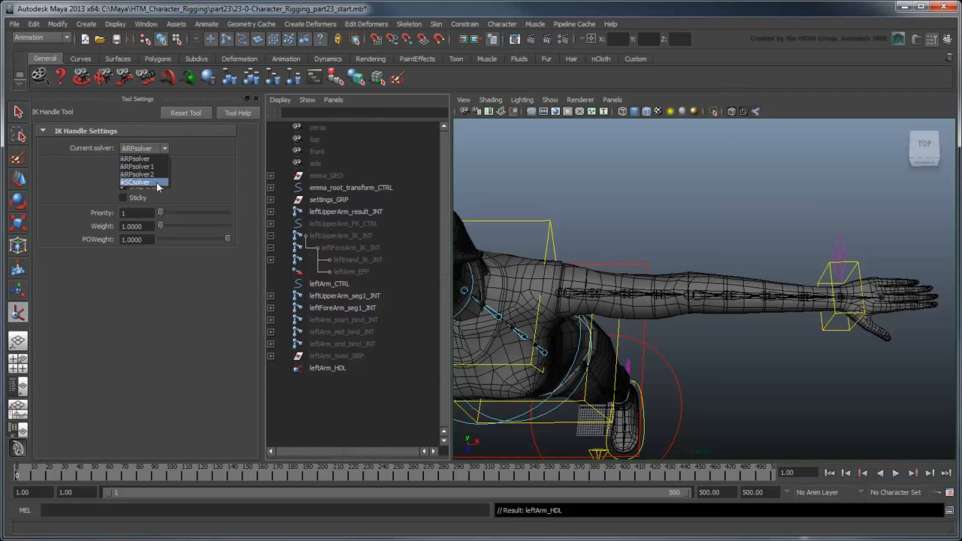
pyautogui.click(156, 184)
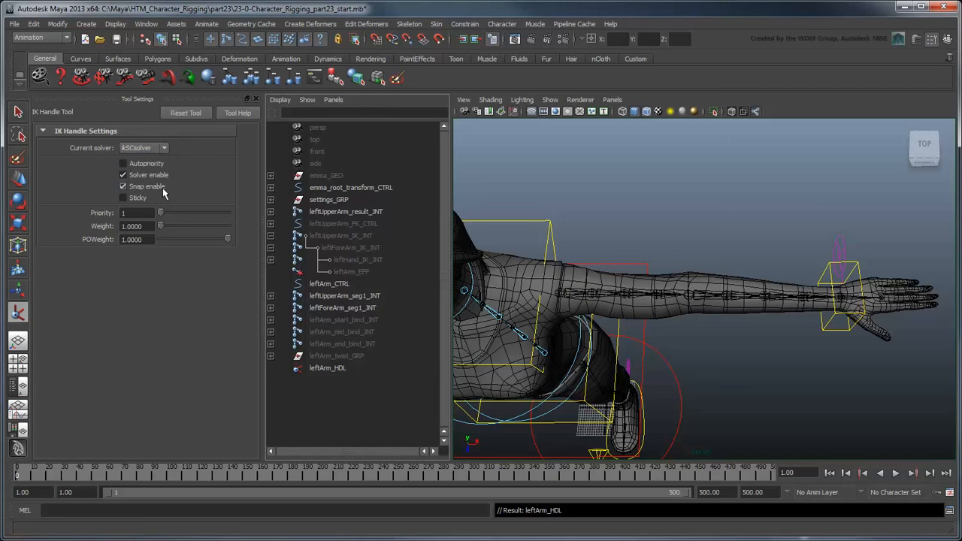
pyautogui.click(256, 98)
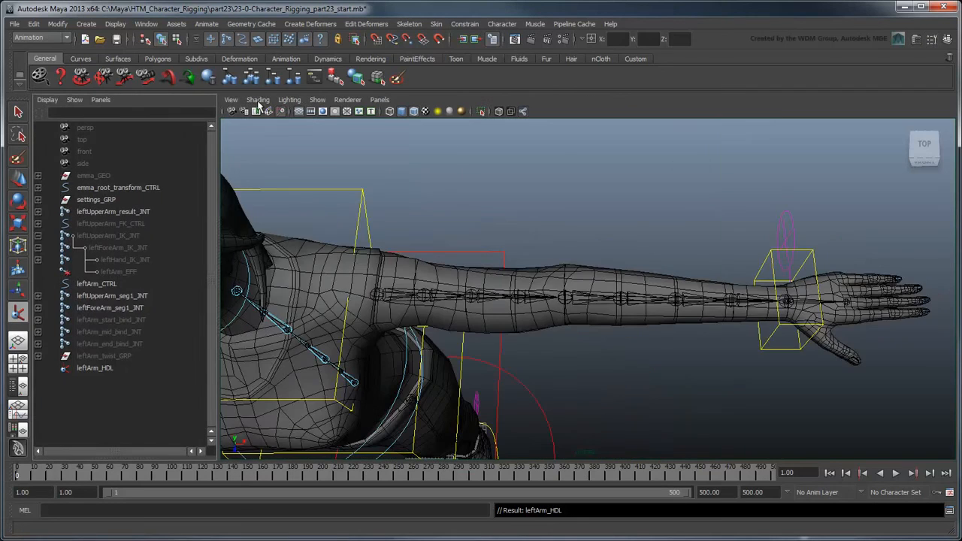
# Step: Create a single-chain IK handle from leftHand_IK_JNT to leftHand_end_IK_JNT
pyautogui.click(37, 260)
pyautogui.click(133, 261)
pyautogui.keyDown('ctrl'); pyautogui.click(178, 273); pyautogui.keyUp('ctrl')
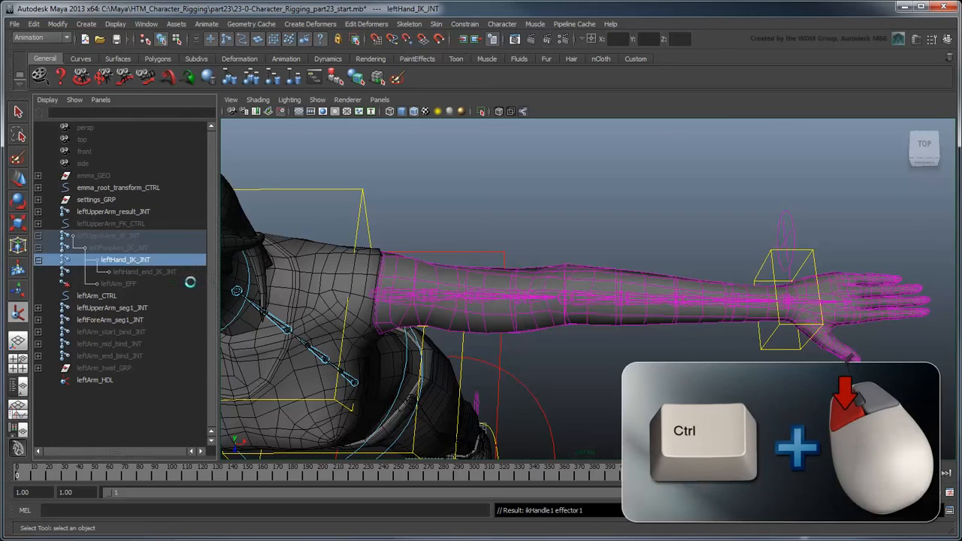
# Step: Rename the new effector as leftHand_EFF and the new IK handle as leftHand_HDL
pyautogui.doubleClick(136, 284)
pyautogui.write('leftHand_EFF')
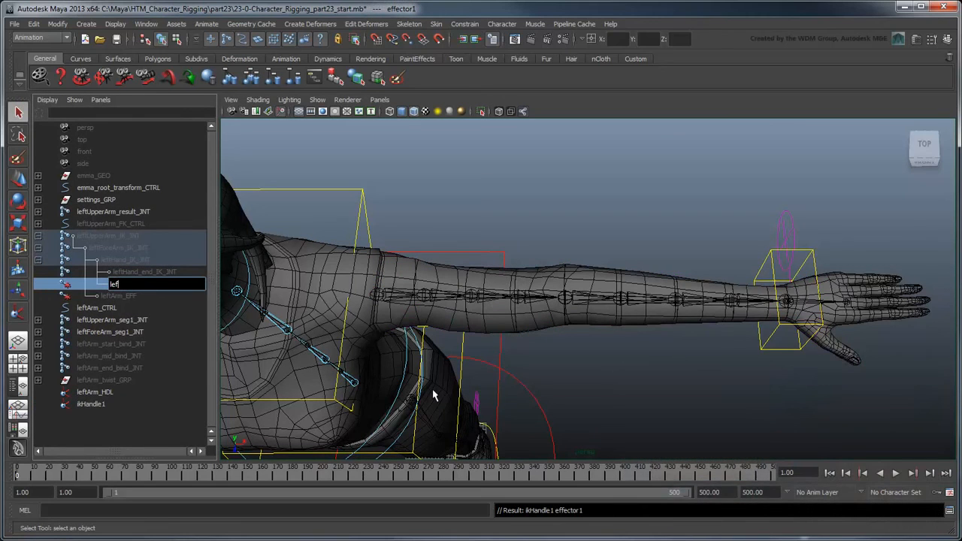
pyautogui.press('Return')
pyautogui.doubleClick(90, 405)
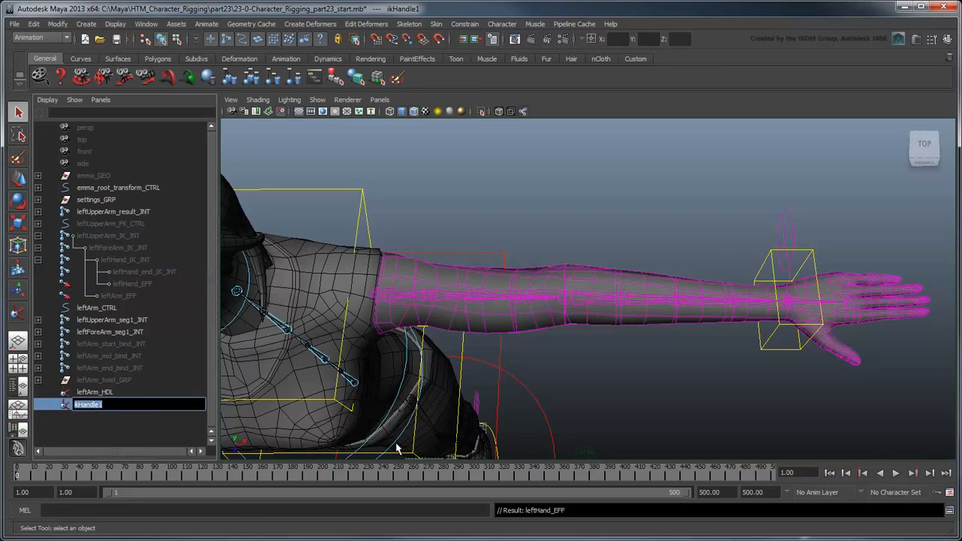
pyautogui.write('leftHand_HDL')
pyautogui.press('Return')
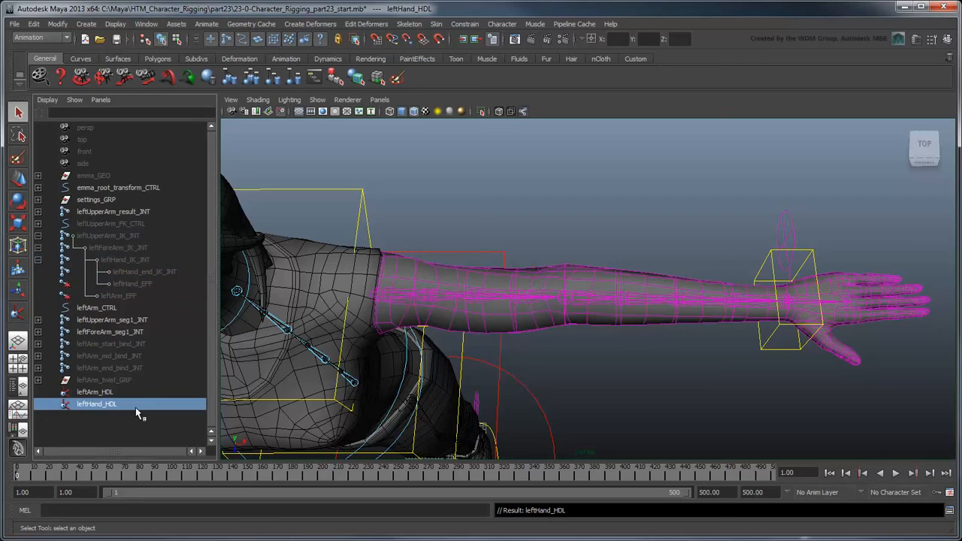
# Step: Parent both leftArm_HDL and leftHand_HDL under leftArm_CTRL
pyautogui.keyDown('shift'); pyautogui.click(134, 395); pyautogui.keyUp('shift')
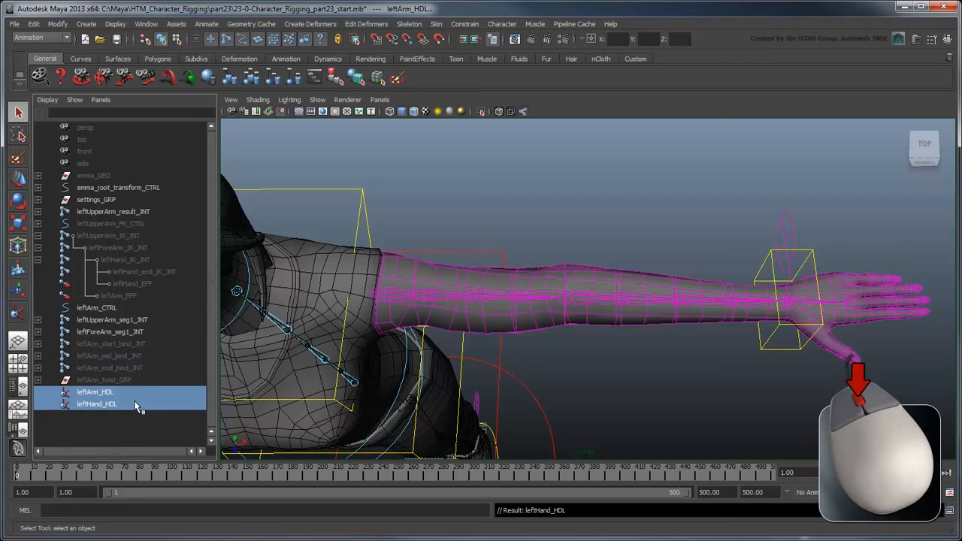
pyautogui.moveTo(136, 404); pyautogui.dragTo(131, 308, button='middle')
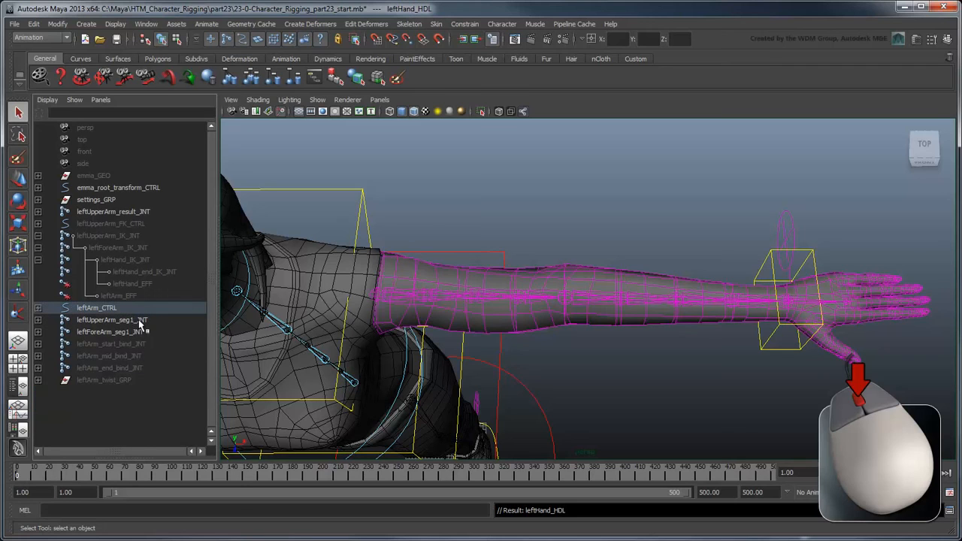
# Step: Test the IK arm from the front by moving leftArm_CTRL down and inward to bend the elbow, and undo the move
pyautogui.scroll(-4, 654, 367)
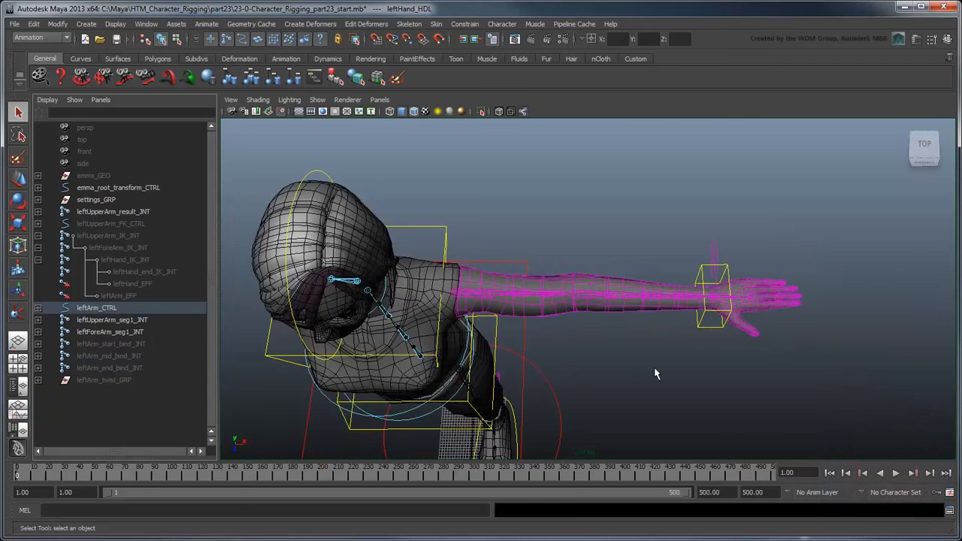
pyautogui.keyDown('alt'); pyautogui.moveTo(654, 367); pyautogui.dragTo(641, 319); pyautogui.keyUp('alt')
pyautogui.keyDown('alt'); pyautogui.moveTo(641, 320); pyautogui.dragTo(634, 348, button='middle'); pyautogui.keyUp('alt')
pyautogui.keyDown('alt'); pyautogui.moveTo(633, 347); pyautogui.dragTo(590, 392); pyautogui.keyUp('alt')
pyautogui.click(682, 325)
pyautogui.press('w')
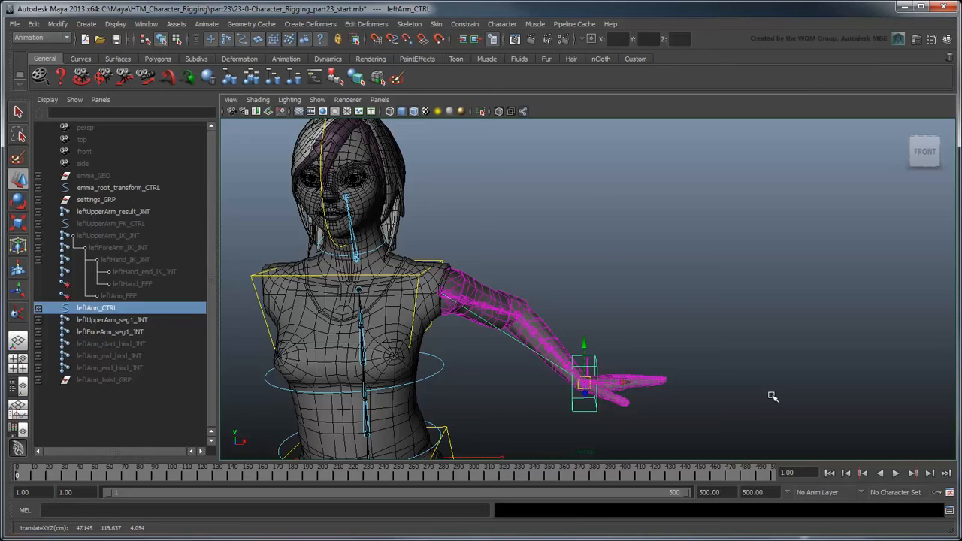
pyautogui.hotkey('ctrl', 'z')
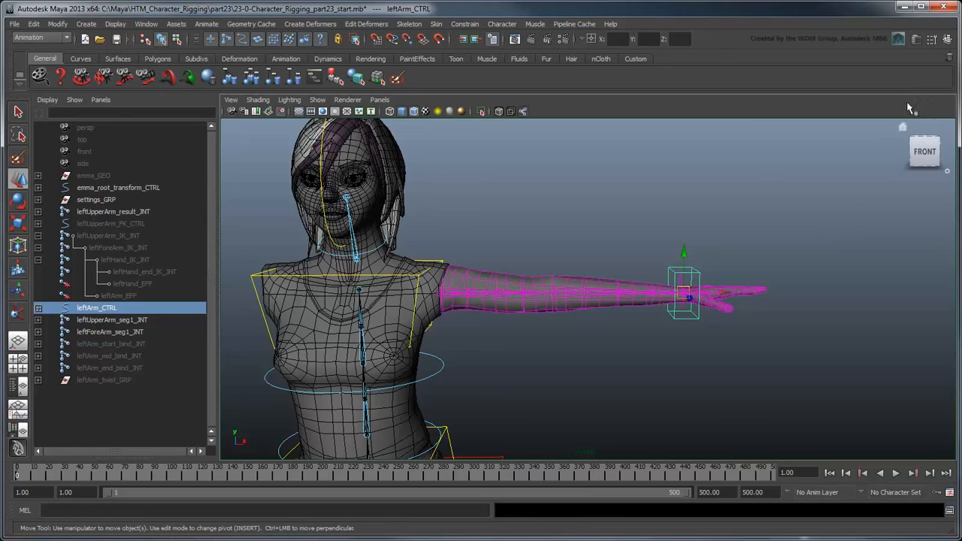
# Step: Save the transform attributes of leftArm_CTRL as a preset named leftArm_IK_CTRL_bind
pyautogui.hotkey('ctrl', 'shift', 'c')
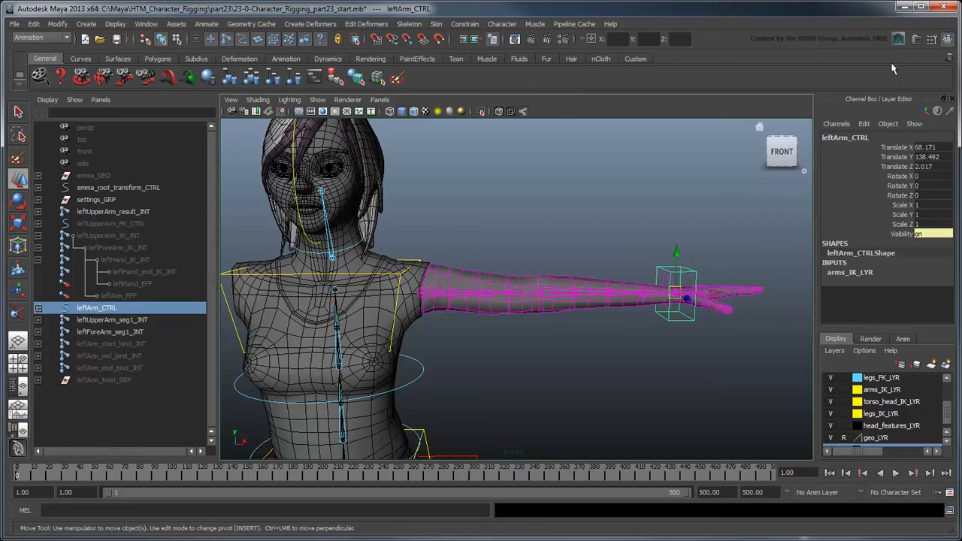
pyautogui.click(916, 39)
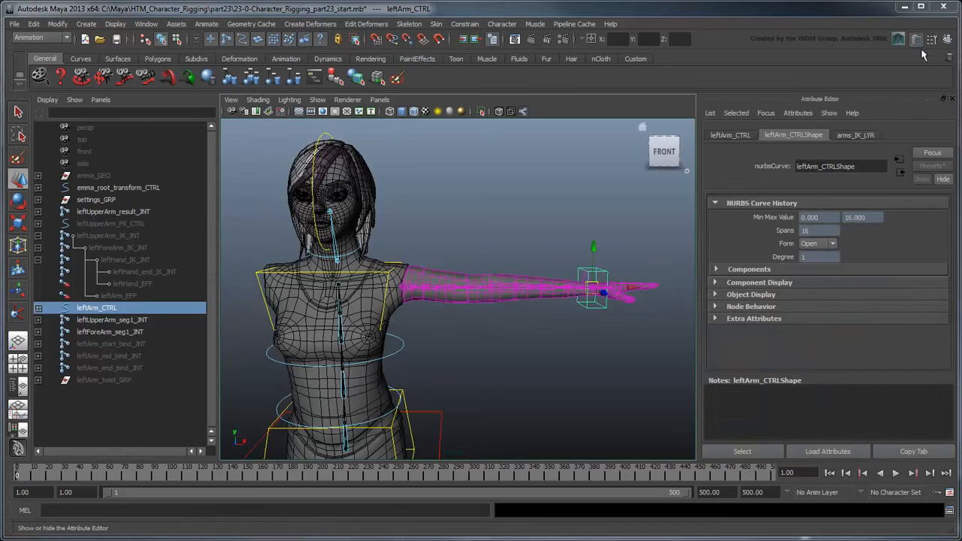
pyautogui.click(741, 136)
pyautogui.click(930, 166)
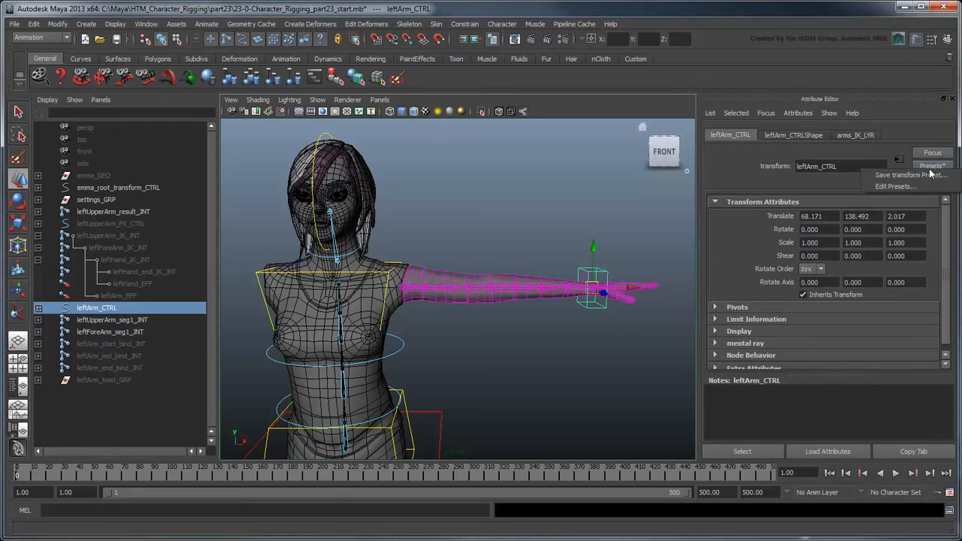
pyautogui.click(916, 175)
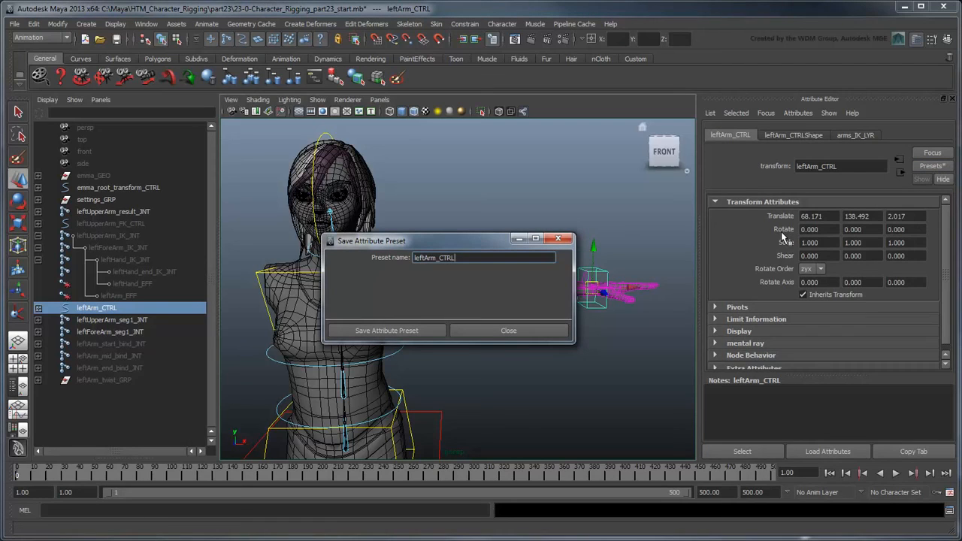
pyautogui.press('BackSpace')
pyautogui.press('BackSpace')
pyautogui.press('BackSpace')
pyautogui.press('BackSpace')
pyautogui.write('_IK_CTRL_bind')
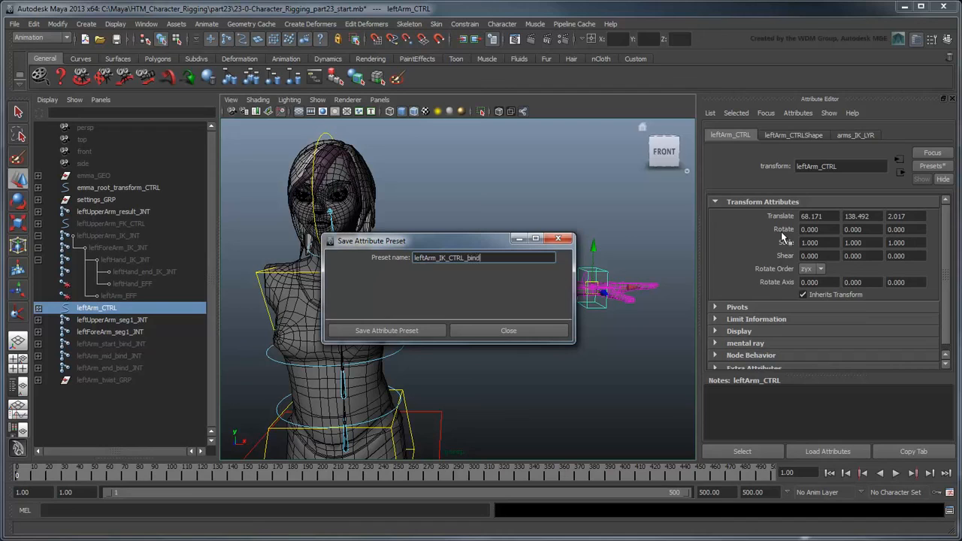
pyautogui.click(389, 336)
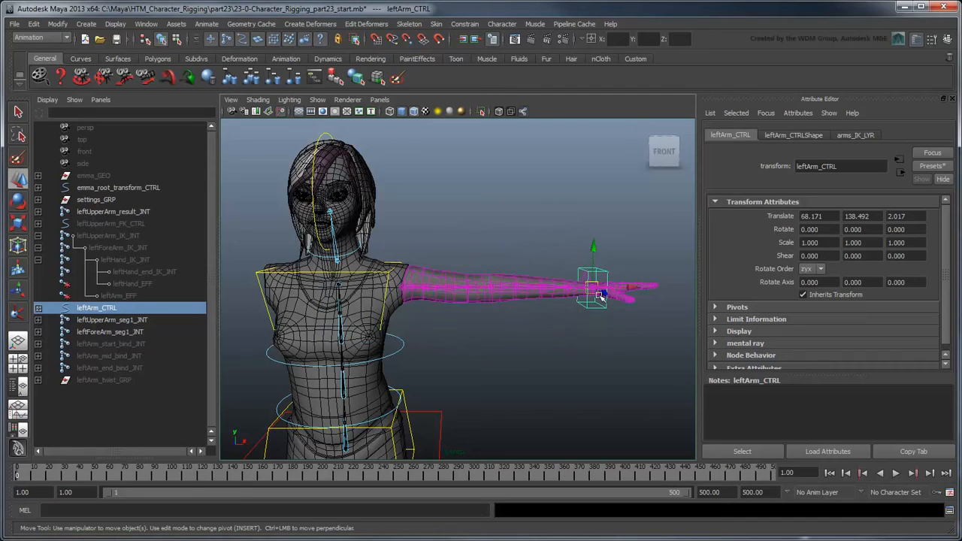
# Step: Move leftArm_CTRL down and inward, and restore its transform by applying the leftArm_IK_CTRL_bind preset with Replace
pyautogui.moveTo(602, 297); pyautogui.dragTo(508, 367)
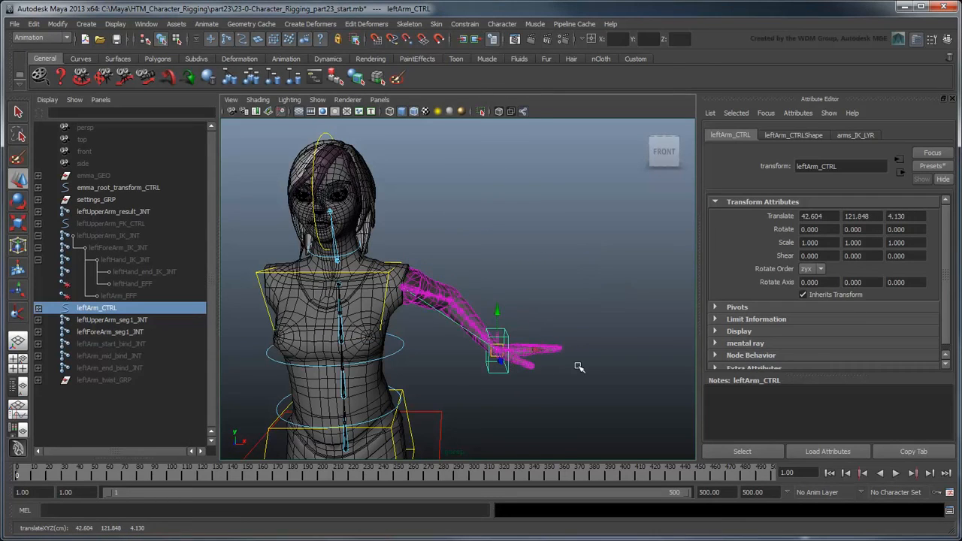
pyautogui.click(933, 167)
pyautogui.moveTo(902, 198)
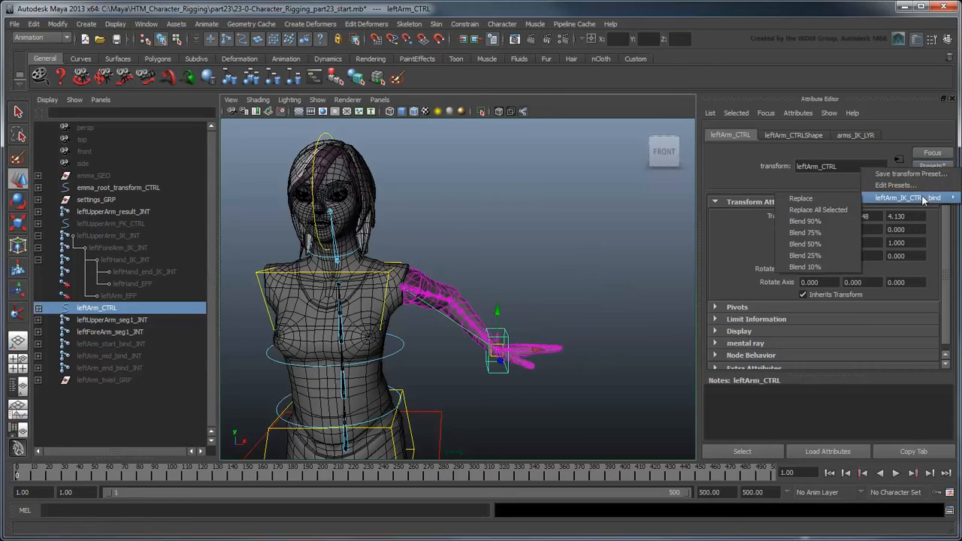
pyautogui.click(802, 198)
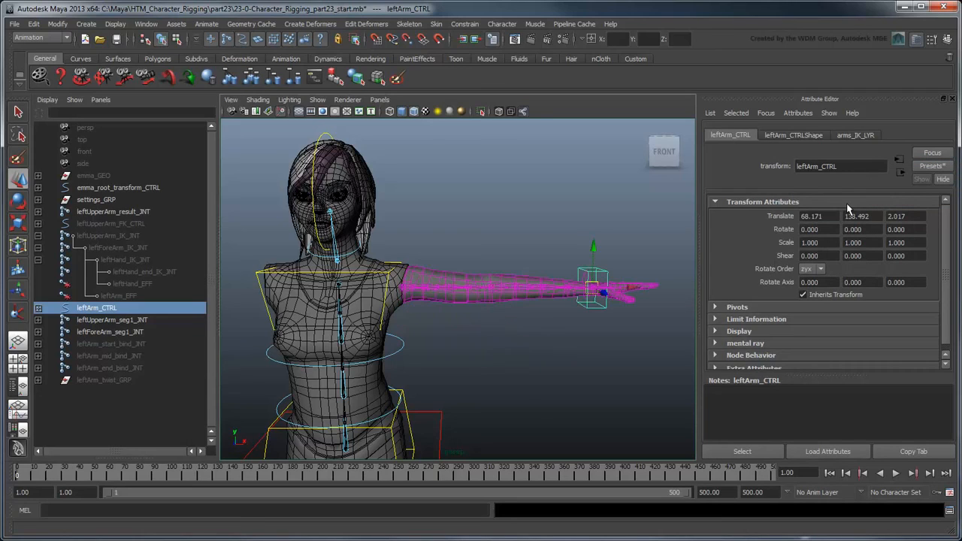
pyautogui.hotkey('ctrl', 'a')
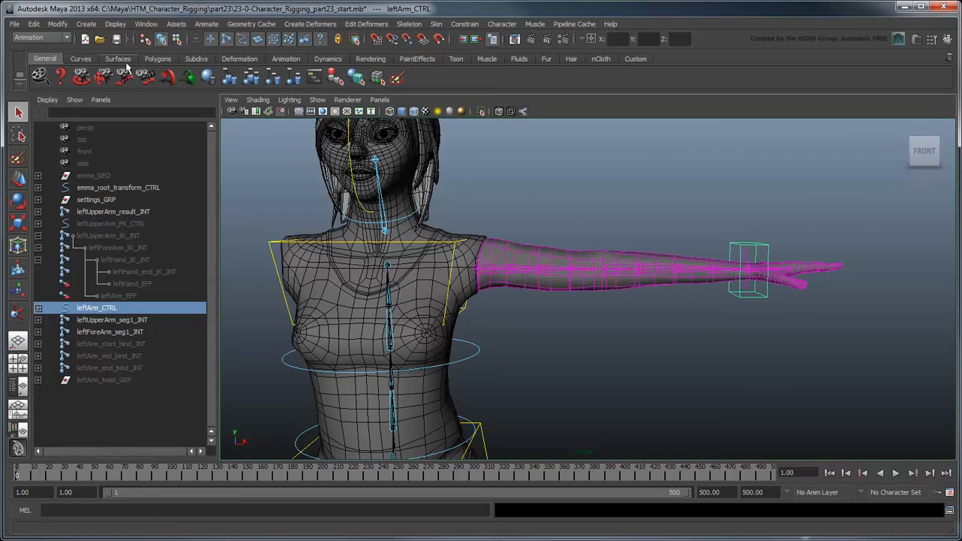
# Step: Create a distance measurement in wireframe display, with its endpoints snapped to the left shoulder joint and the left wrist joint
pyautogui.click(90, 26)
pyautogui.moveTo(142, 169)
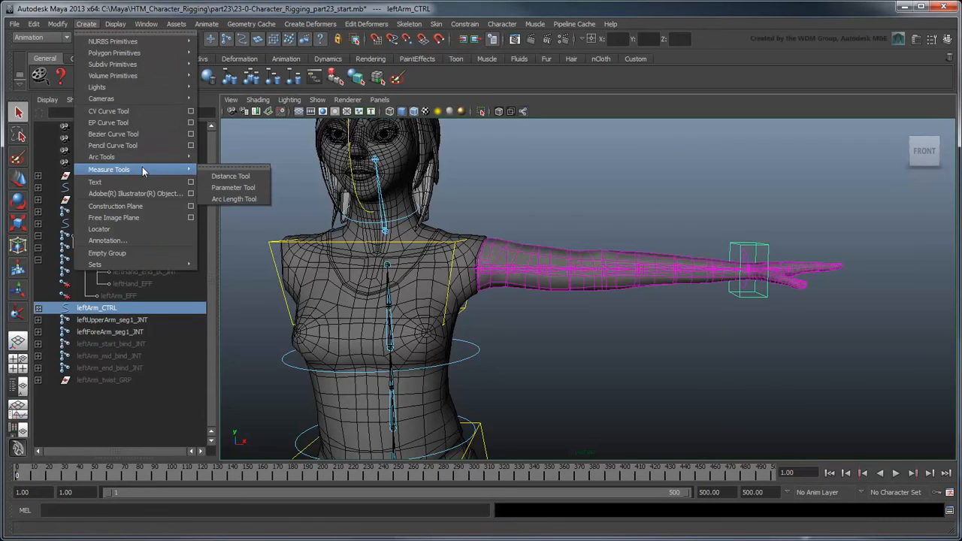
pyautogui.click(225, 176)
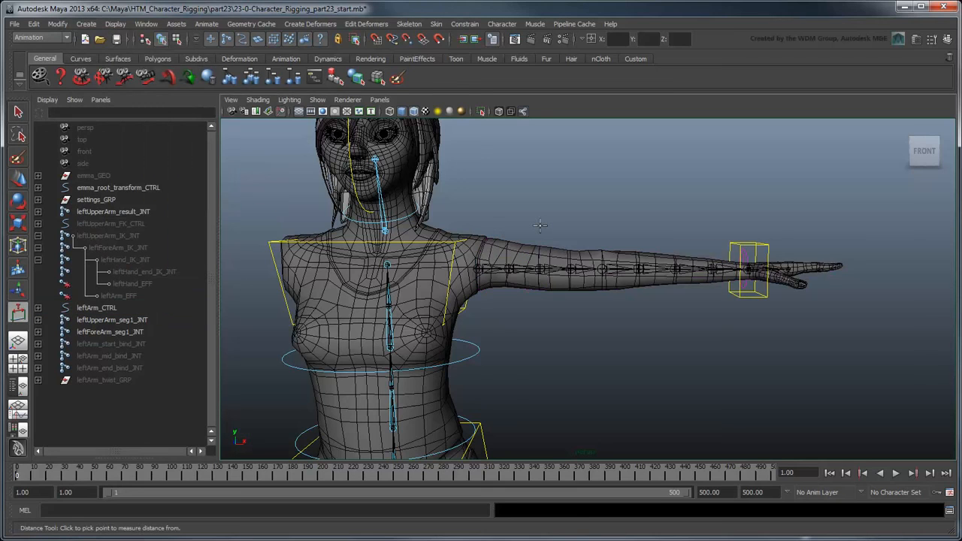
pyautogui.press('4')
pyautogui.scroll(3, 539, 226)
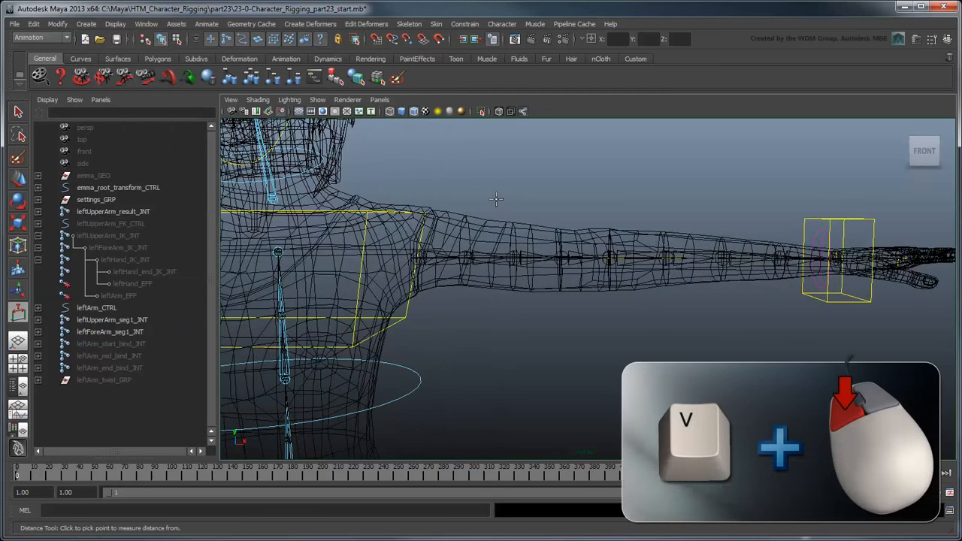
pyautogui.press('v')
pyautogui.click(428, 265)
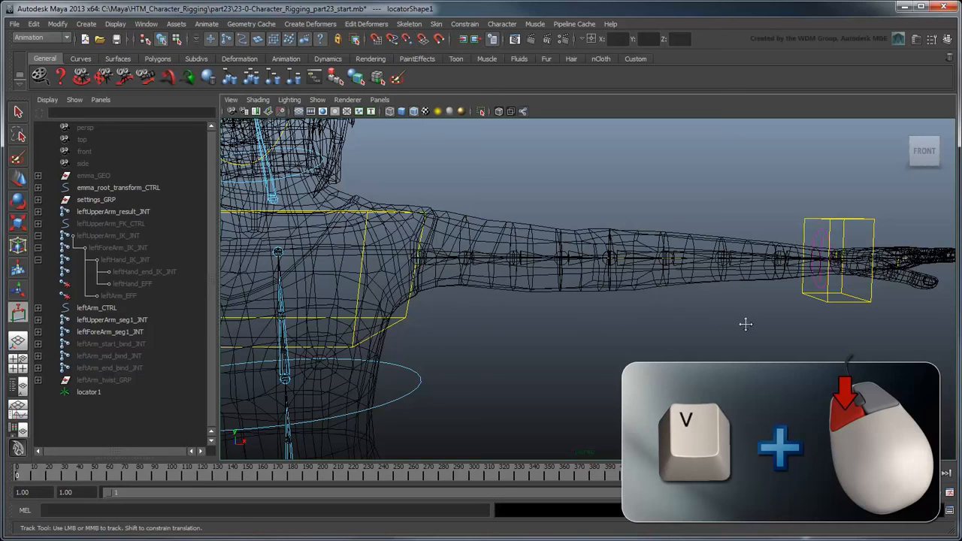
pyautogui.keyDown('alt'); pyautogui.moveTo(743, 324); pyautogui.dragTo(703, 324, button='middle'); pyautogui.keyUp('alt')
pyautogui.moveTo(742, 234); pyautogui.dragTo(797, 265)
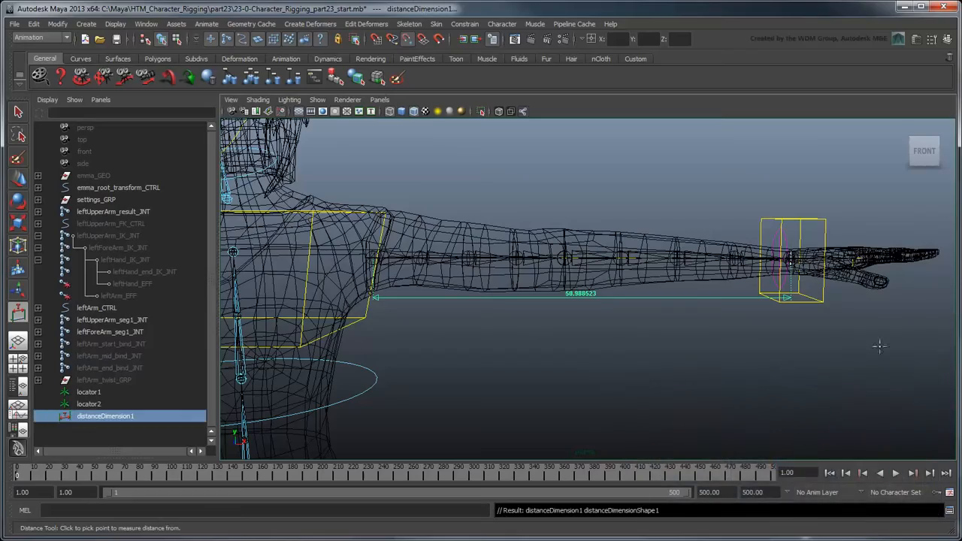
# Step: Rename the shoulder locator as leftArm_IK_lengthStart_LOC and the wrist locator as leftArm_IK_lengthEnd_LOC
pyautogui.moveTo(824, 351)
pyautogui.keyDown('alt'); pyautogui.mouseDown()
pyautogui.moveTo(757, 375)
pyautogui.moveTo(811, 357)
pyautogui.mouseUp(); pyautogui.keyUp('alt')
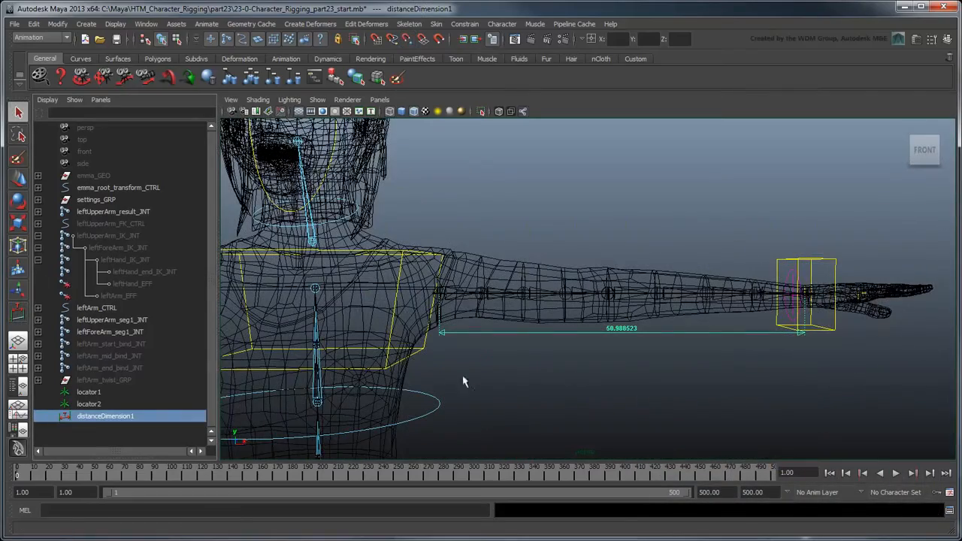
pyautogui.doubleClick(129, 394)
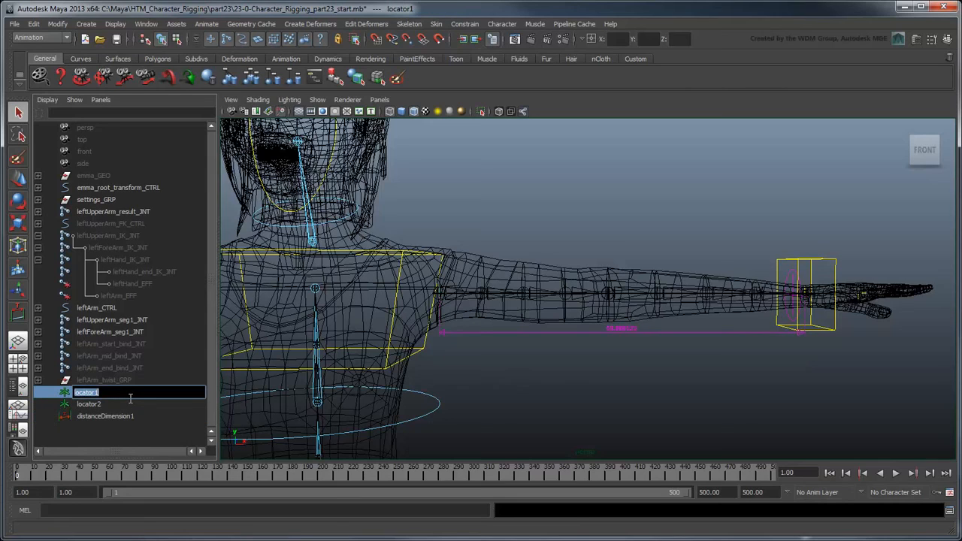
pyautogui.write('leftArm_IK_lengthStart_LOC')
pyautogui.press('Return')
pyautogui.doubleClick(98, 406)
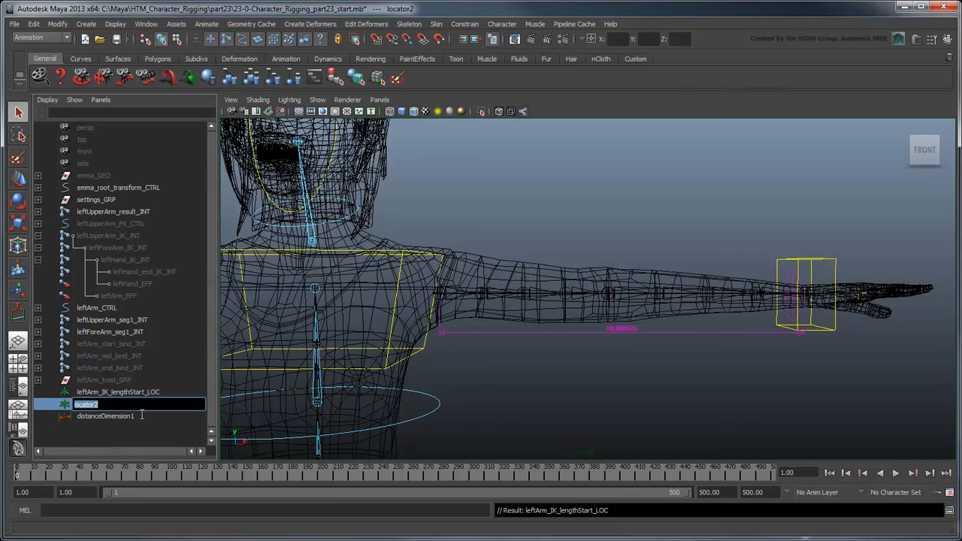
pyautogui.write('leftArm_IK_lengthEnd_LOC')
pyautogui.press('Return')
# Step: Rename the distance dimension node as leftArm_IK_length
pyautogui.doubleClick(144, 416)
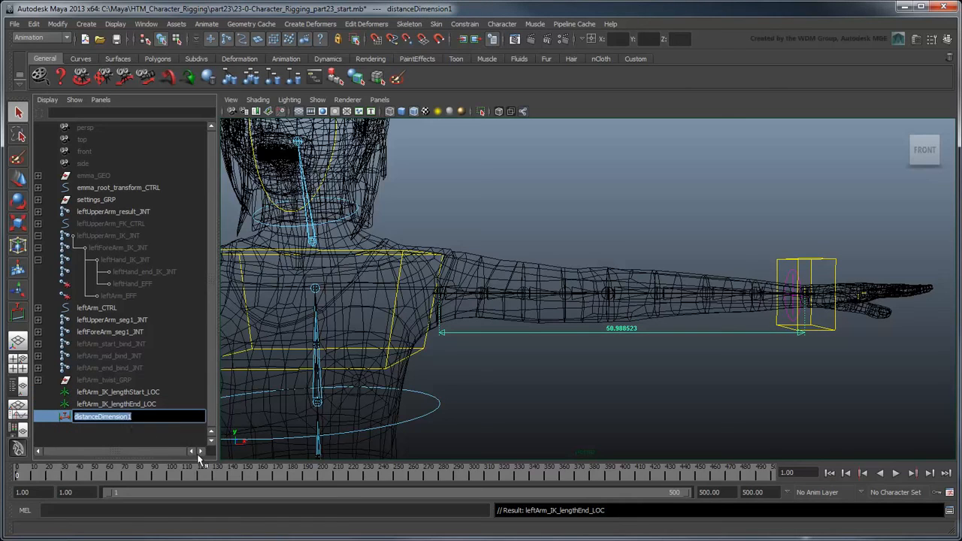
pyautogui.write('leftArm_IK_length')
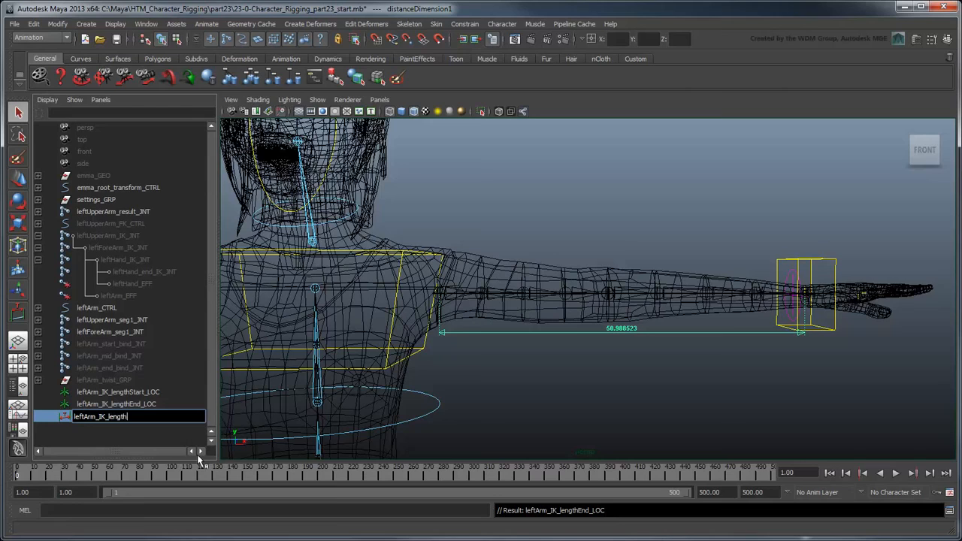
pyautogui.press('Return')
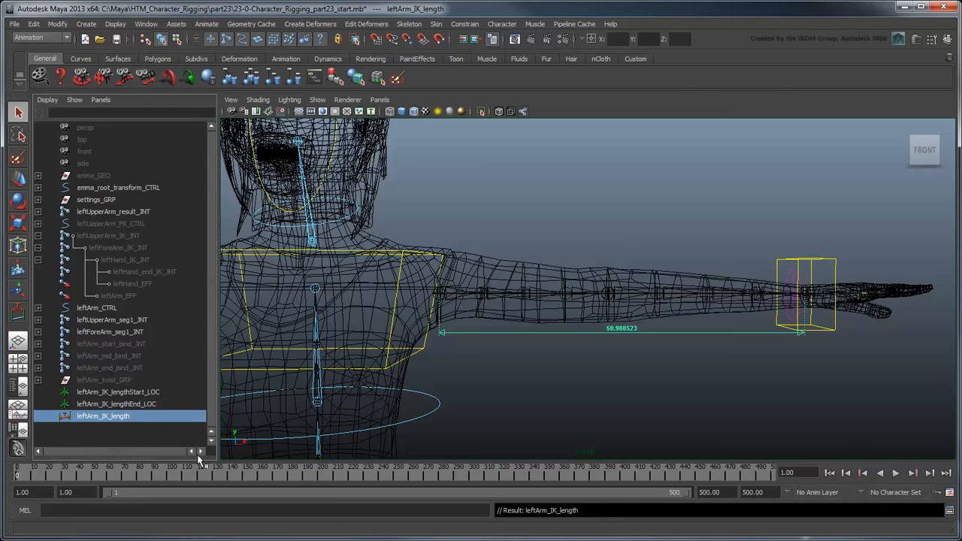
# Step: Parent leftArm_IK_lengthEnd_LOC under leftArm_CTRL
pyautogui.click(138, 406)
pyautogui.moveTo(137, 407); pyautogui.dragTo(130, 307, button='middle')
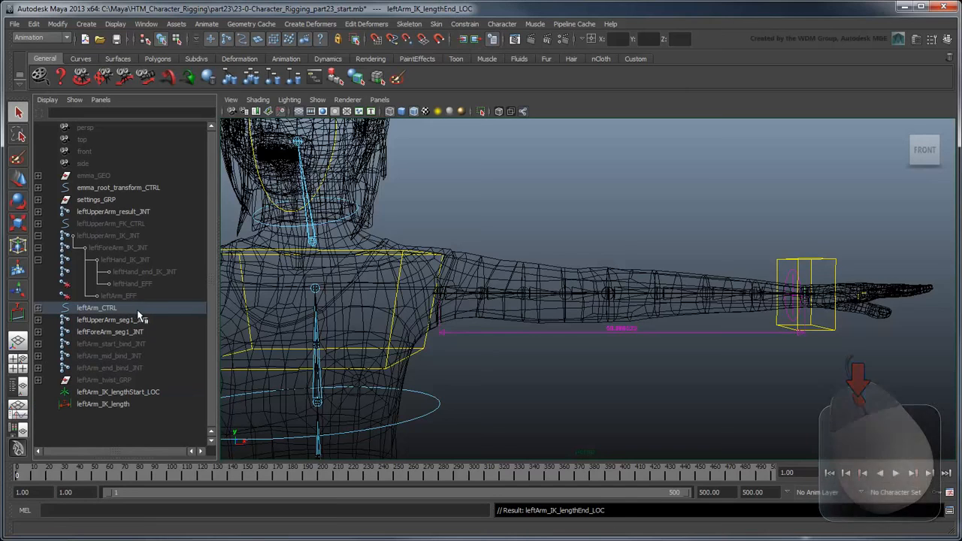
# Step: Test the distance measurement by moving leftArm_CTRL about 26 cm outward from the body, and undo the move
pyautogui.click(804, 266)
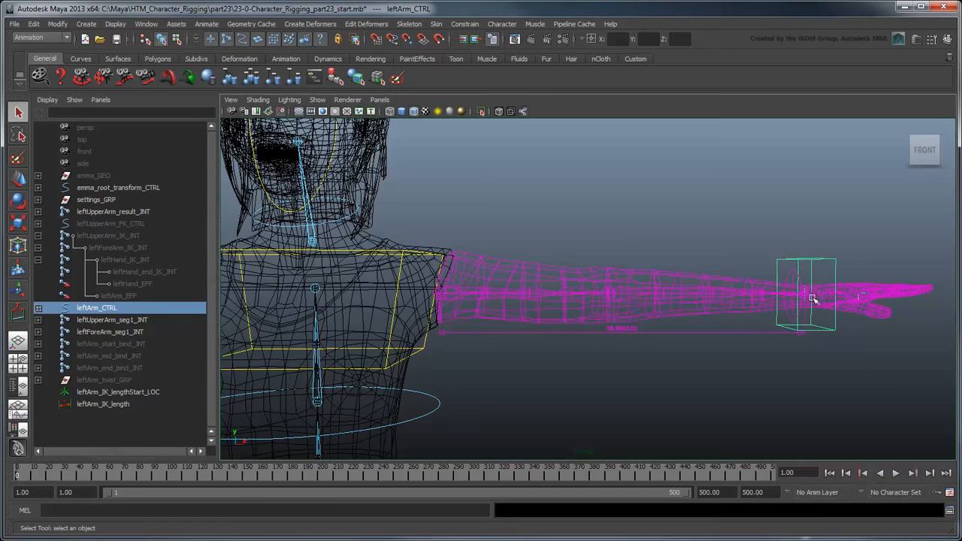
pyautogui.press('w')
pyautogui.moveTo(810, 296); pyautogui.dragTo(953, 298)
pyautogui.hotkey('ctrl', 'z')
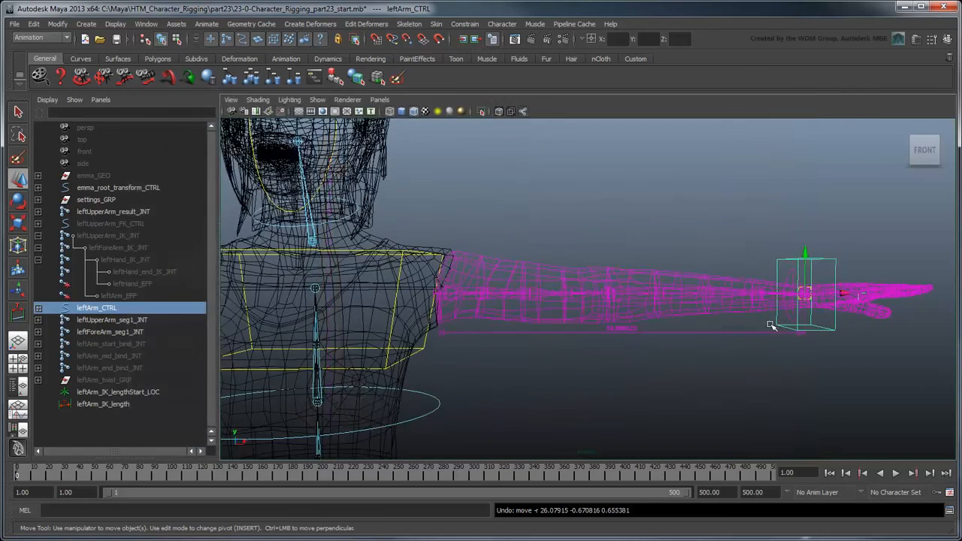
pyautogui.press('q')
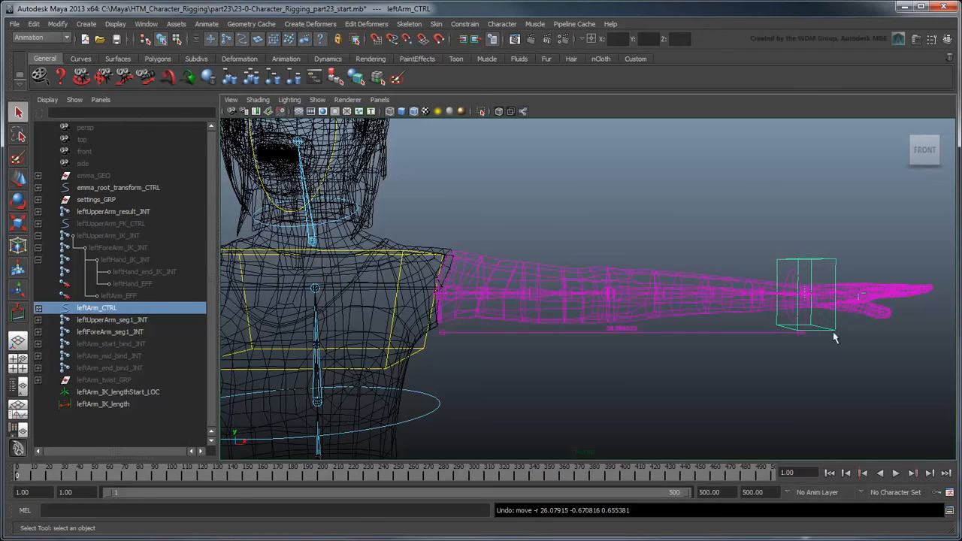
# Step: Run the prepared MEL script that keys translateX of leftForeArm_IK_JNT and leftHand_IK_JNT with leftArm_IK_lengthShape.distance as driver
pyautogui.click(950, 511)
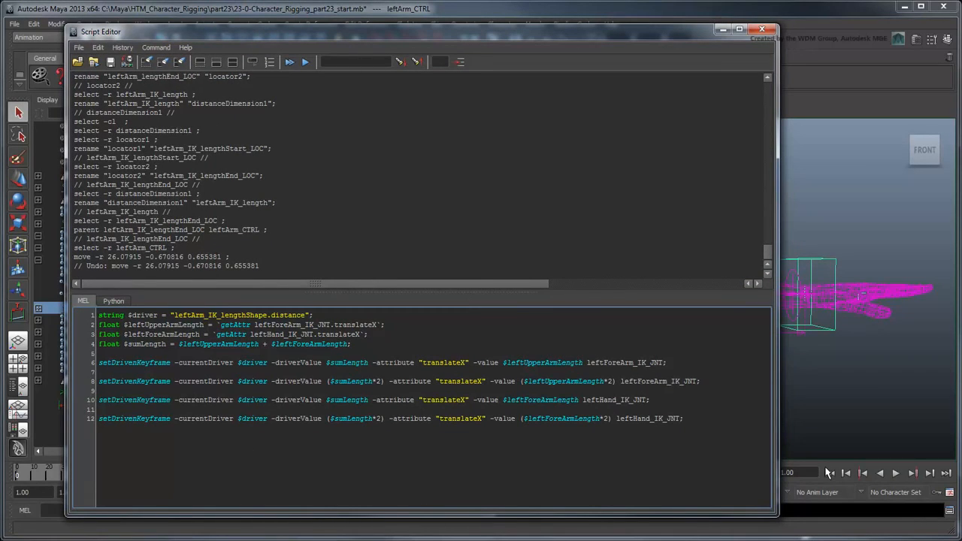
pyautogui.click(304, 64)
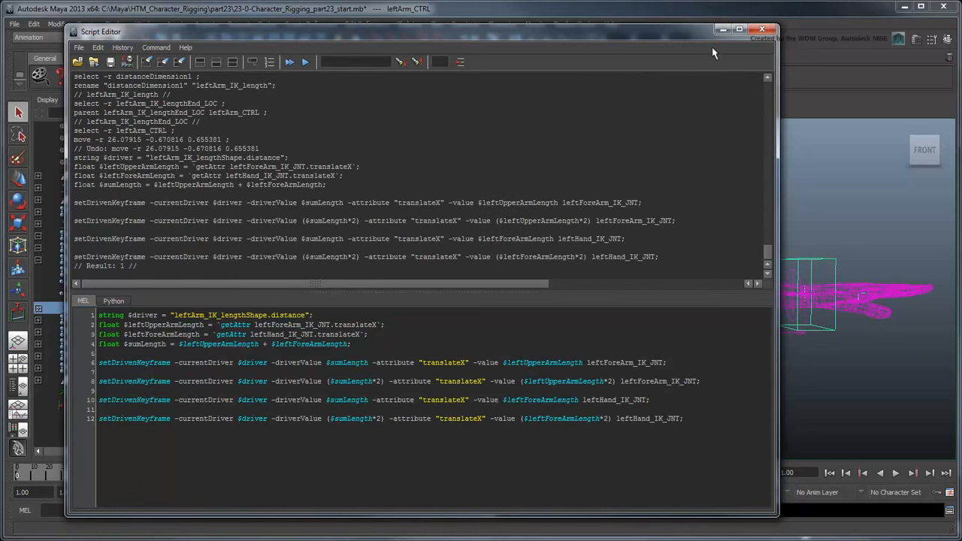
pyautogui.click(761, 30)
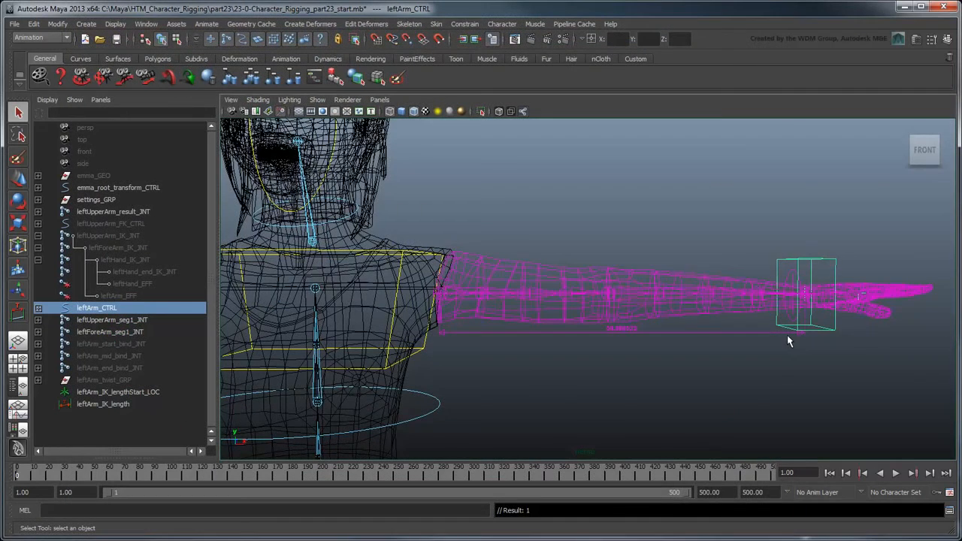
# Step: Test the arm stretch by moving leftArm_CTRL far outward from the body, and undo the move
pyautogui.press('w')
pyautogui.moveTo(774, 302); pyautogui.dragTo(961, 293)
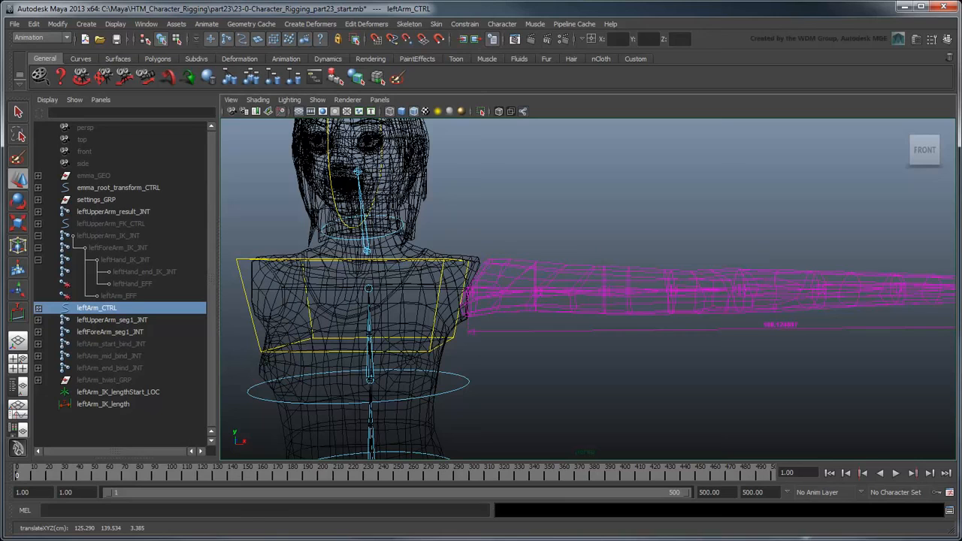
pyautogui.hotkey('ctrl', 'z')
# Step: Show the model shaded and give both keys of the leftForeArm_IK_JNT Translate X curve linear tangents in the Graph Editor
pyautogui.press('5')
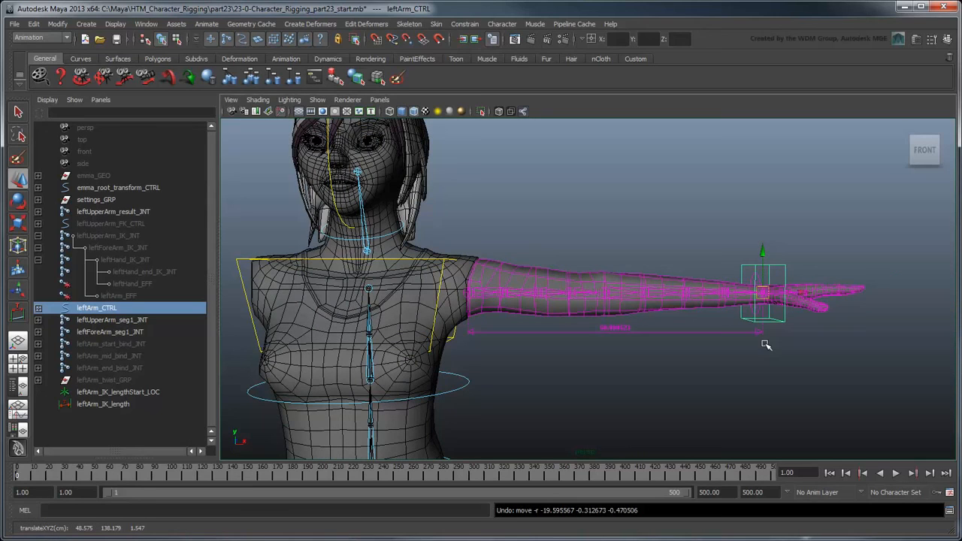
pyautogui.click(118, 247)
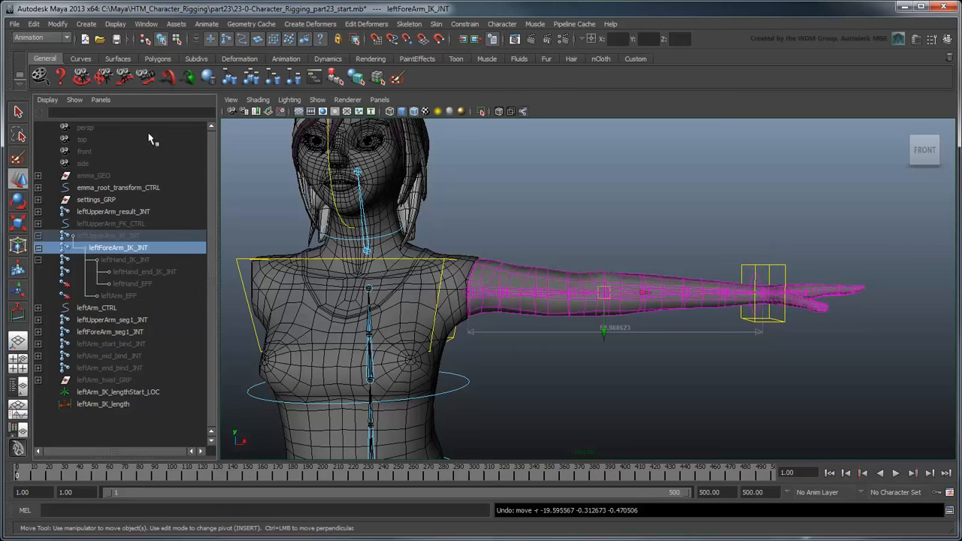
pyautogui.click(146, 24)
pyautogui.moveTo(176, 64)
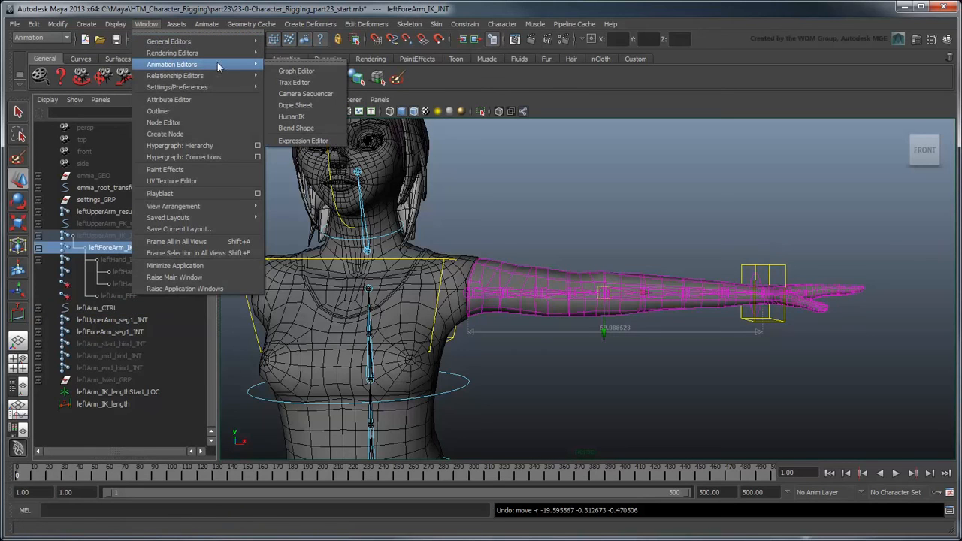
pyautogui.click(296, 70)
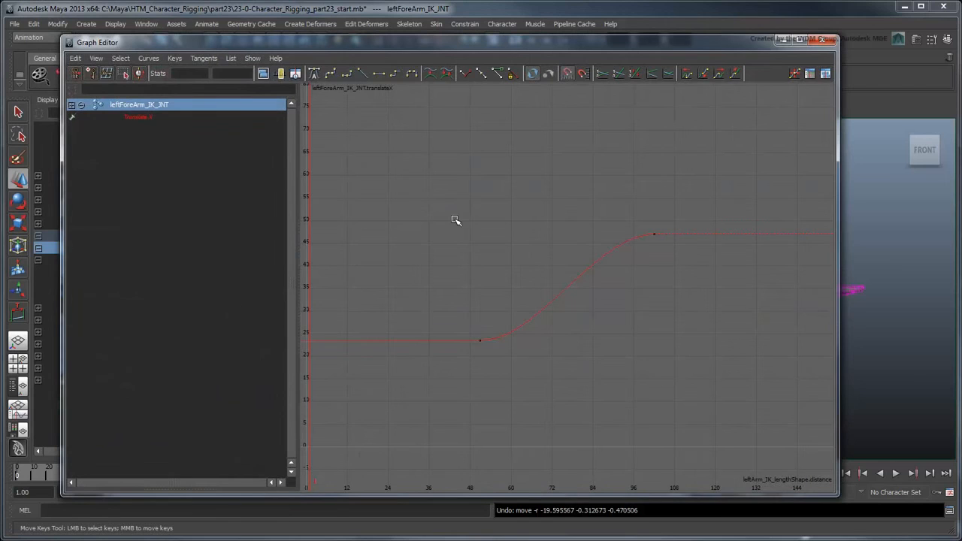
pyautogui.moveTo(423, 178)
pyautogui.mouseDown()
pyautogui.moveTo(584, 292)
pyautogui.moveTo(746, 442)
pyautogui.mouseUp()
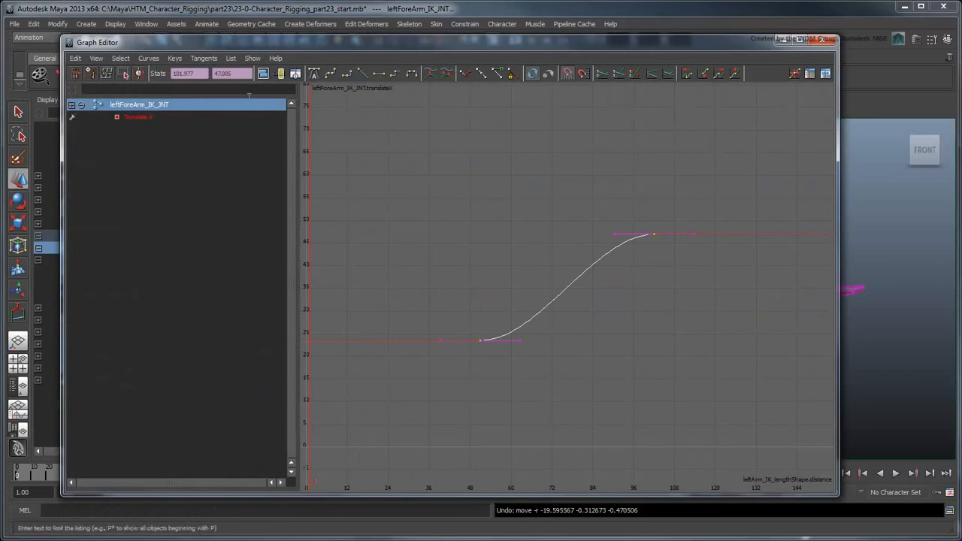
pyautogui.click(203, 58)
pyautogui.click(243, 100)
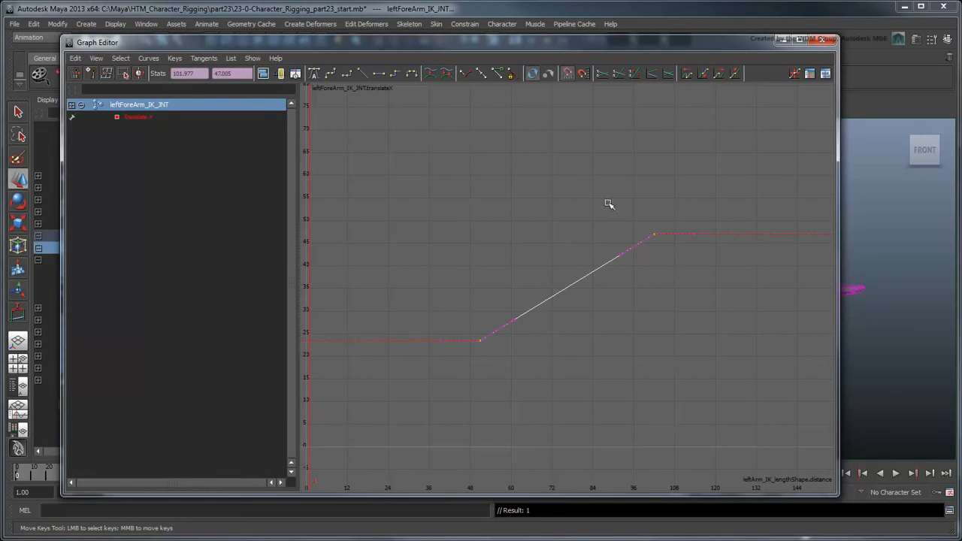
# Step: Set the post infinity of the leftForeArm_IK_JNT Translate X curve to Linear
pyautogui.click(148, 58)
pyautogui.moveTo(180, 89)
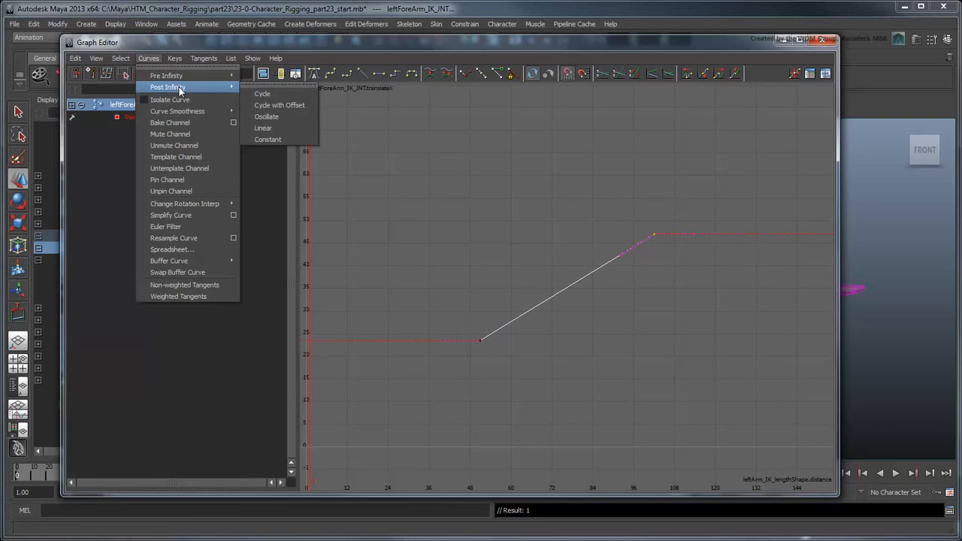
pyautogui.click(305, 129)
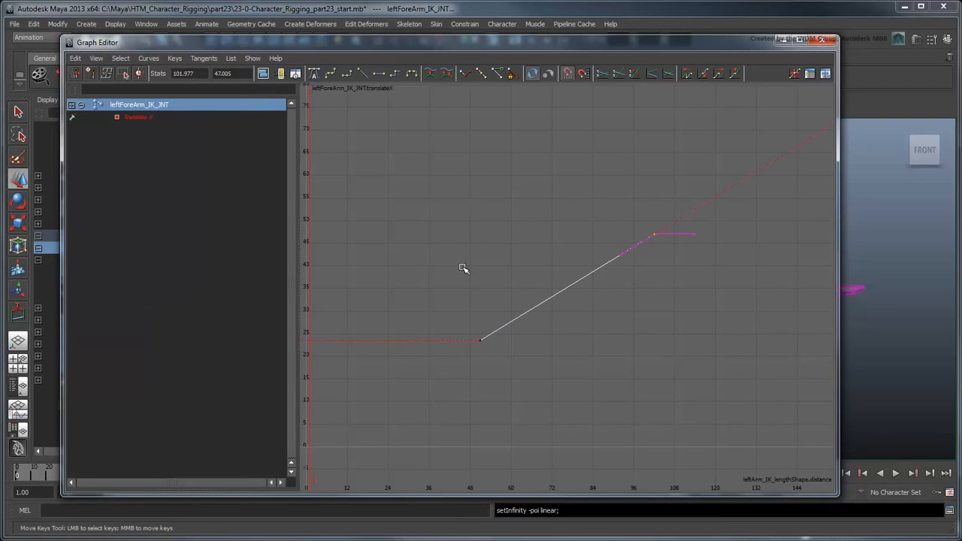
# Step: Give both keys of the leftHand_IK_JNT Translate X curve linear tangents
pyautogui.moveTo(445, 44); pyautogui.dragTo(544, 46)
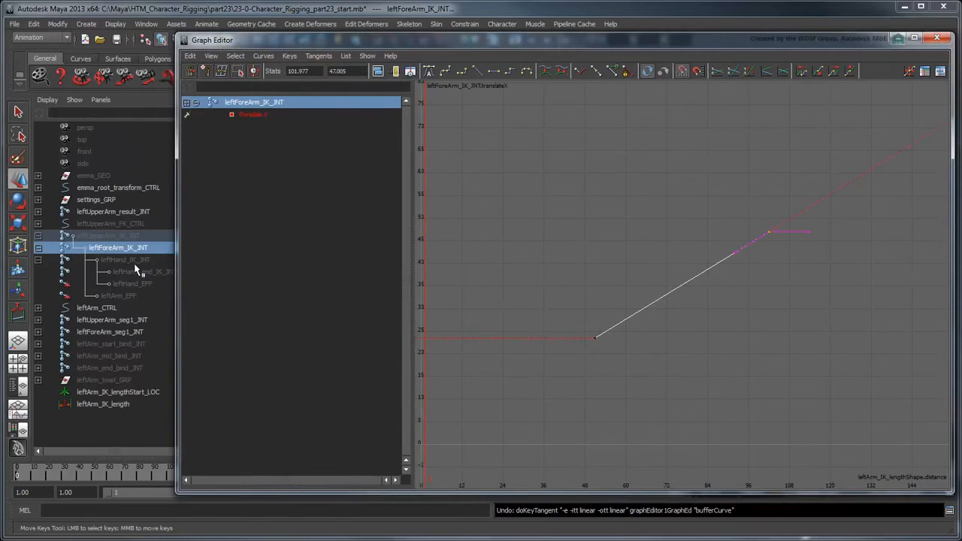
pyautogui.click(134, 263)
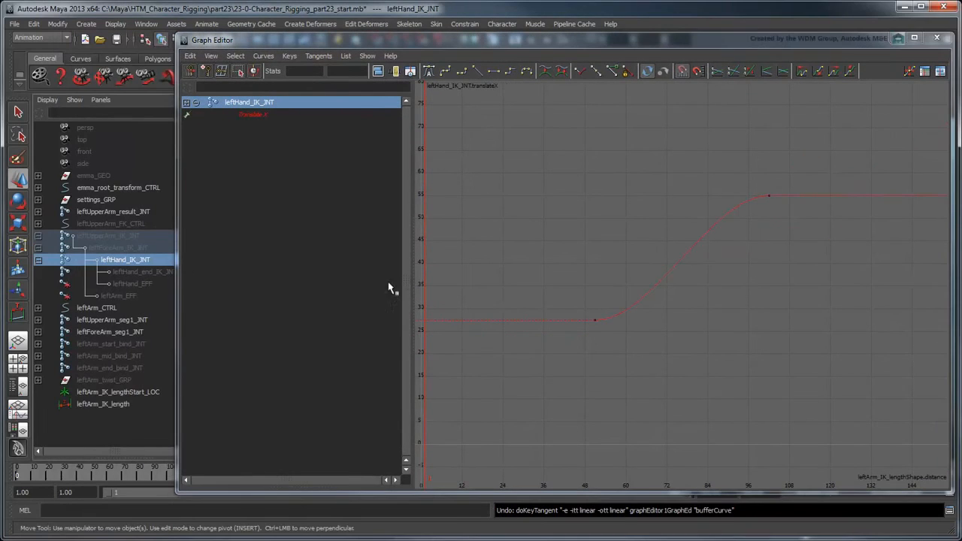
pyautogui.moveTo(571, 136); pyautogui.dragTo(865, 379)
pyautogui.click(328, 58)
pyautogui.click(346, 96)
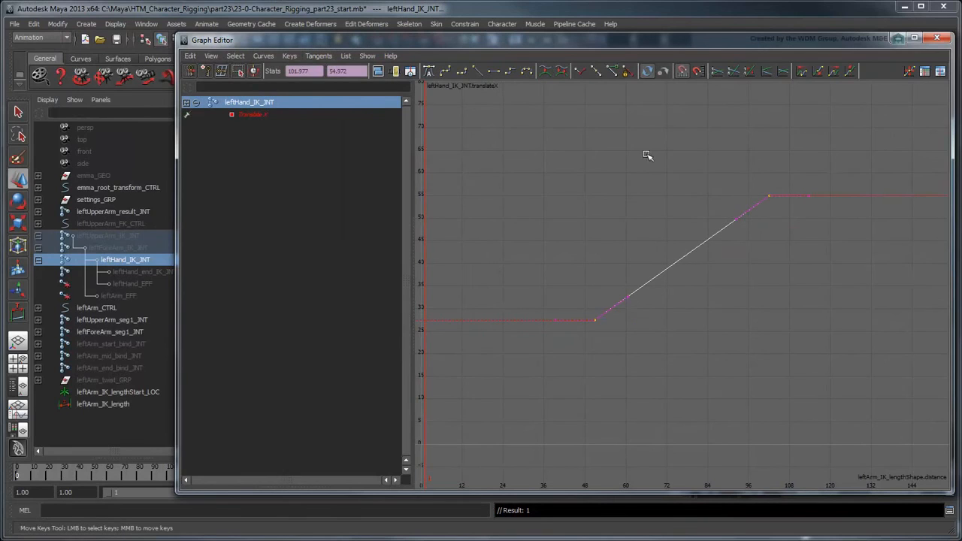
# Step: Set the post infinity of the leftHand_IK_JNT Translate X curve to Linear and close the Graph Editor
pyautogui.click(263, 55)
pyautogui.moveTo(284, 84)
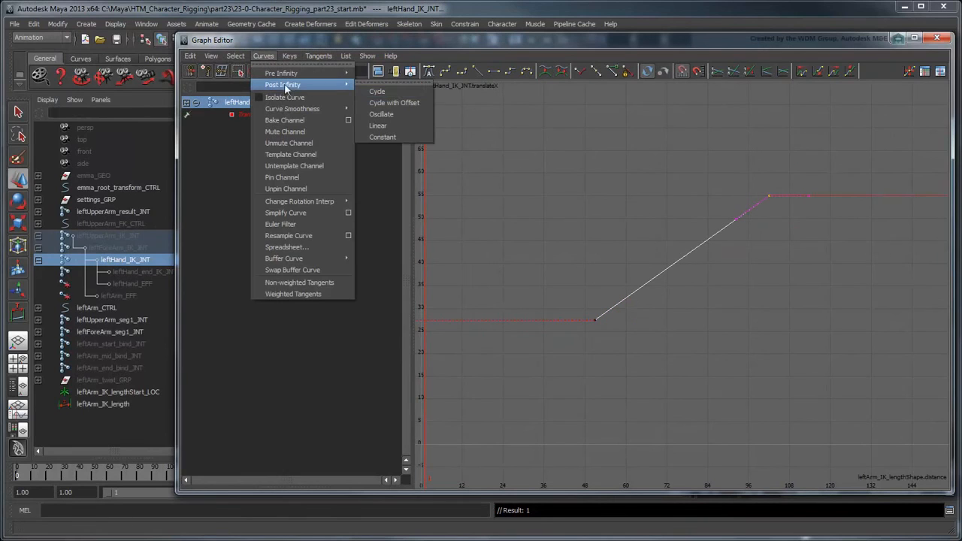
pyautogui.click(408, 125)
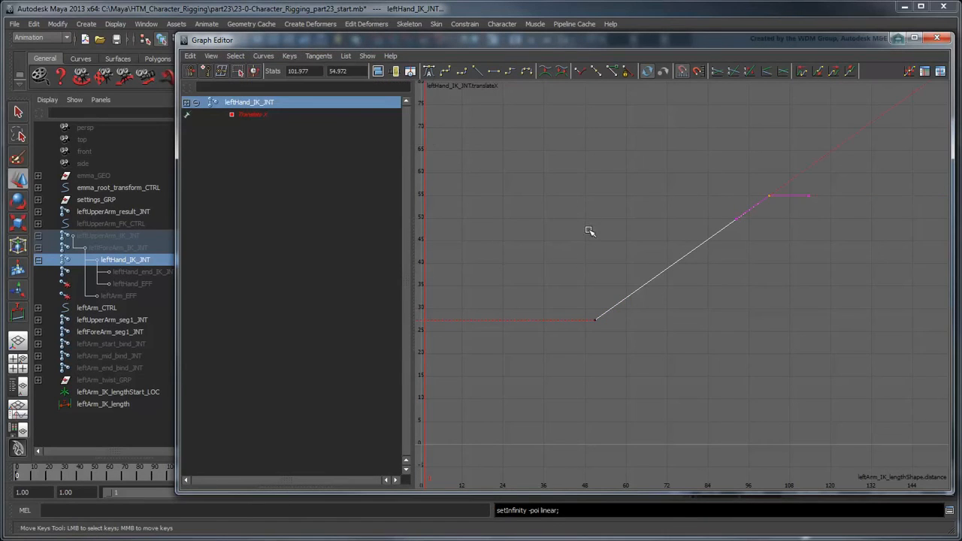
pyautogui.click(935, 38)
# Step: Test the arm by moving leftArm_CTRL about 26 cm inward toward the body, and undo the move
pyautogui.scroll(-5, 675, 316)
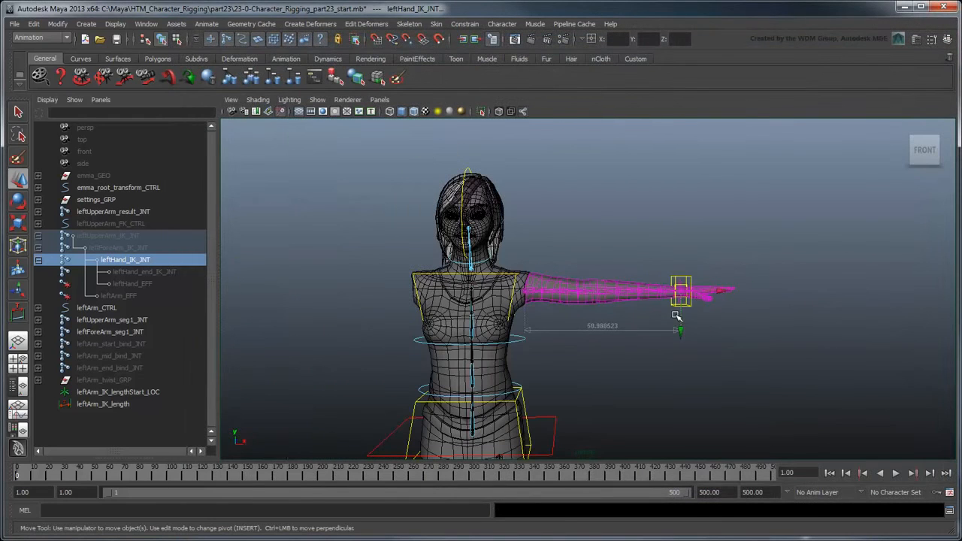
pyautogui.click(684, 289)
pyautogui.moveTo(682, 293); pyautogui.dragTo(601, 297)
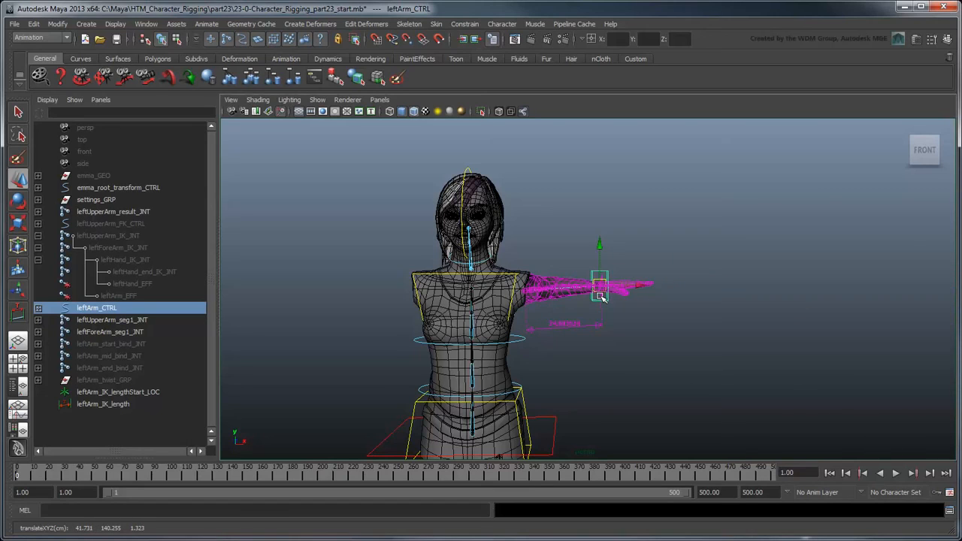
pyautogui.hotkey('ctrl', 'z')
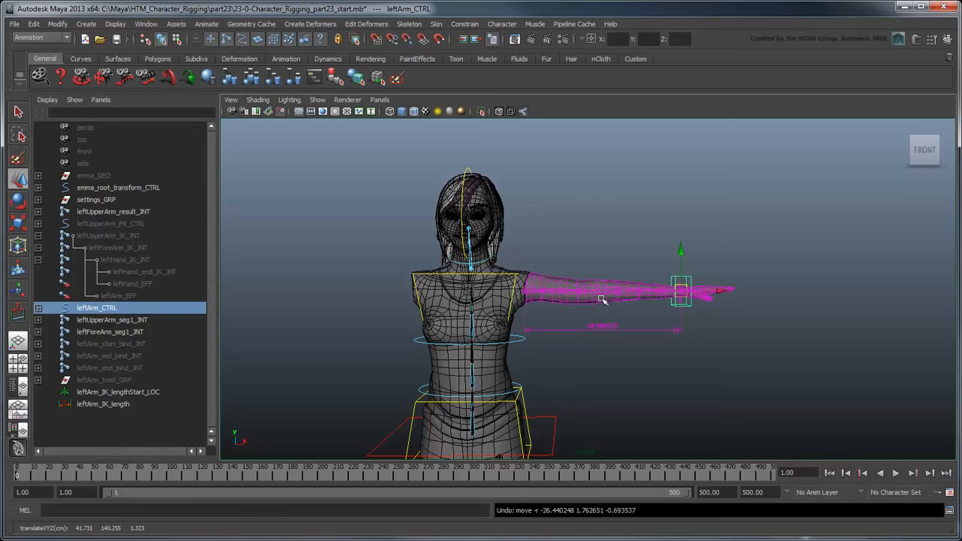
# Step: Hide leftArm_HDL, leftHand_HDL, leftArm_IK_lengthEnd_LOC, leftArm_IK_lengthStart_LOC and the leftArm_IK_length distance node
pyautogui.click(39, 308)
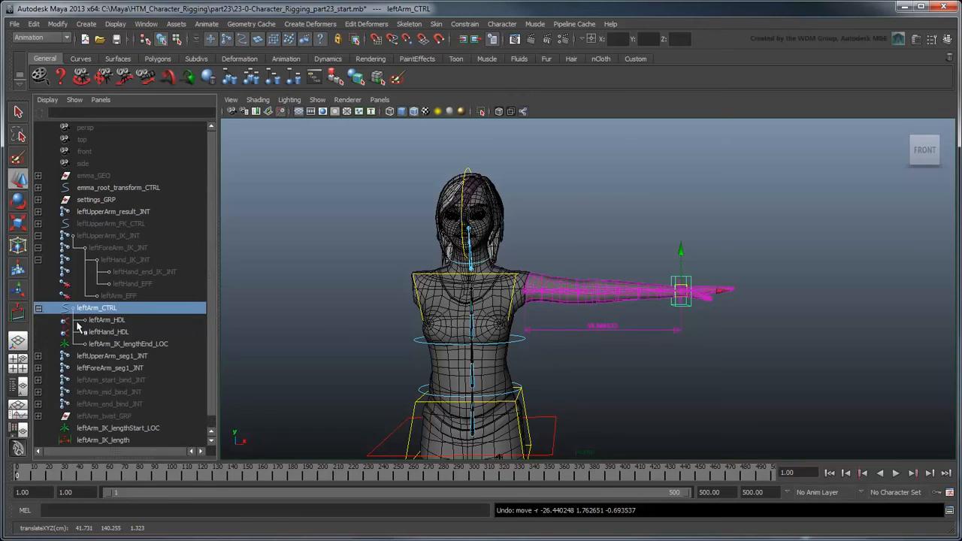
pyautogui.moveTo(103, 322); pyautogui.dragTo(111, 345)
pyautogui.scroll(-1, 129, 390)
pyautogui.keyDown('ctrl'); pyautogui.click(118, 415); pyautogui.keyUp('ctrl')
pyautogui.keyDown('ctrl'); pyautogui.click(118, 428); pyautogui.keyUp('ctrl')
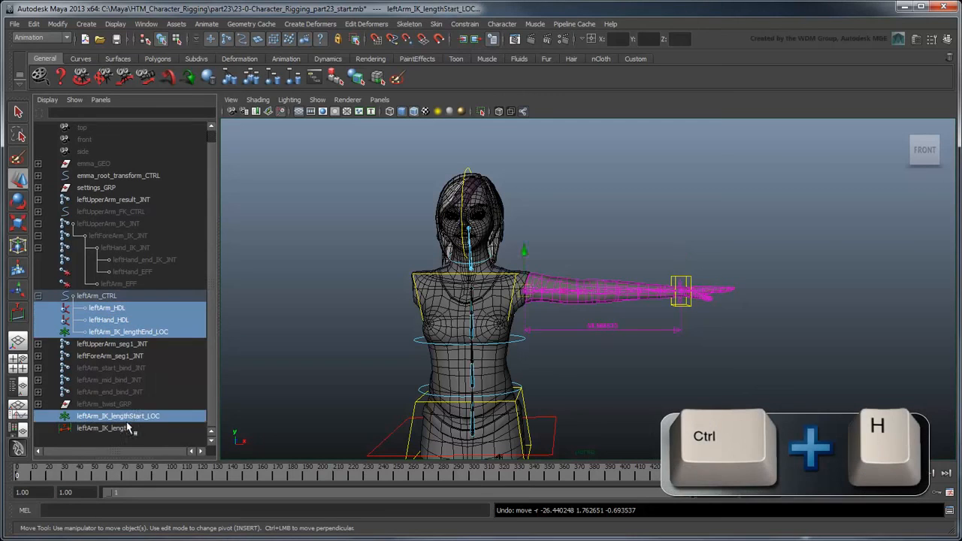
pyautogui.hotkey('ctrl', 'h')
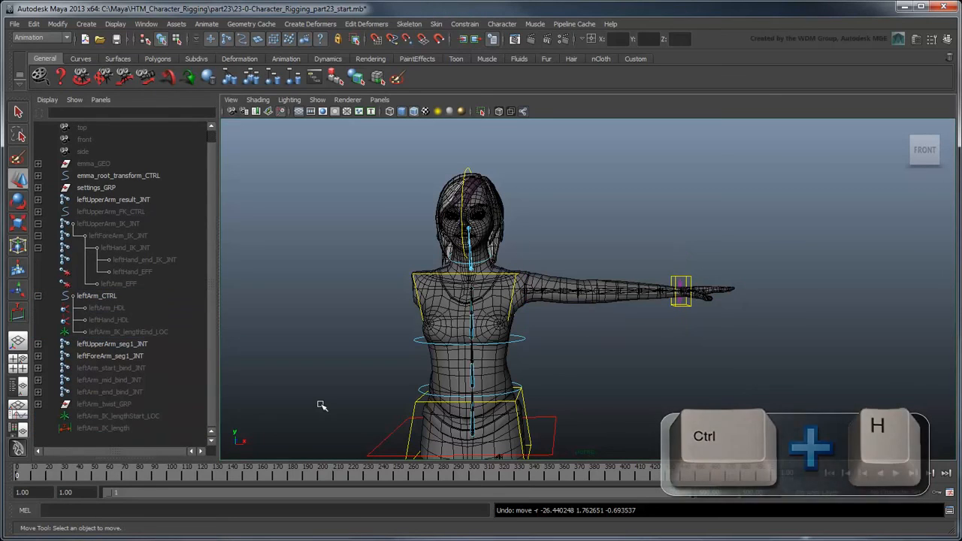